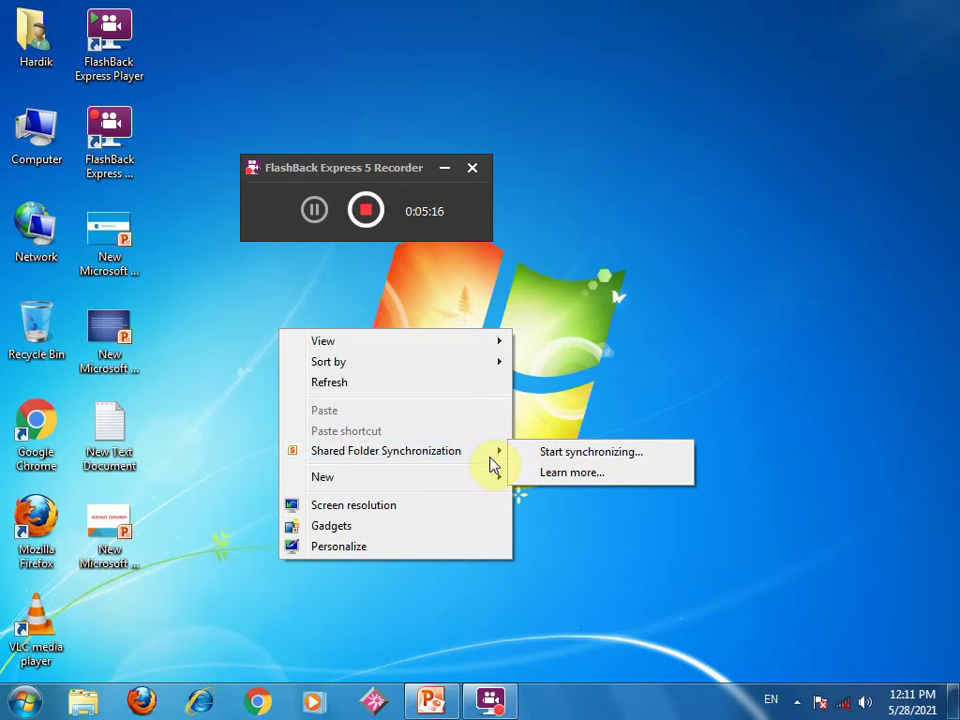
- Create a new Excel worksheet file on the desktop and refresh the desktop
mouse_move(408, 482)
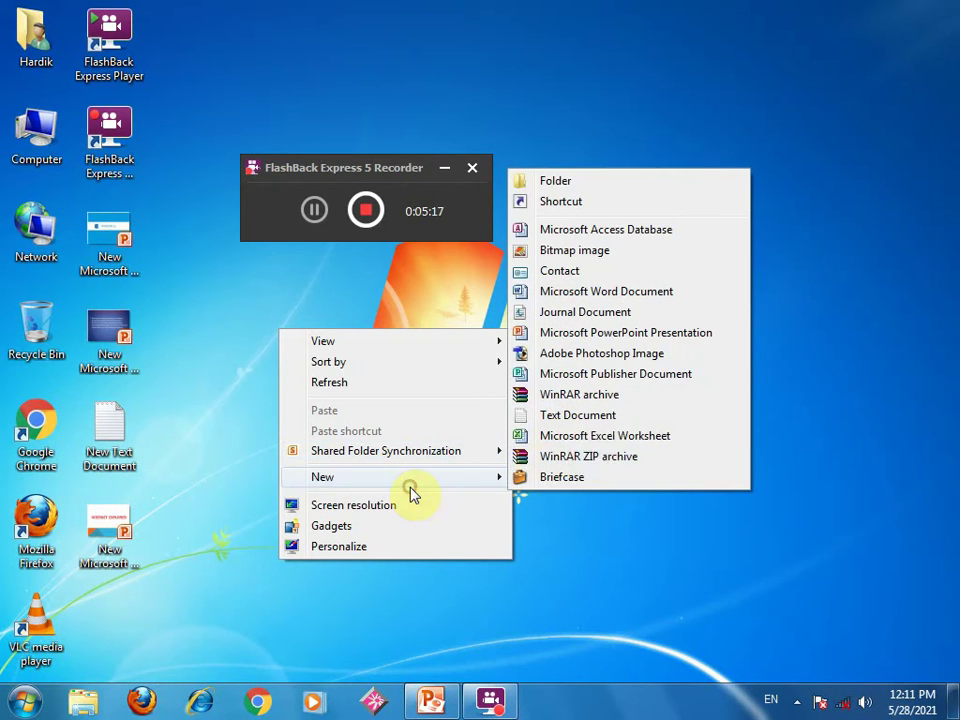
click(562, 443)
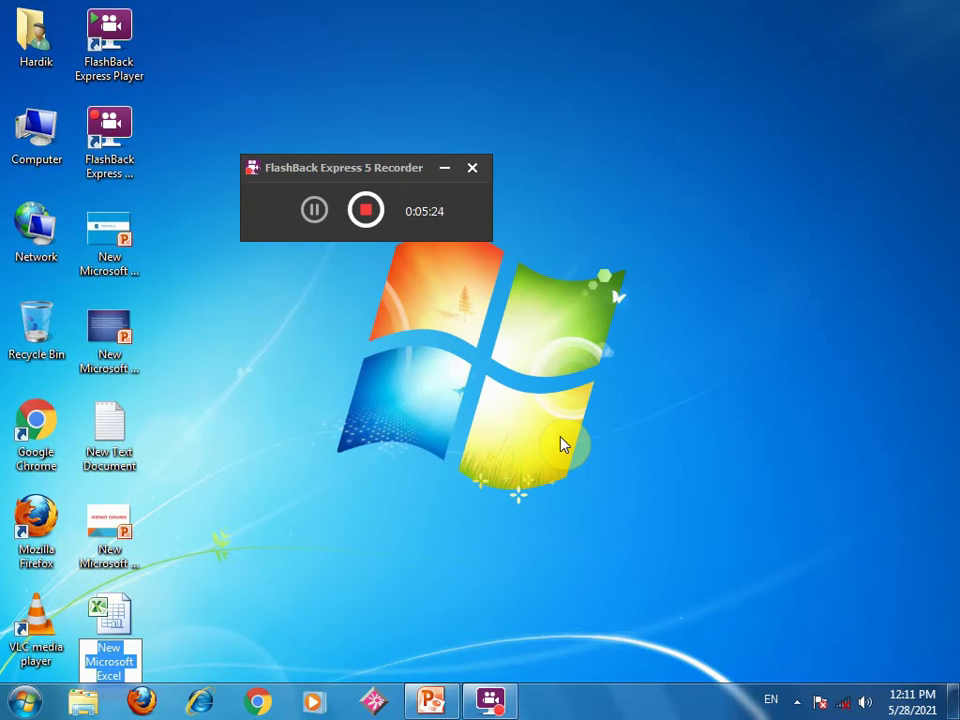
right_click(562, 443)
click(592, 490)
right_click(530, 345)
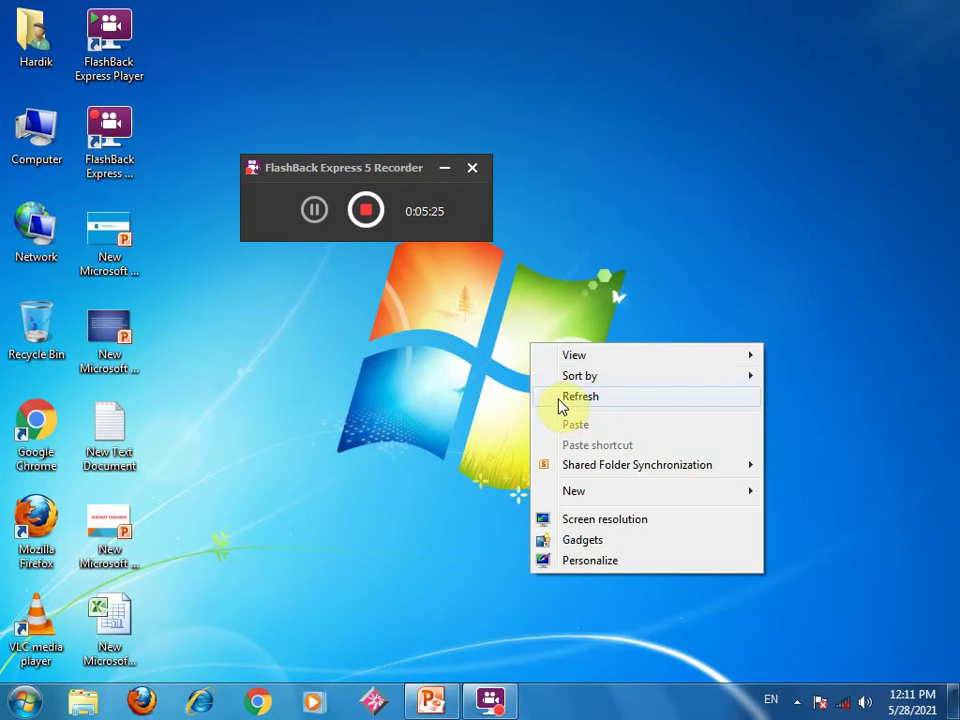
click(559, 403)
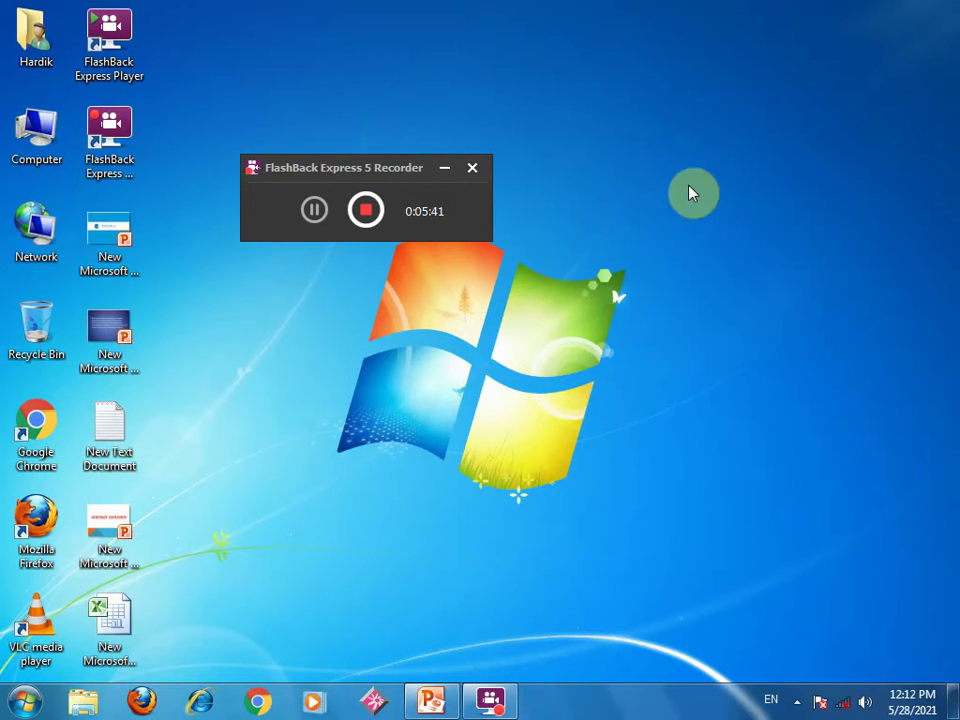
- Create another Excel worksheet, then delete the duplicate 'New Microsoft Excel Worksheet (2)' to the Recycle Bin
right_click(286, 318)
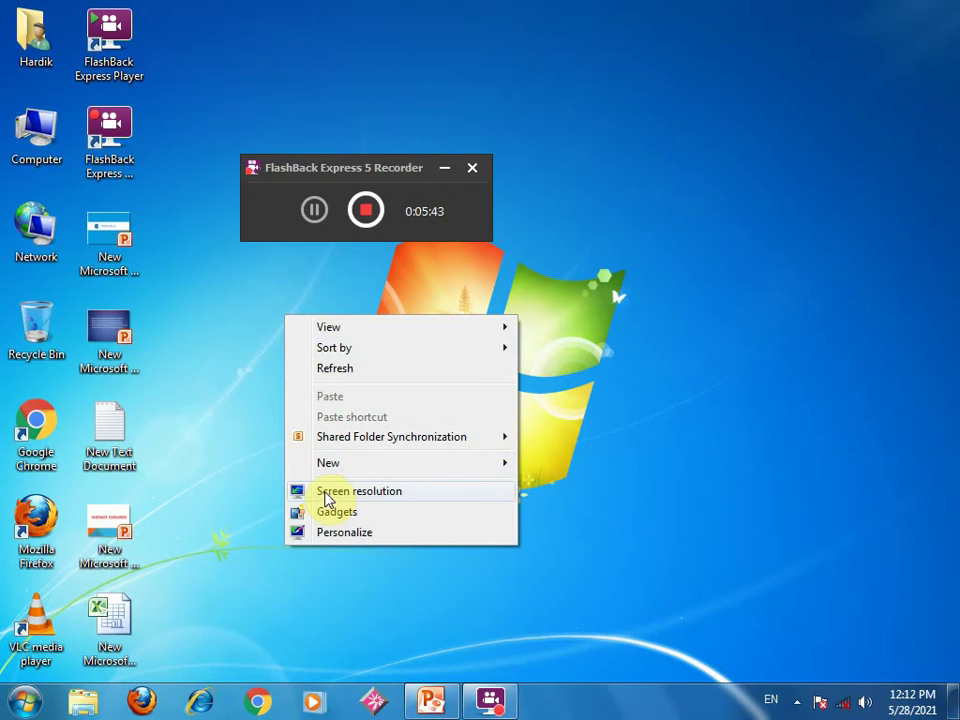
click(369, 462)
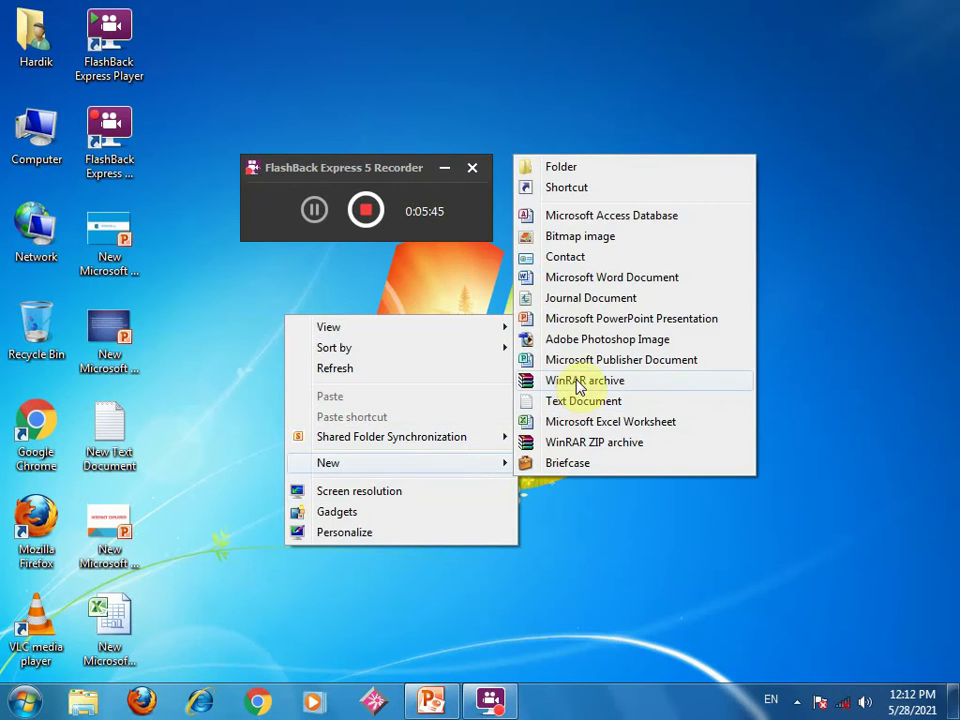
click(578, 420)
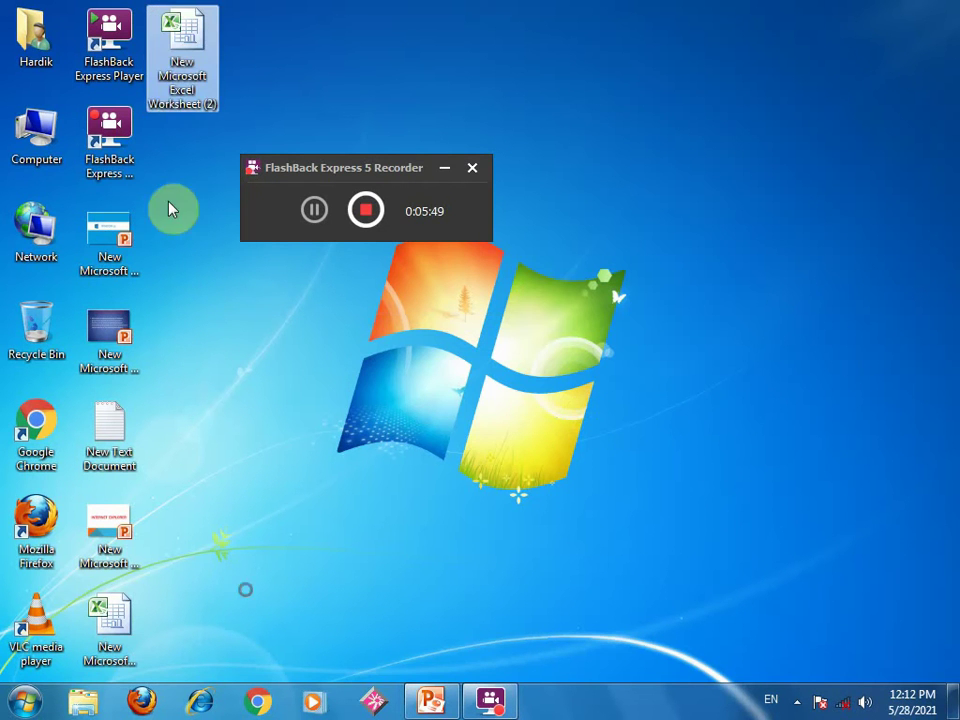
click(172, 84)
drag(172, 84, 212, 14)
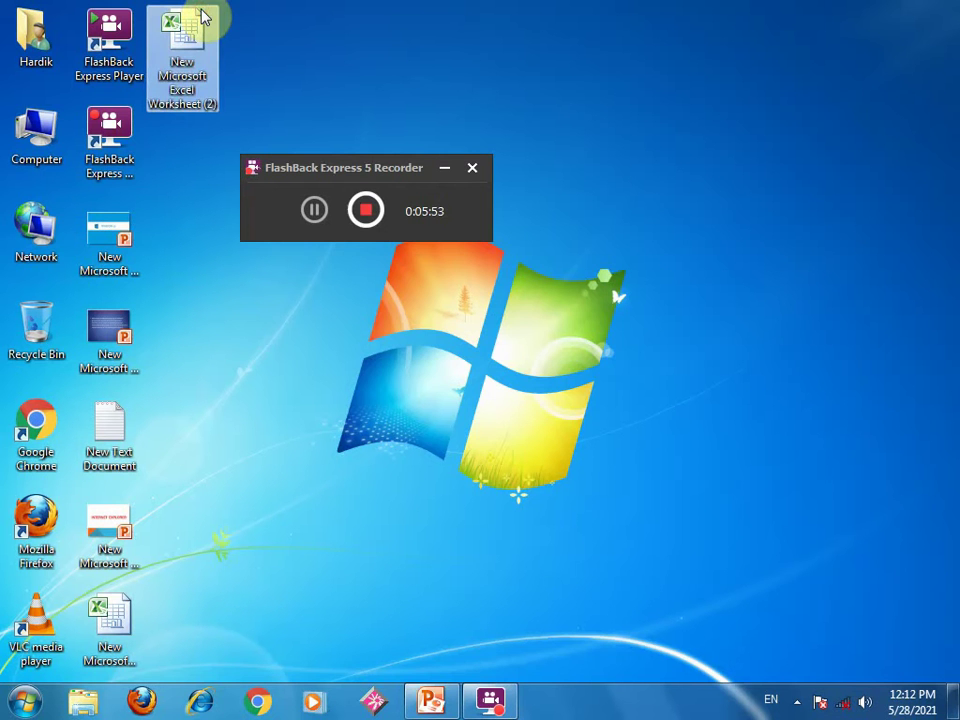
key(Delete)
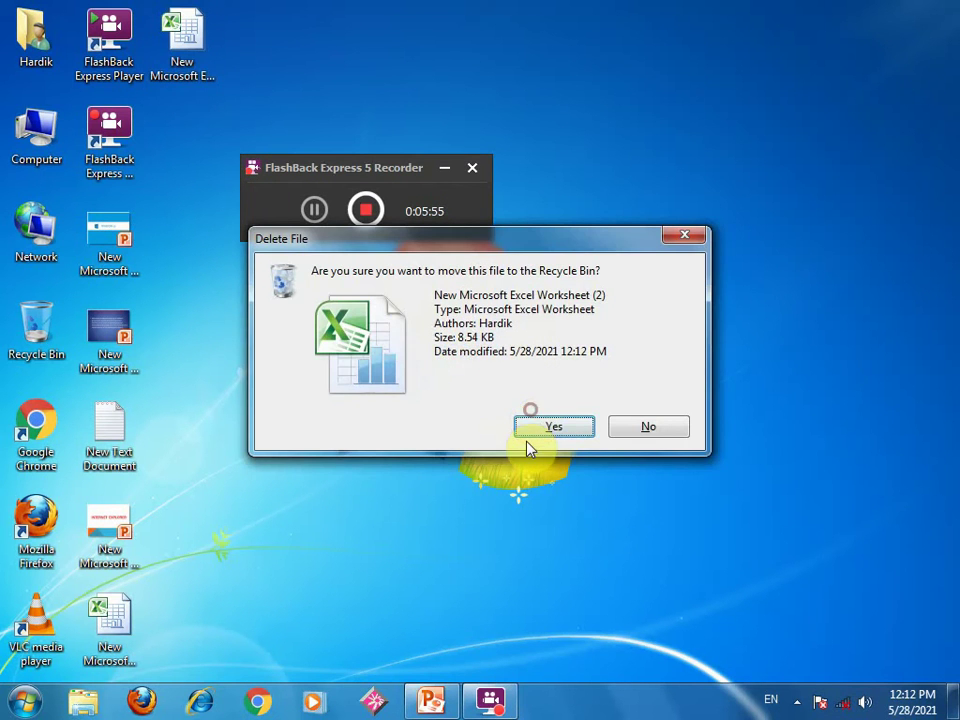
click(527, 434)
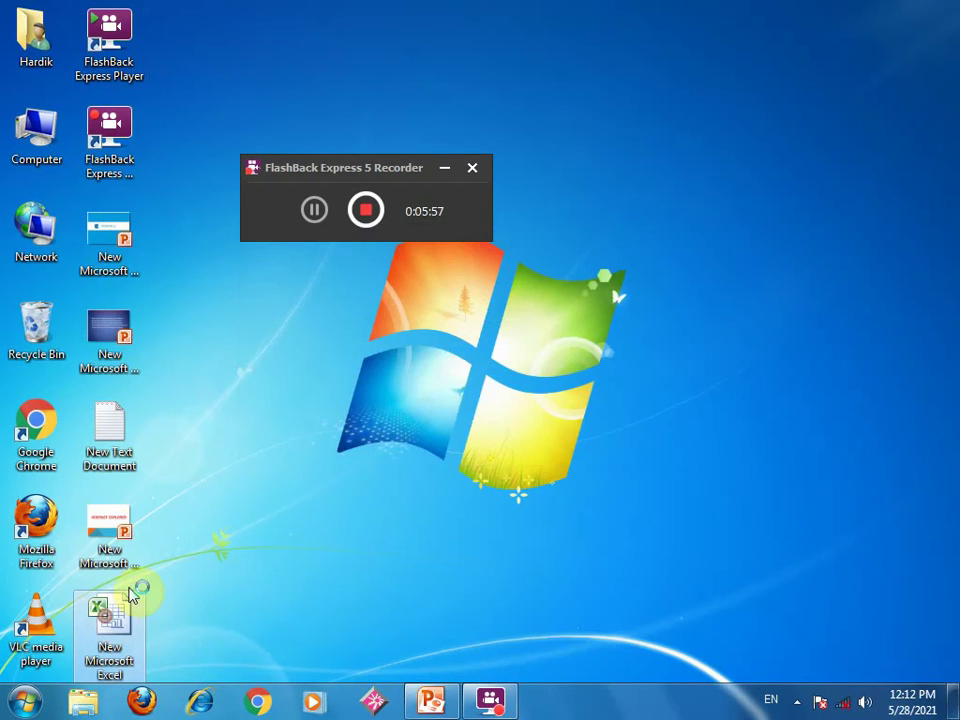
- Open the new worksheet, enter Name in A1 and city in B1, and save it
double_click(133, 594)
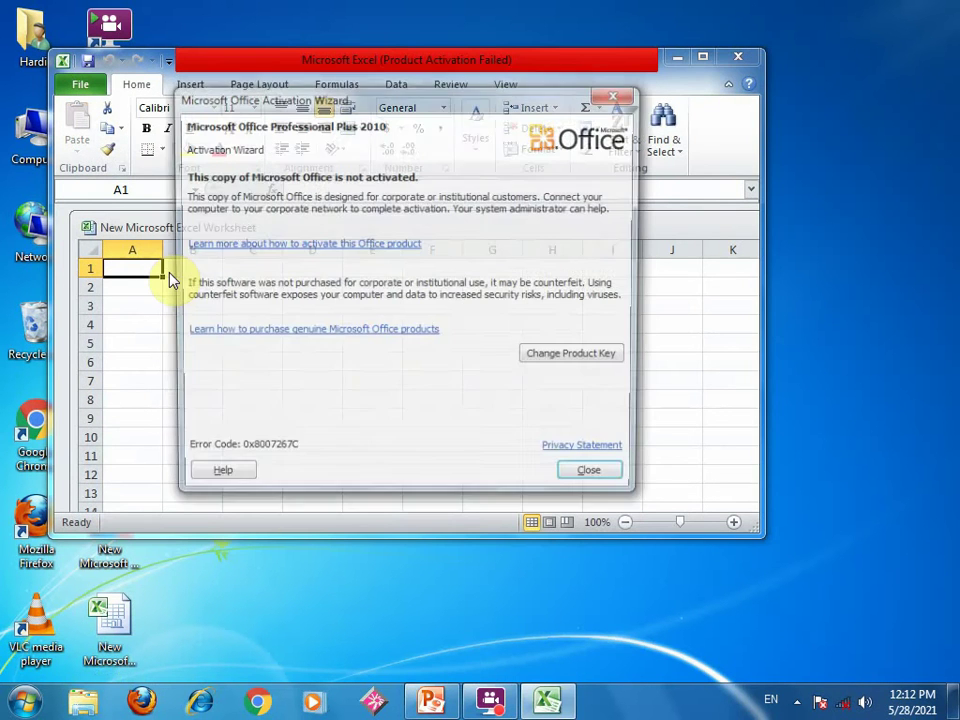
click(590, 481)
text(n)
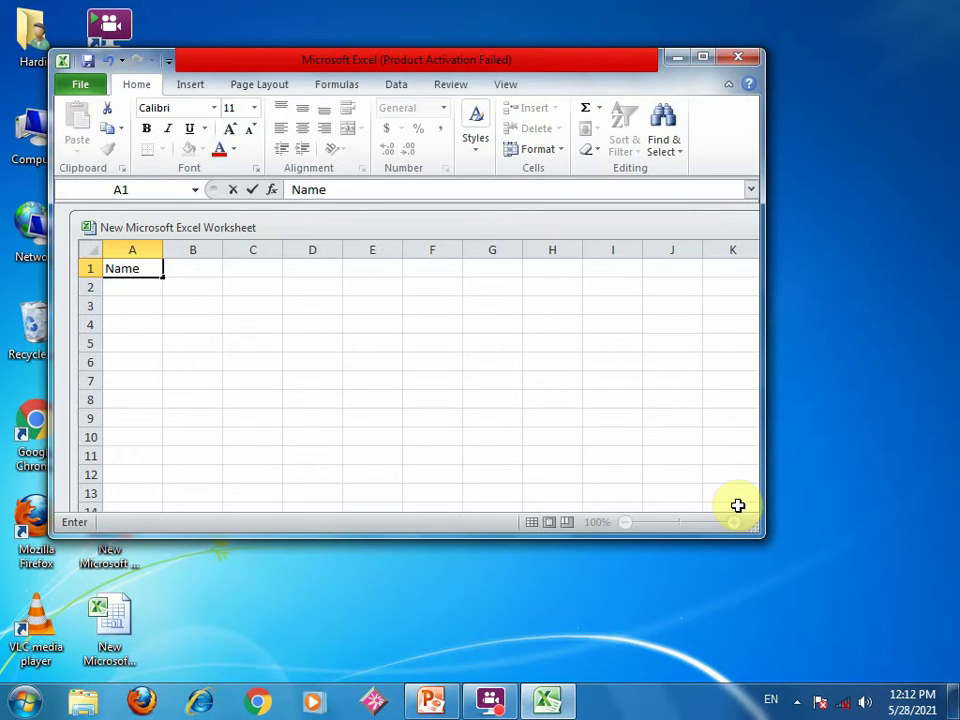
click(194, 267)
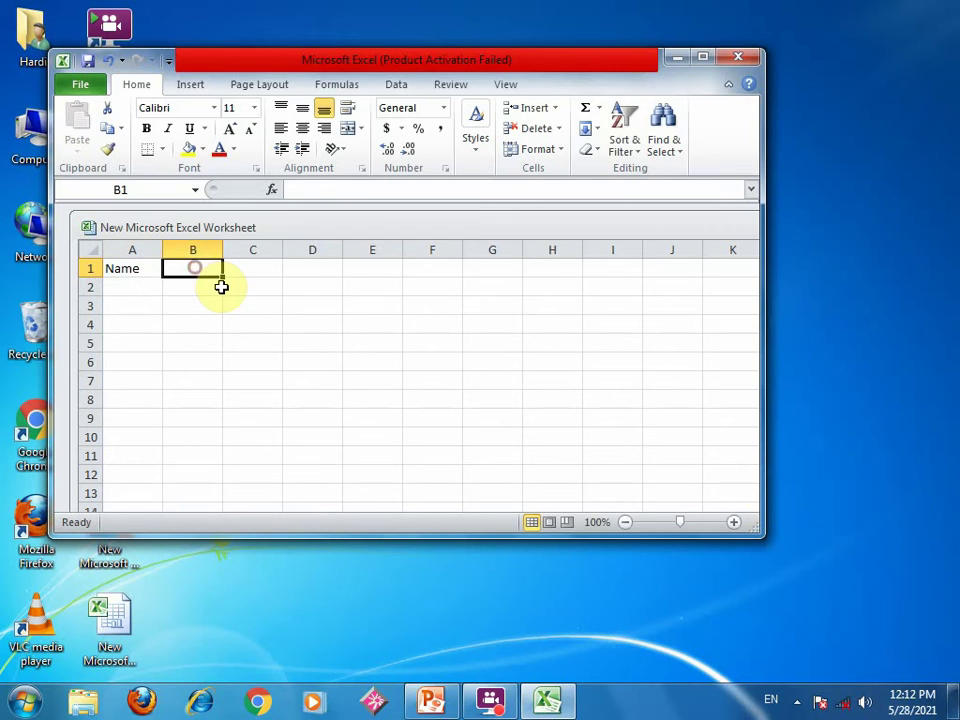
text(city)
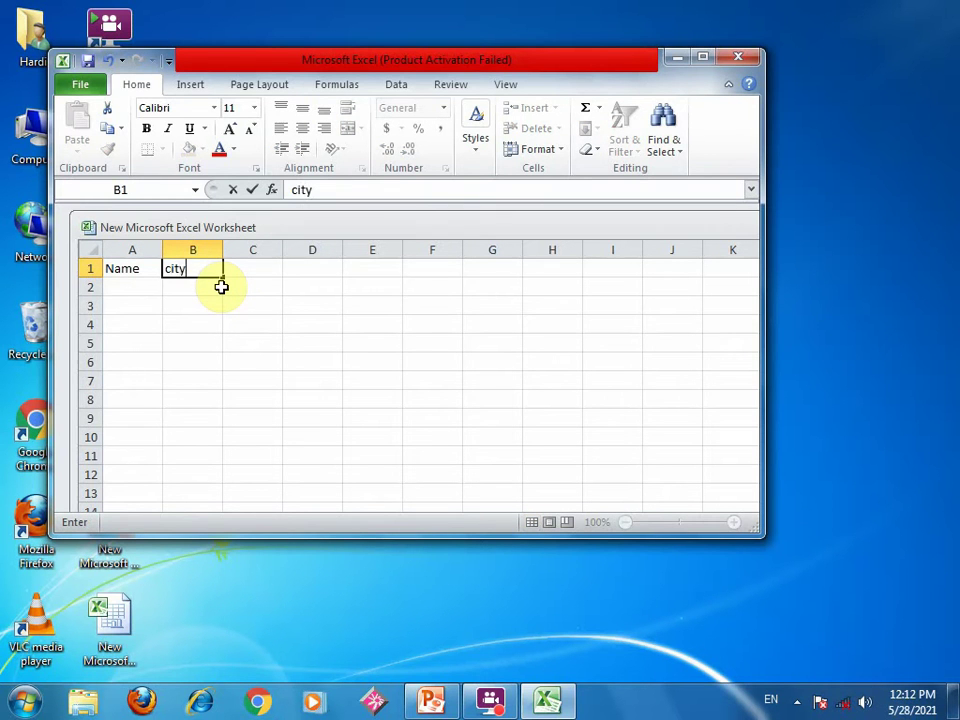
click(226, 309)
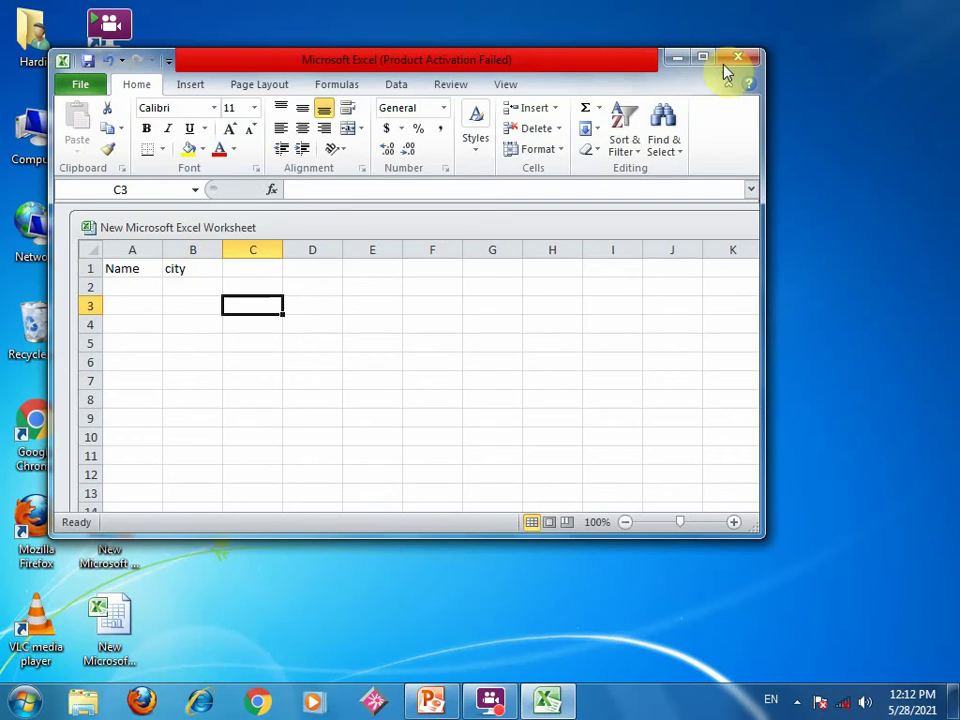
key(ctrl+w)
click(398, 373)
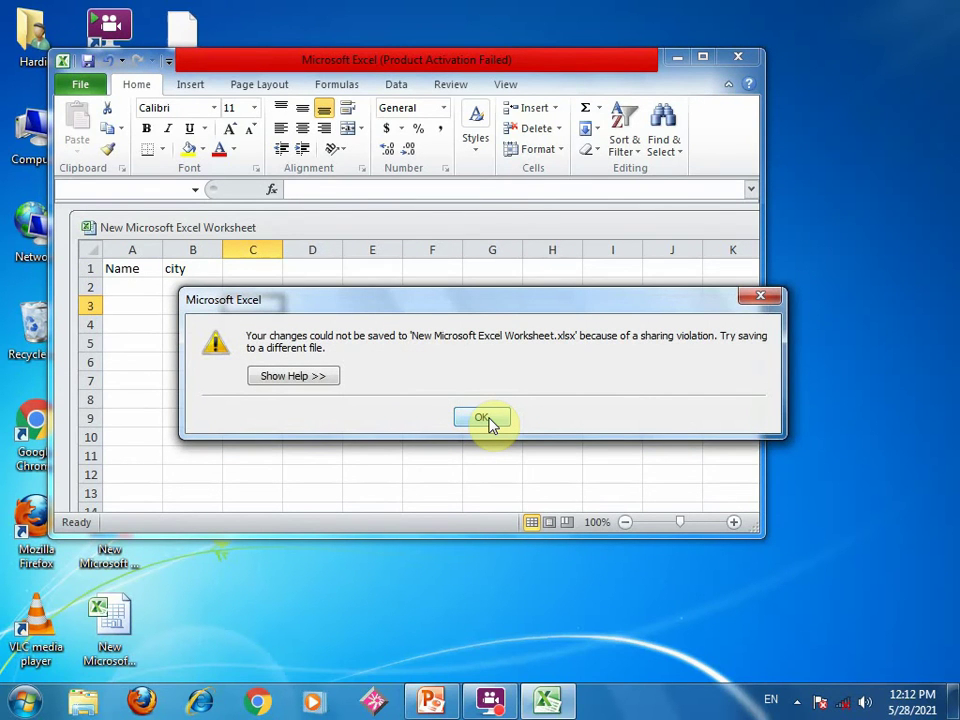
- Retry saving the workbook under the existing worksheet's name, dismissing each resulting error
click(484, 418)
click(397, 396)
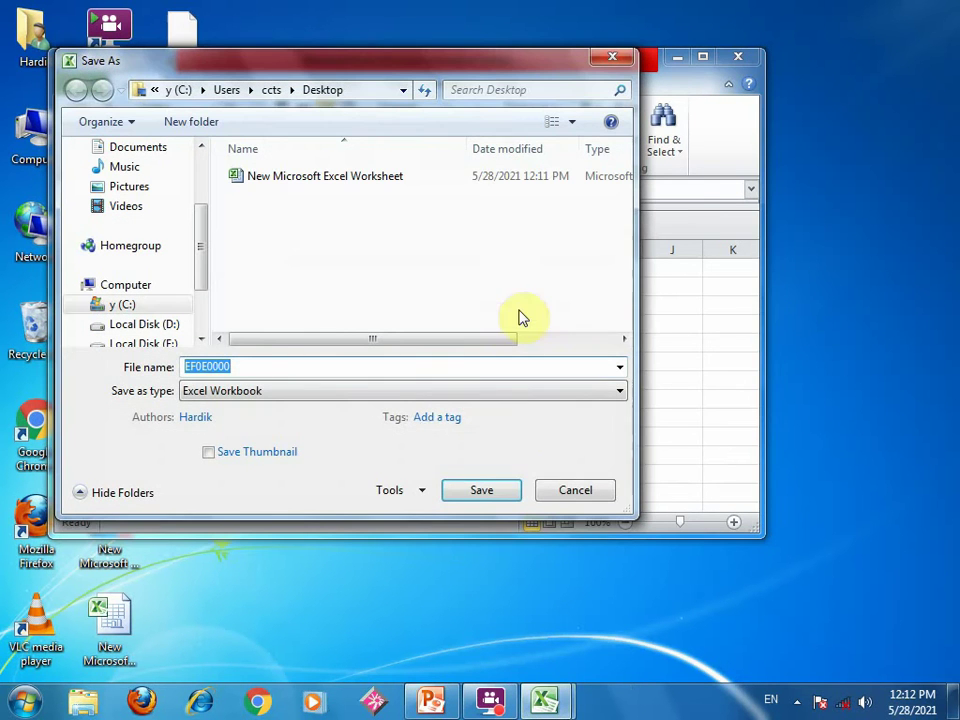
click(330, 182)
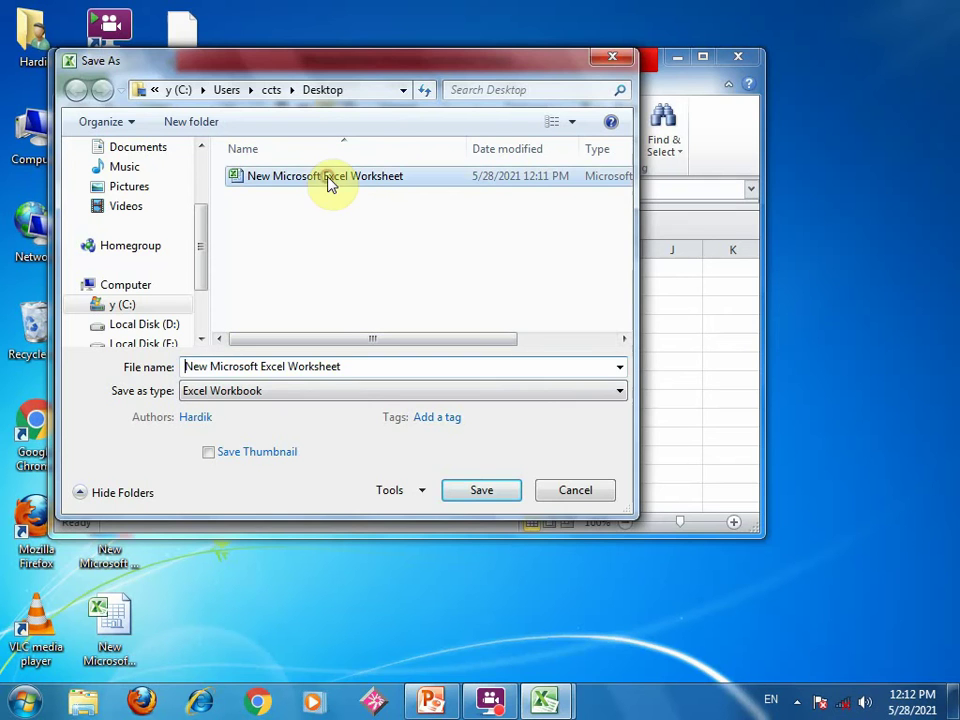
click(450, 494)
click(531, 356)
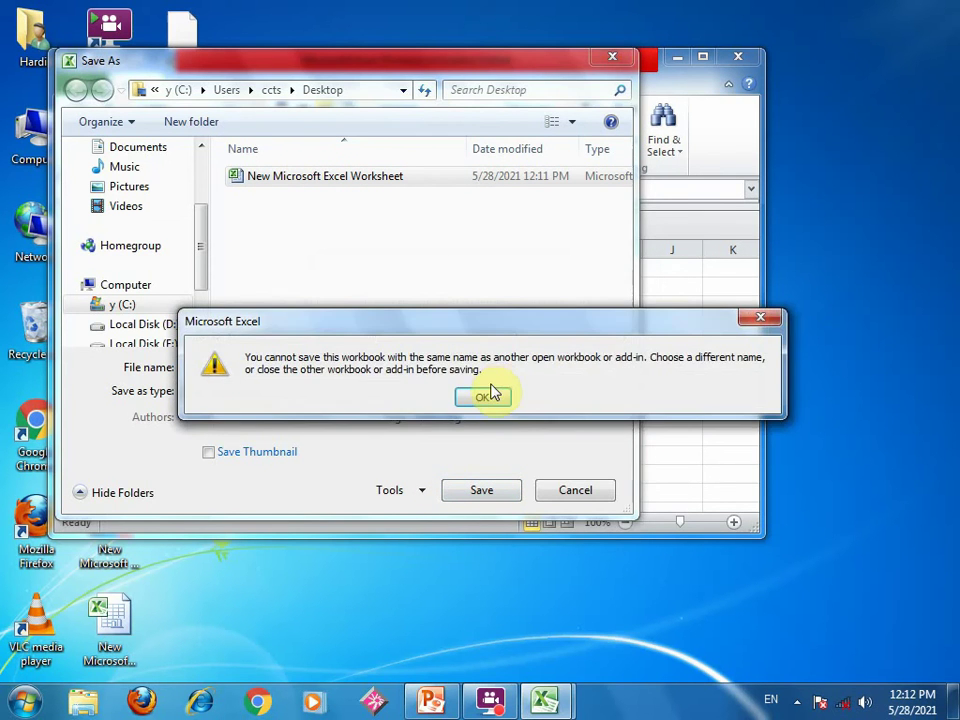
click(487, 398)
click(470, 491)
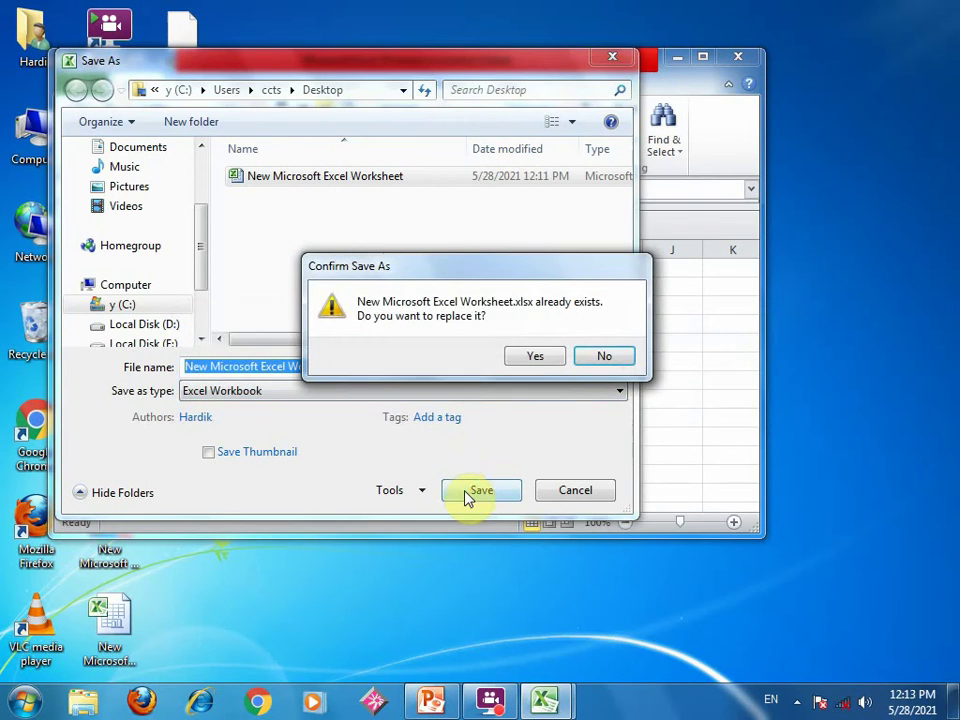
click(534, 356)
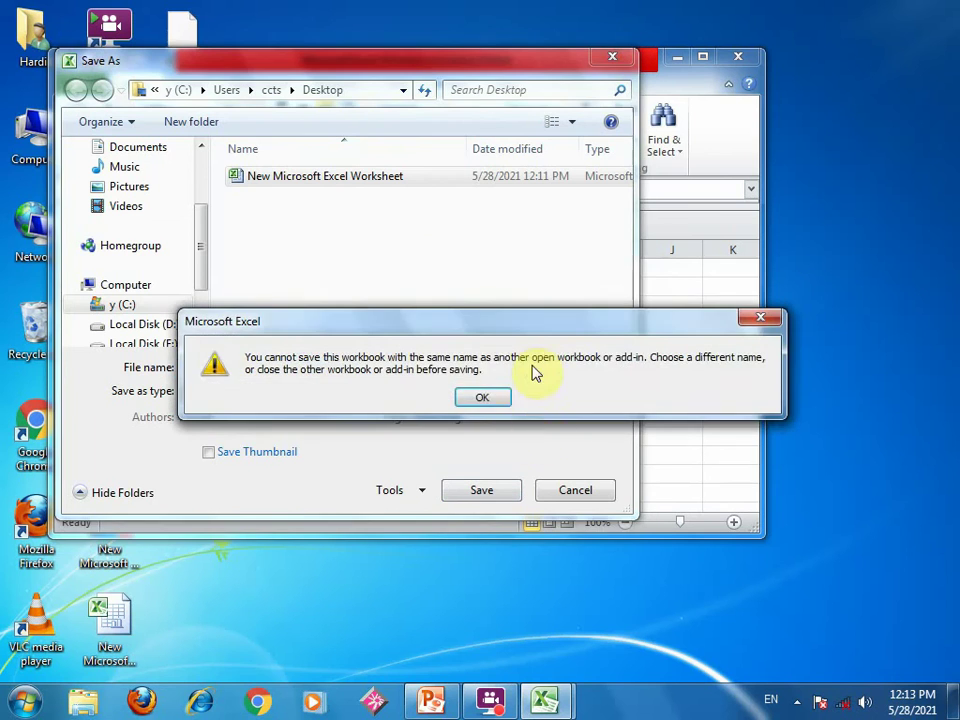
click(486, 396)
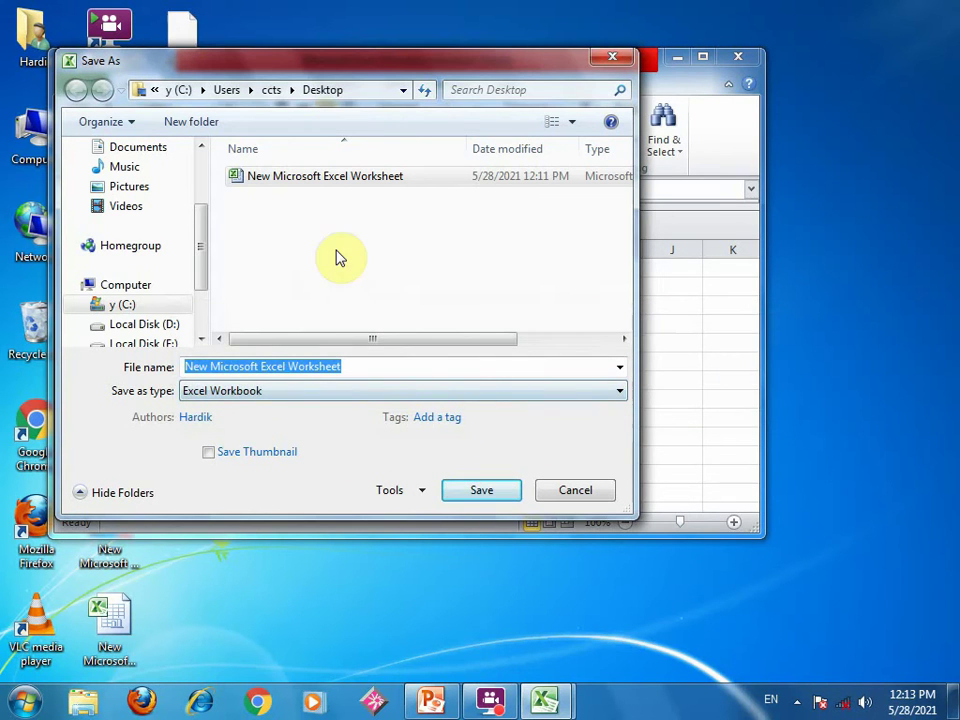
click(468, 490)
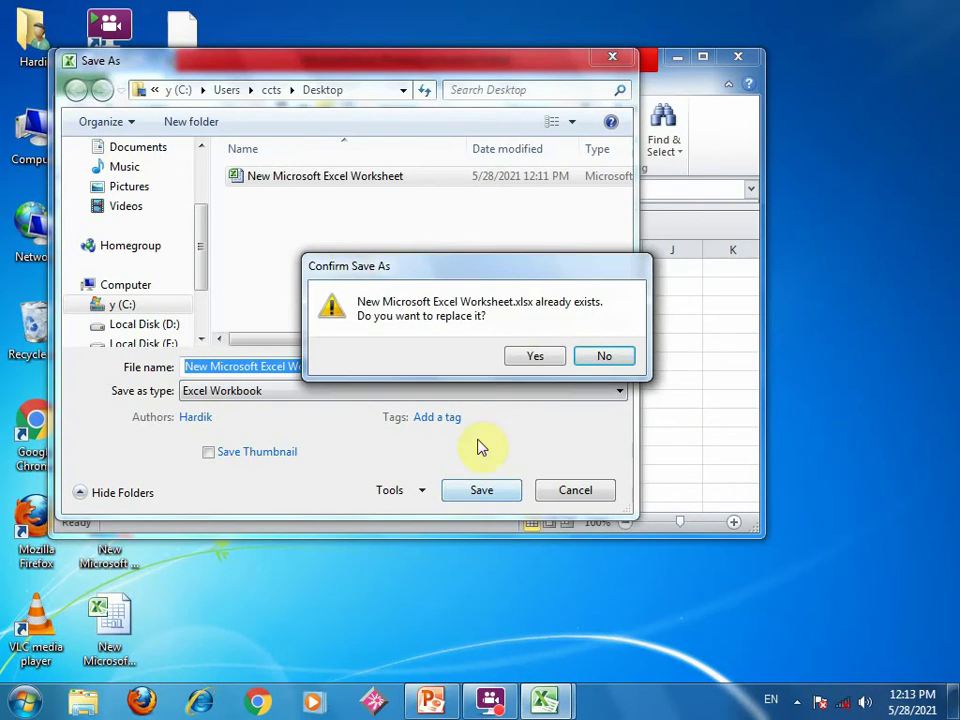
click(533, 358)
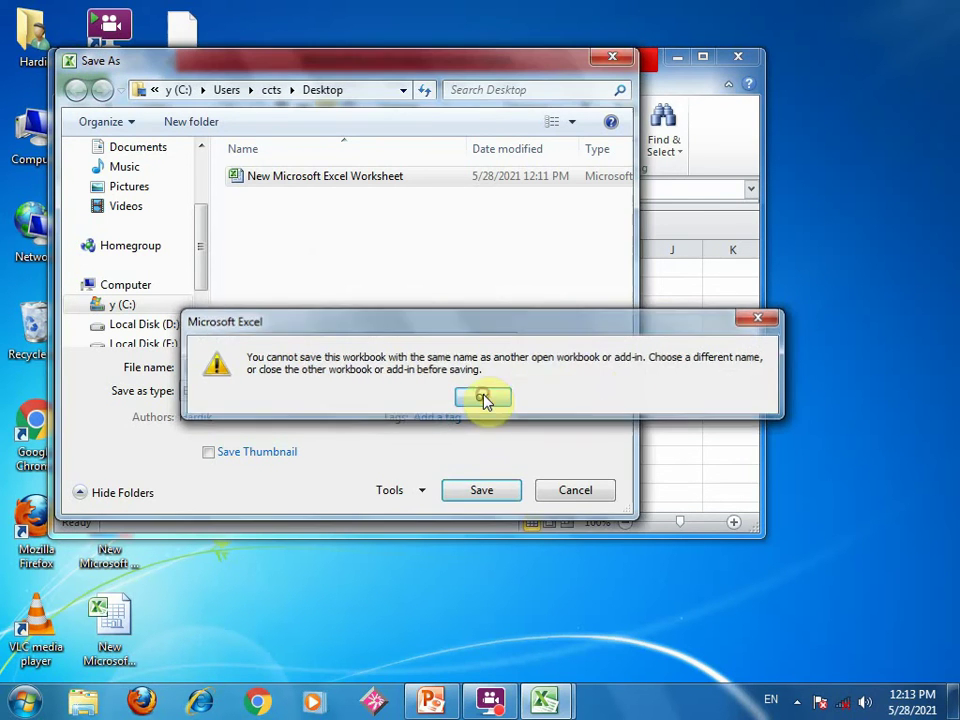
click(483, 397)
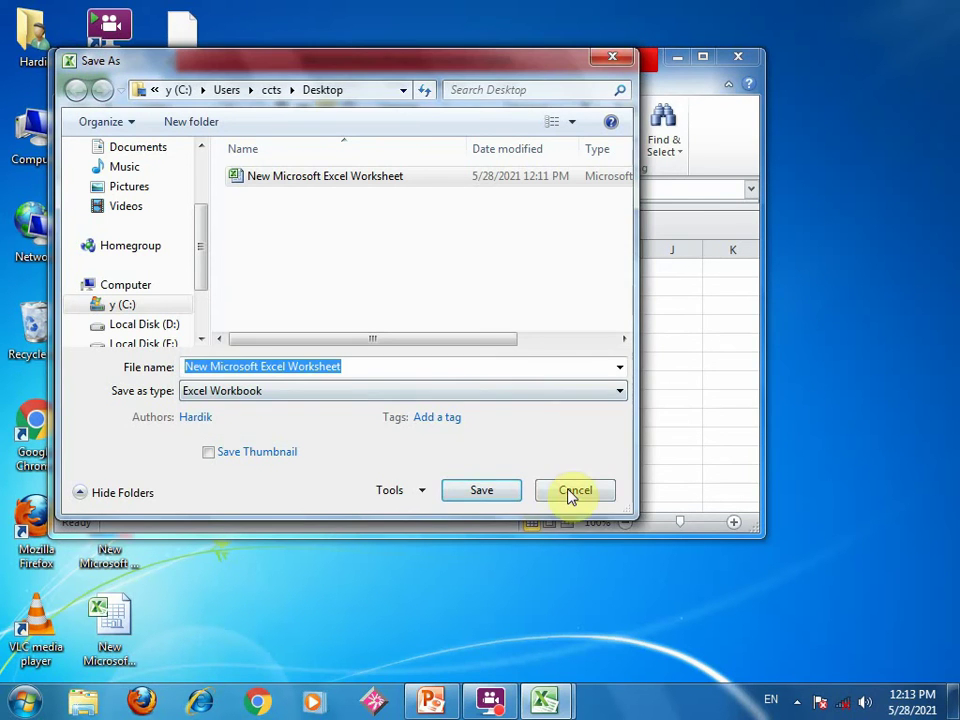
- Save the workbook as demo in the manendra folder on drive y (C:)
click(150, 307)
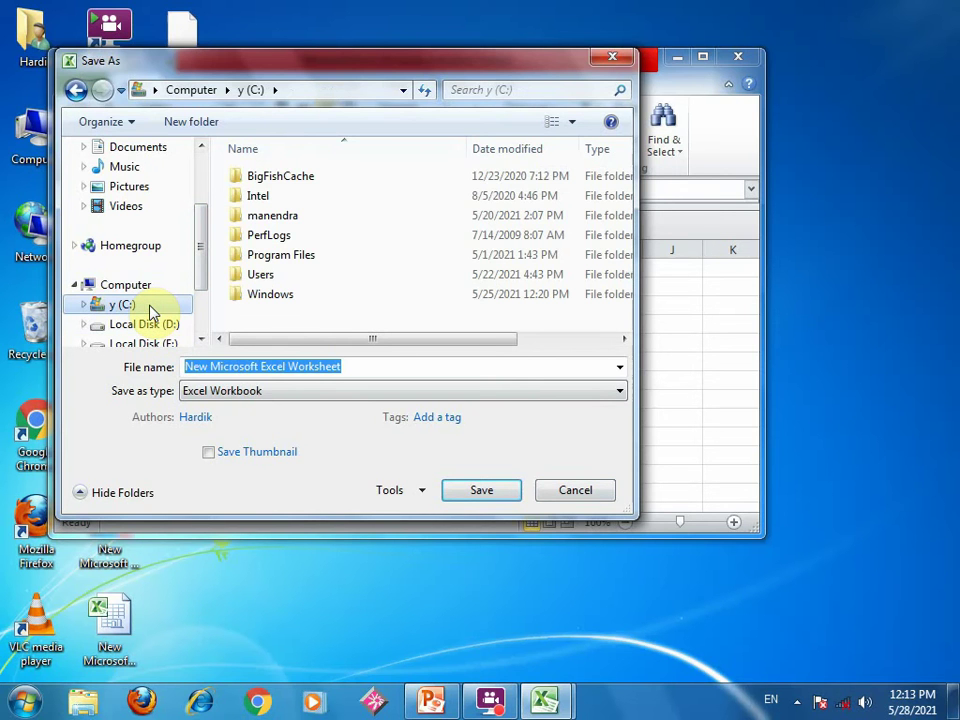
click(138, 322)
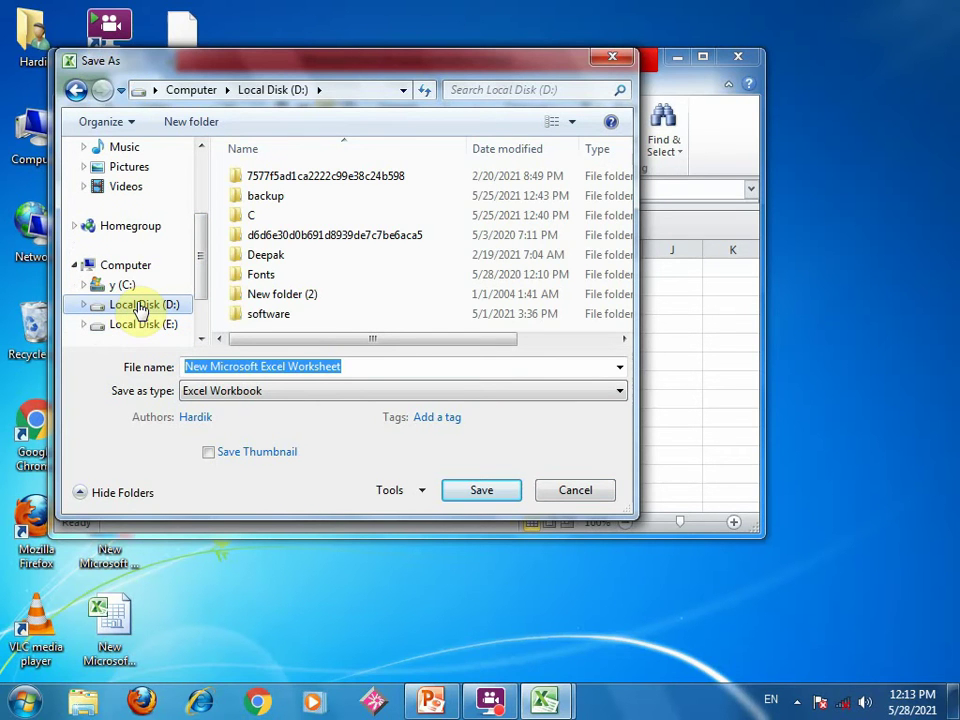
click(124, 286)
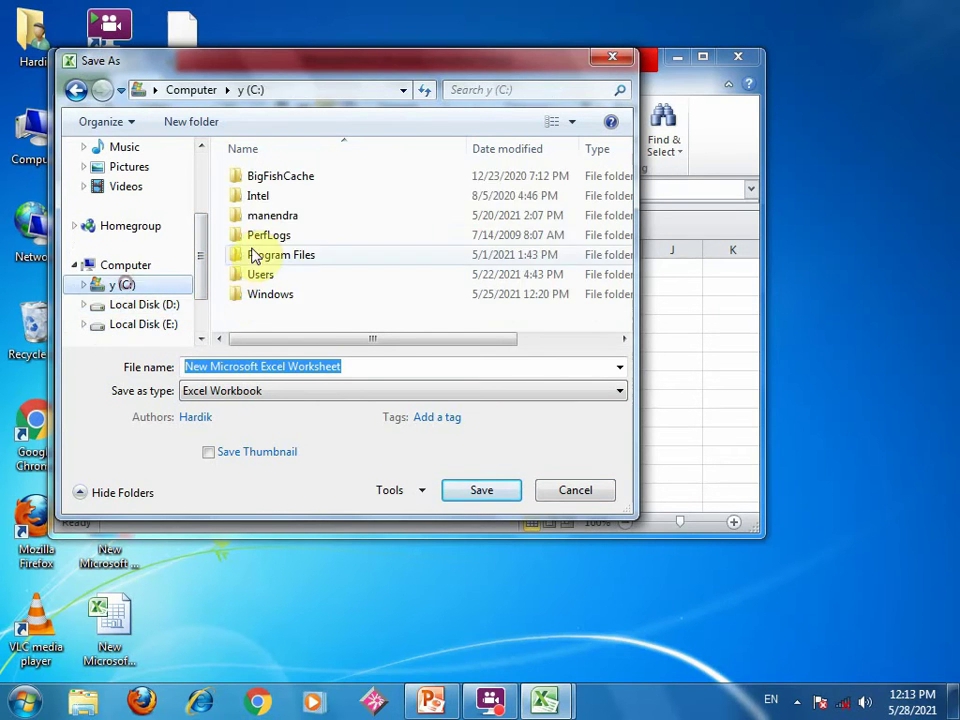
double_click(263, 220)
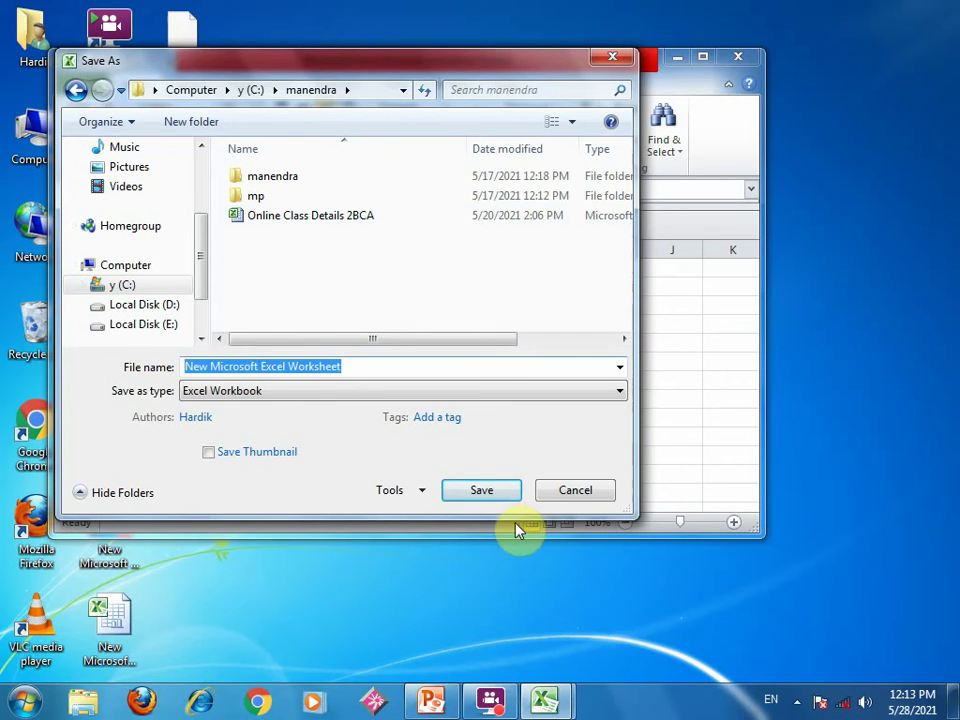
click(482, 490)
click(490, 399)
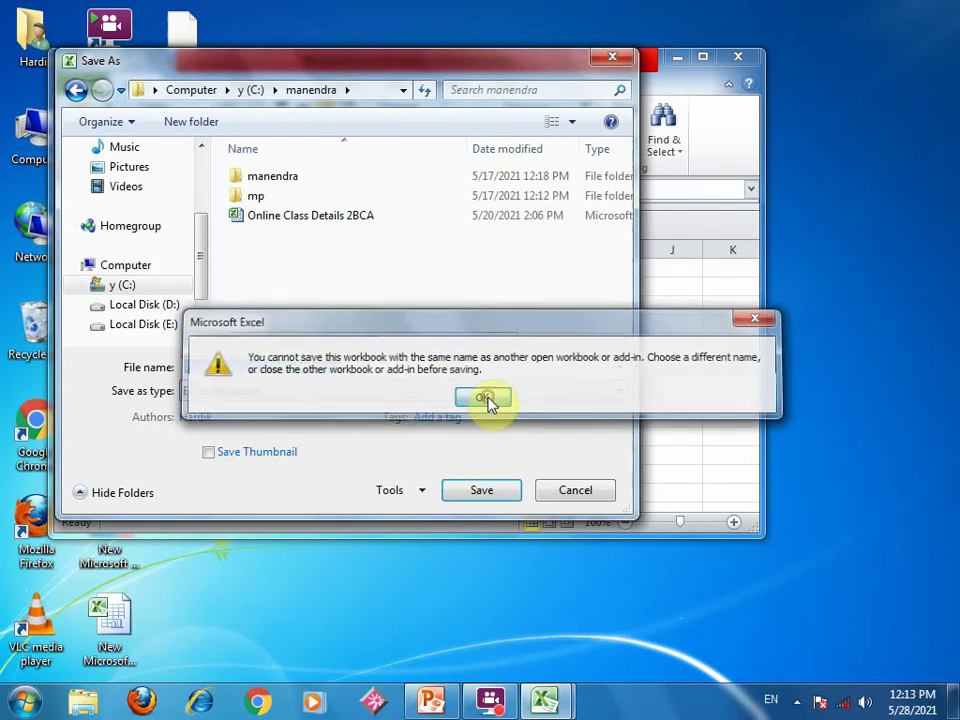
click(458, 496)
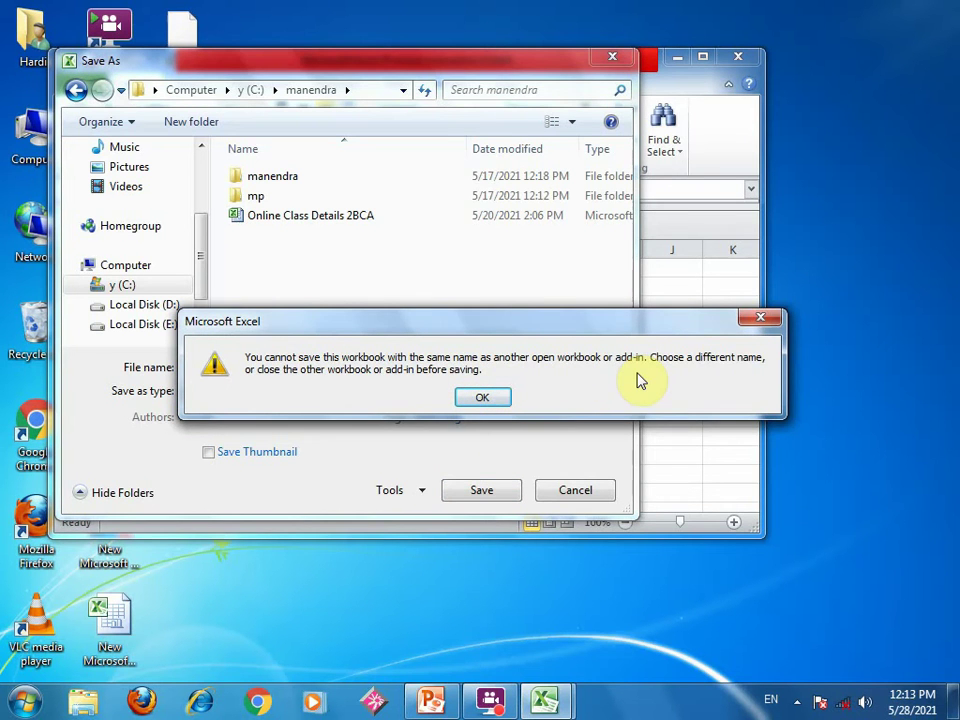
click(465, 400)
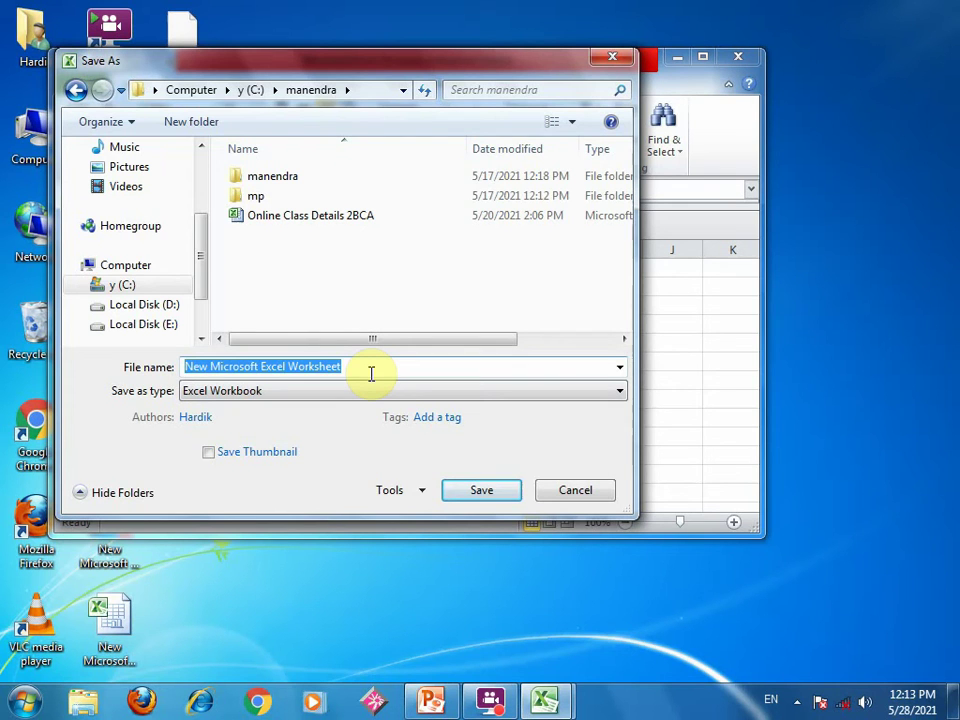
drag(365, 371, 137, 370)
text(demo)
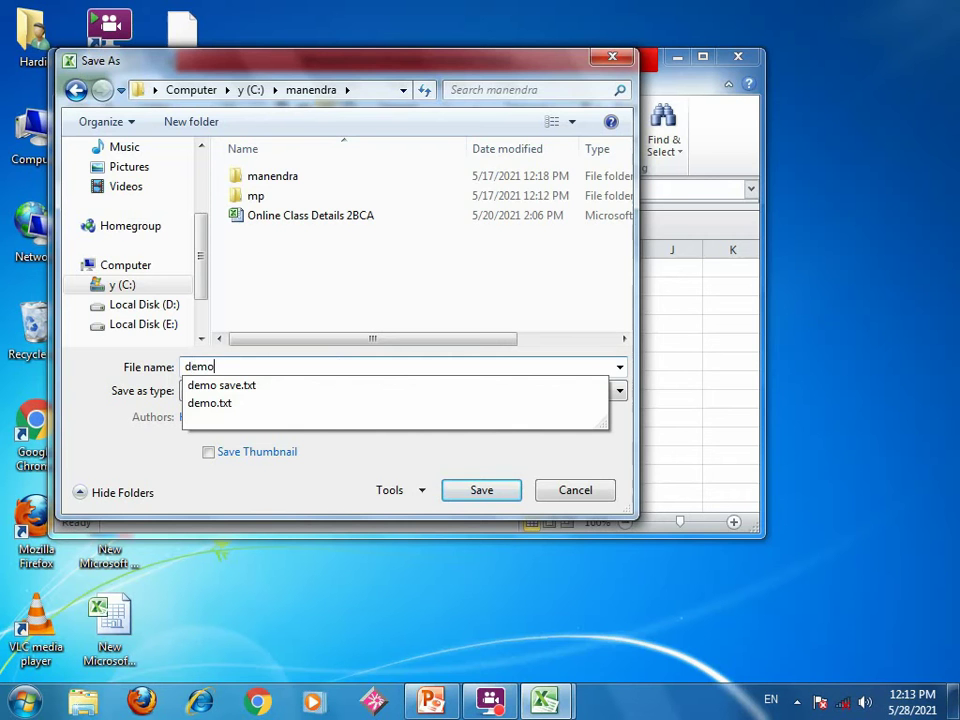
click(467, 488)
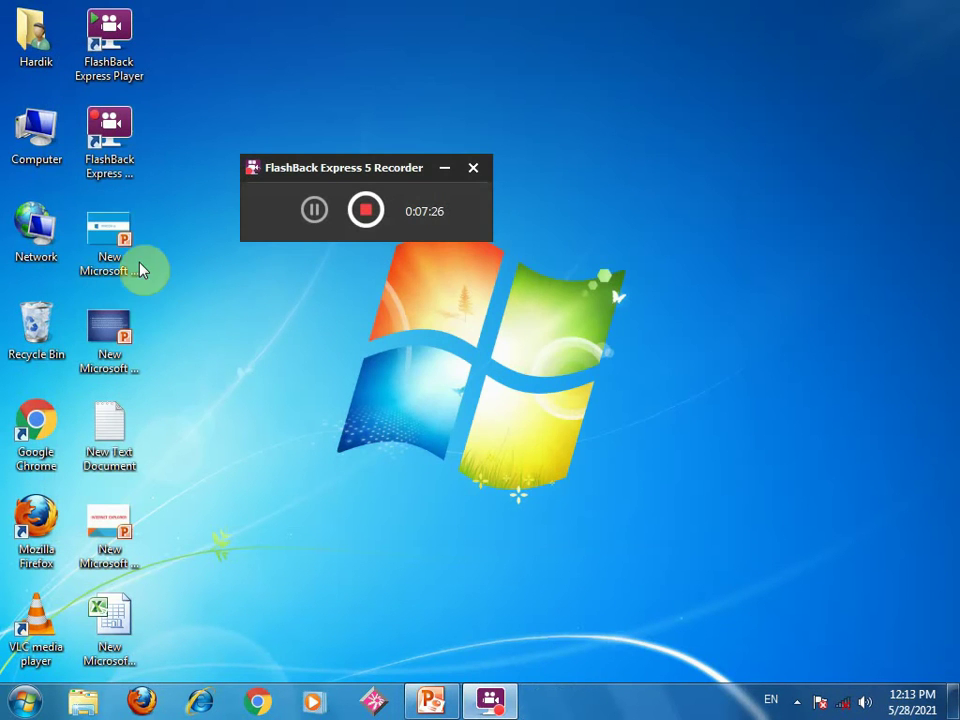
- Open the manendra folder on drive y (C:) and briefly open and close demo.xlsx
double_click(37, 150)
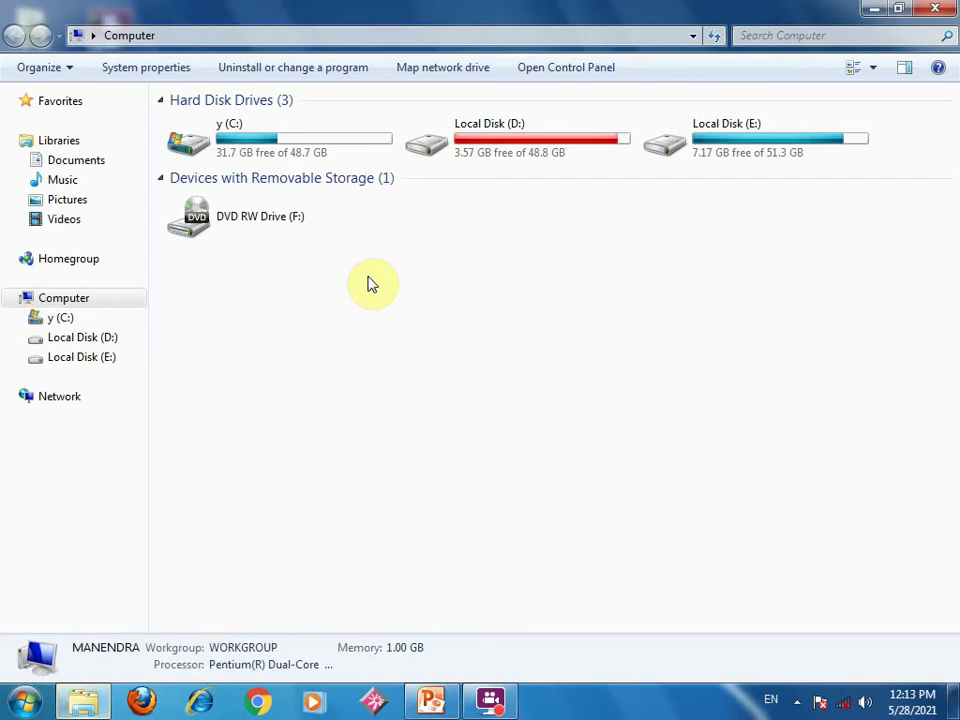
click(387, 160)
double_click(387, 160)
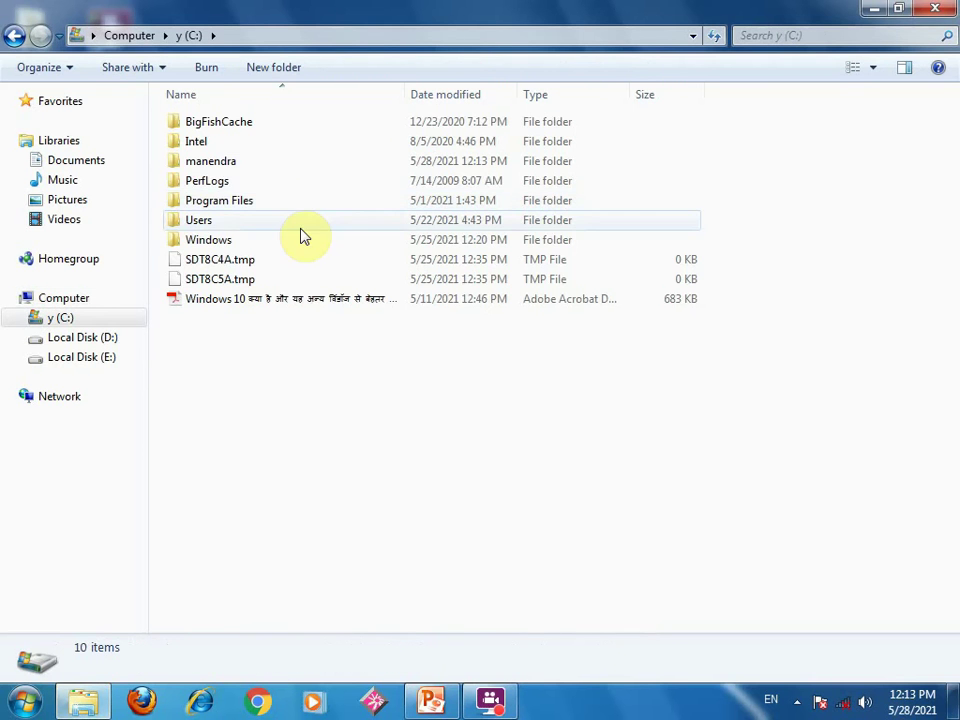
double_click(213, 163)
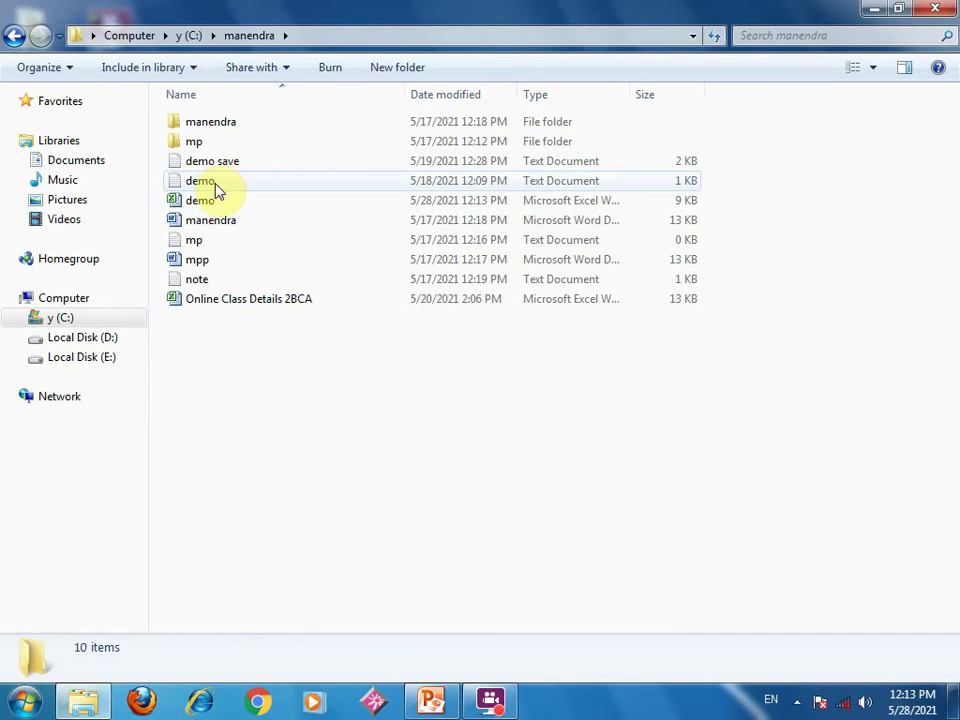
double_click(208, 203)
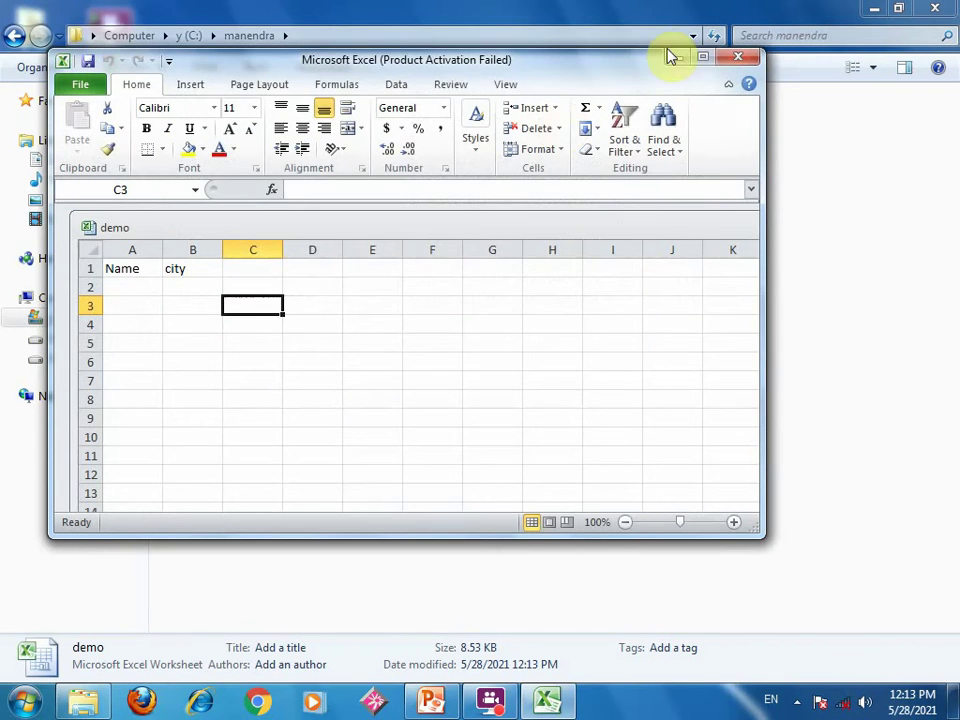
click(738, 57)
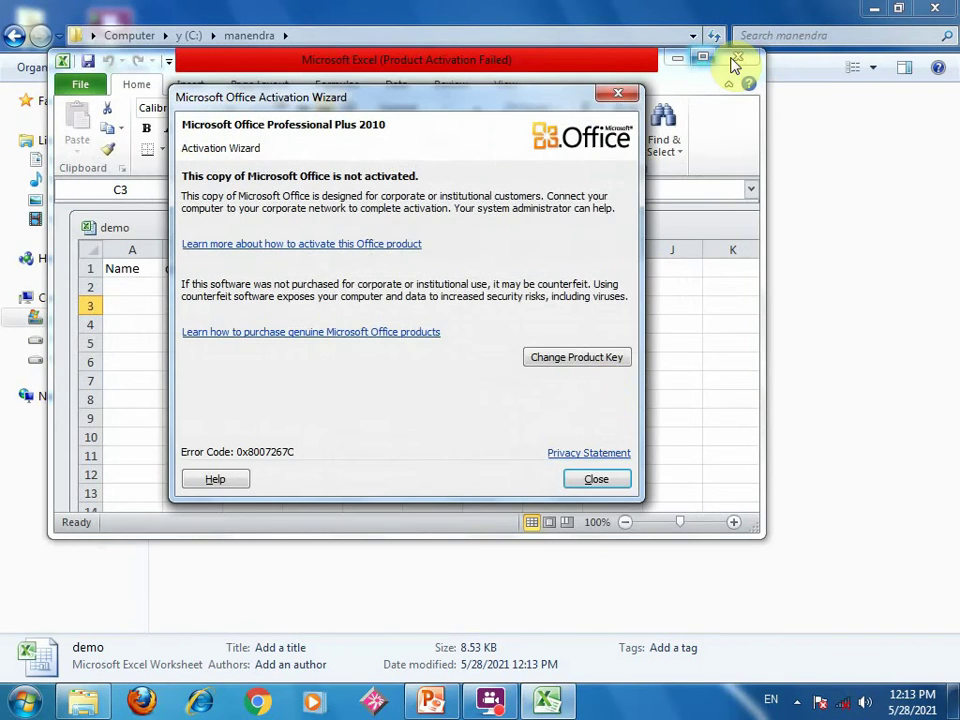
click(596, 479)
click(740, 57)
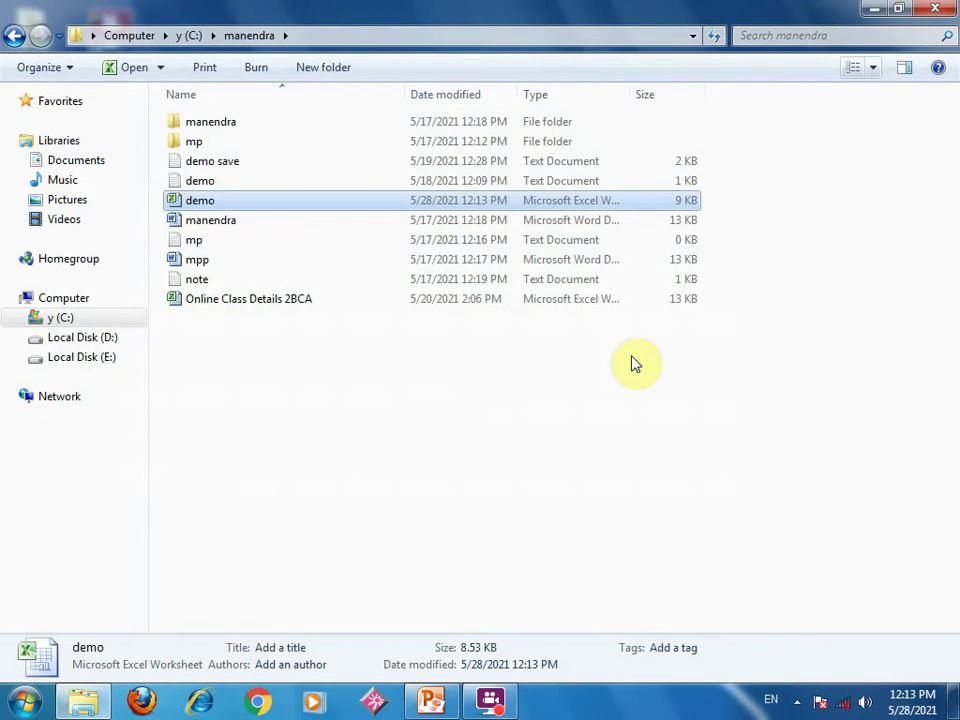
- Open the manendra Word document from the folder
right_click(315, 453)
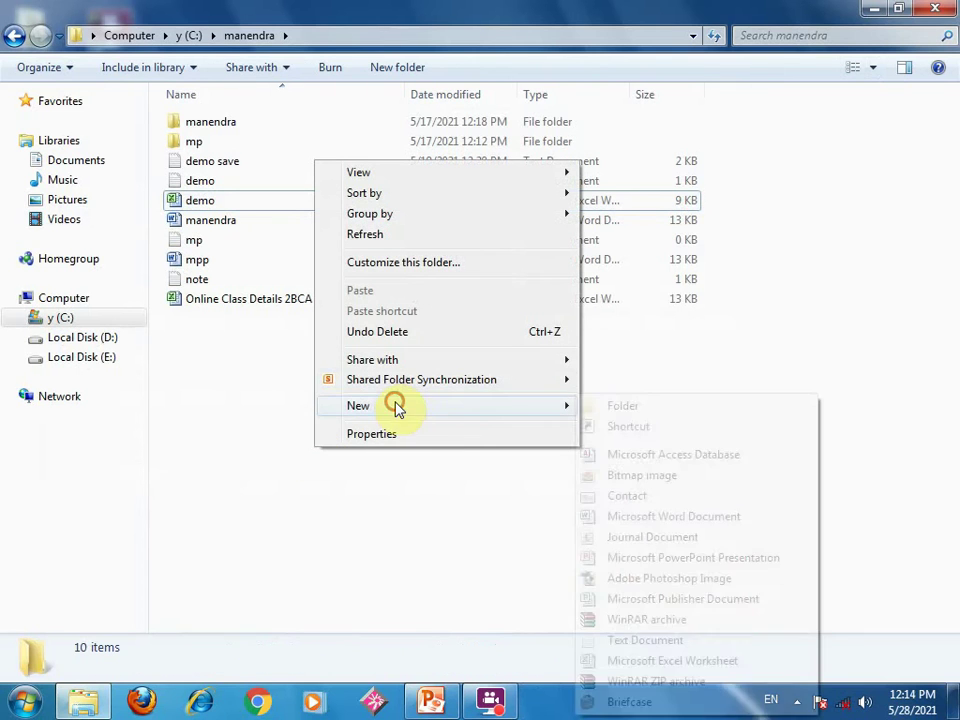
click(250, 485)
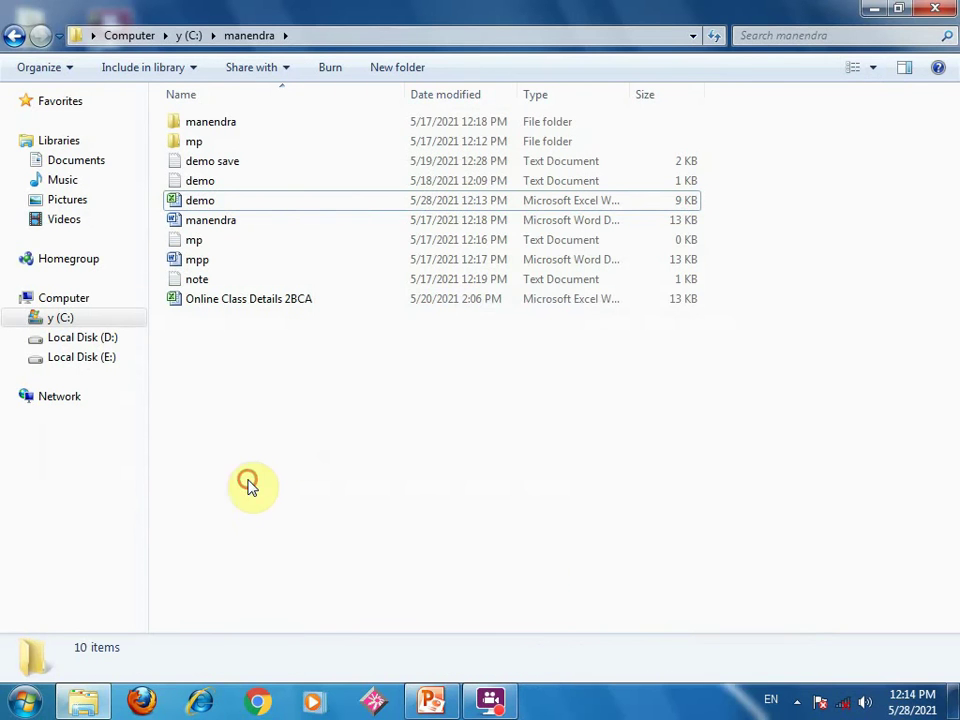
click(198, 226)
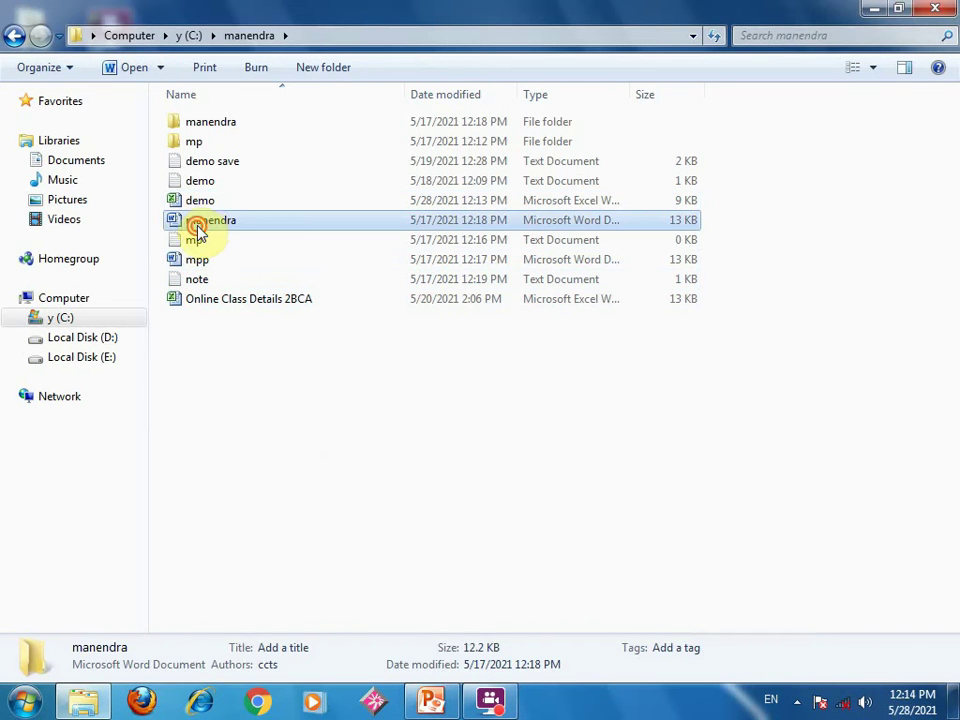
double_click(199, 230)
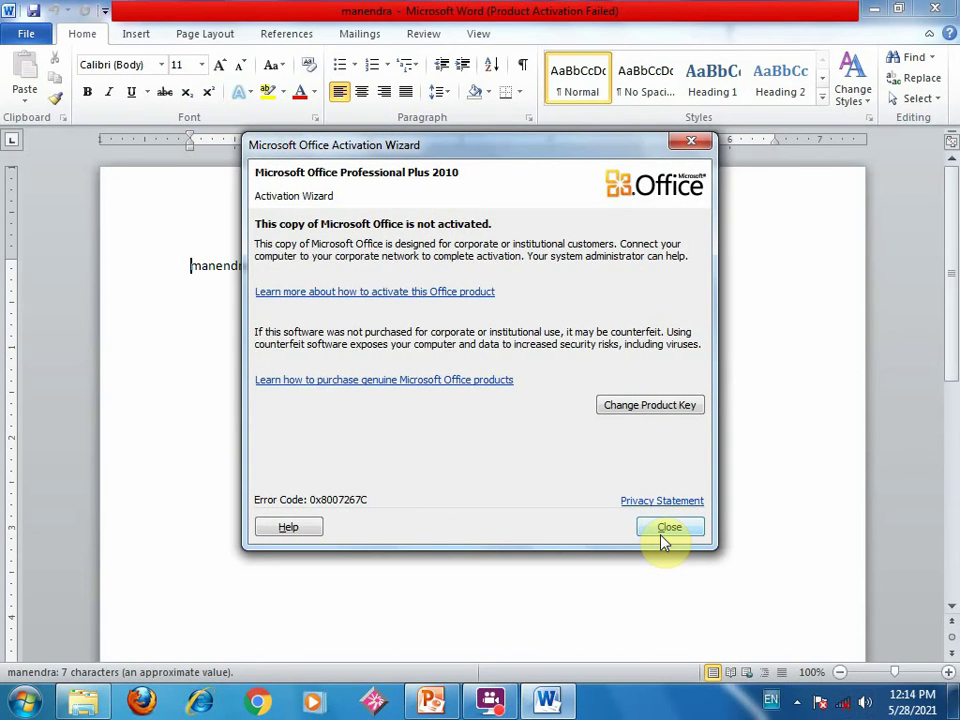
- Dismiss the activation notice and open the Insert > Object dialog
click(665, 532)
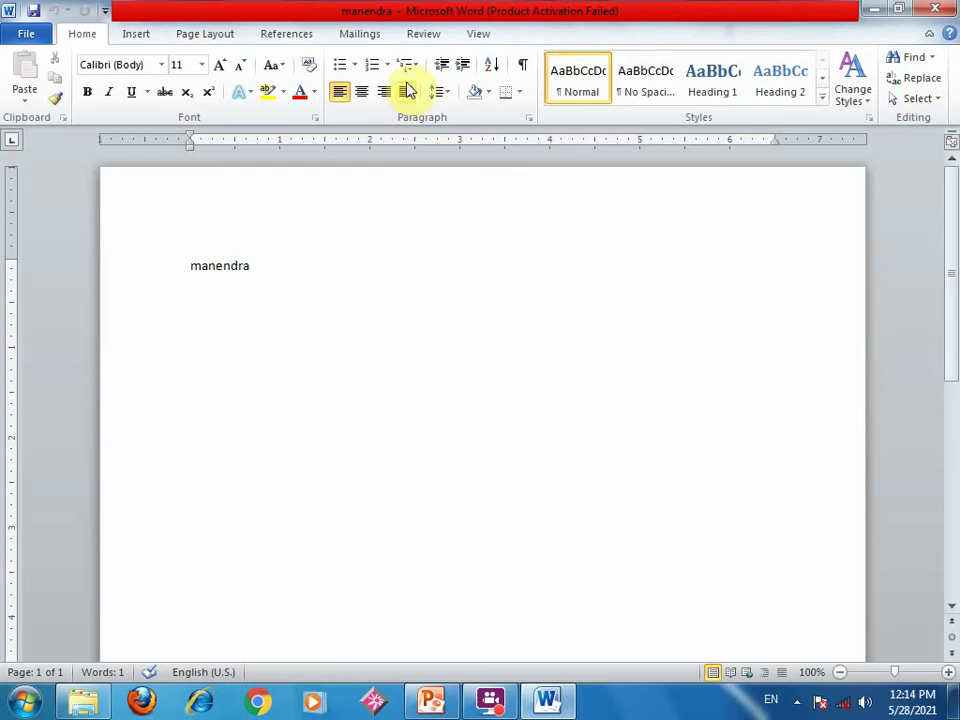
click(135, 40)
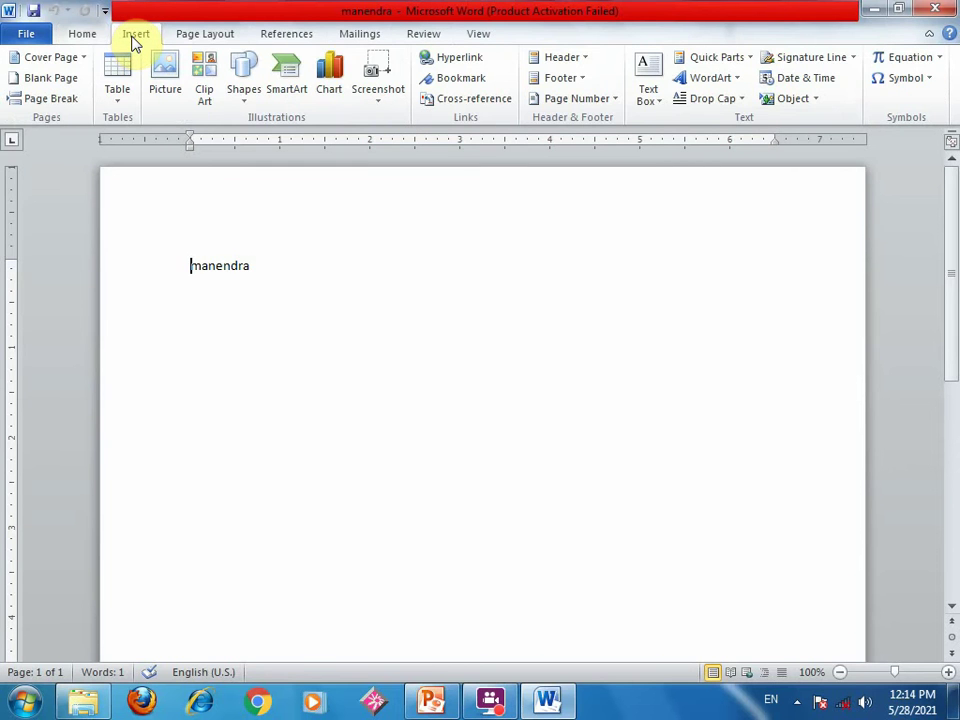
click(797, 102)
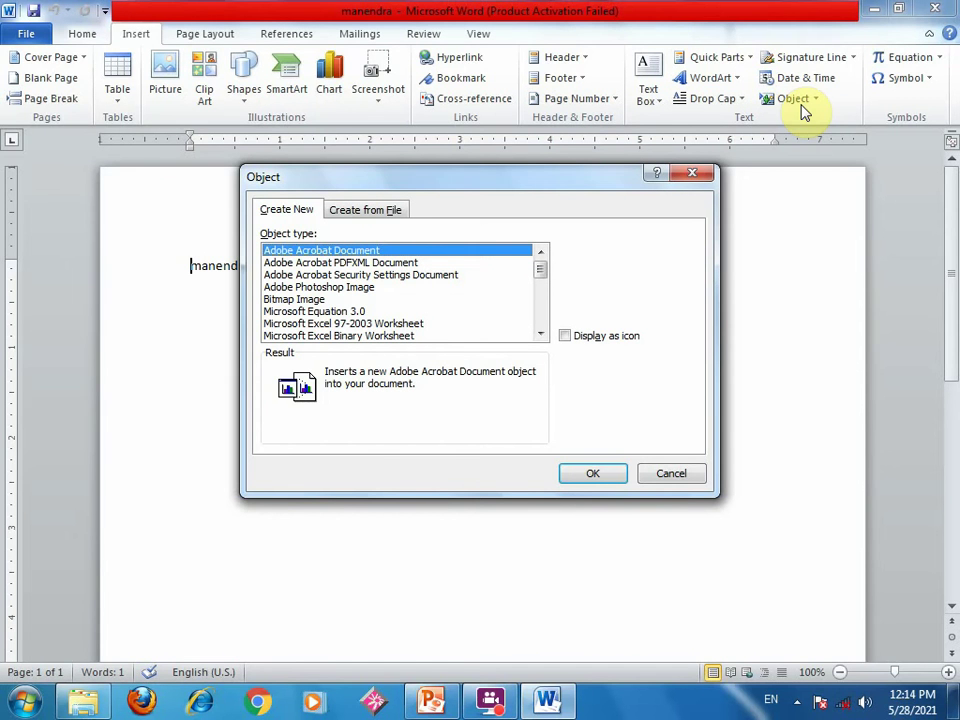
- Insert demo.xlsx from C:\manendra into the document using Create from File
click(368, 212)
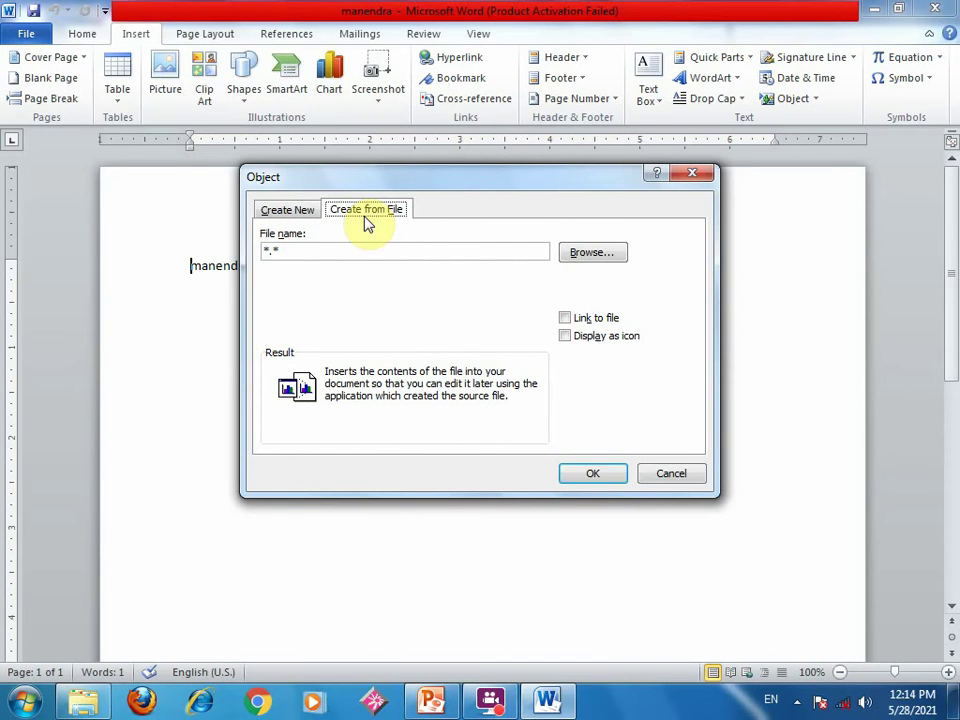
click(591, 253)
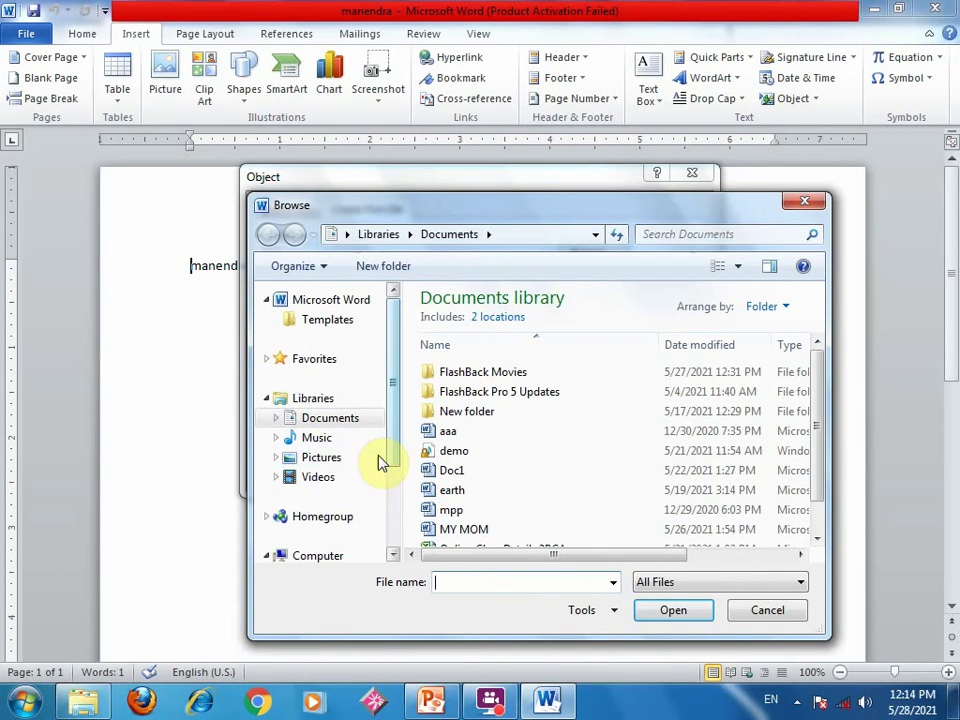
drag(398, 435, 386, 540)
click(303, 450)
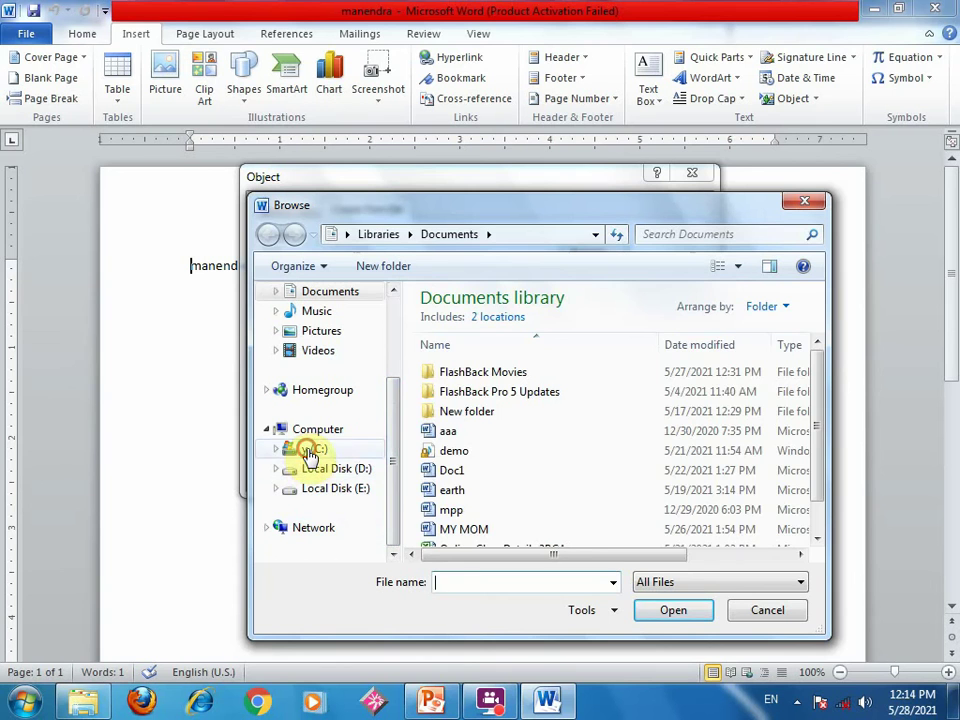
double_click(462, 360)
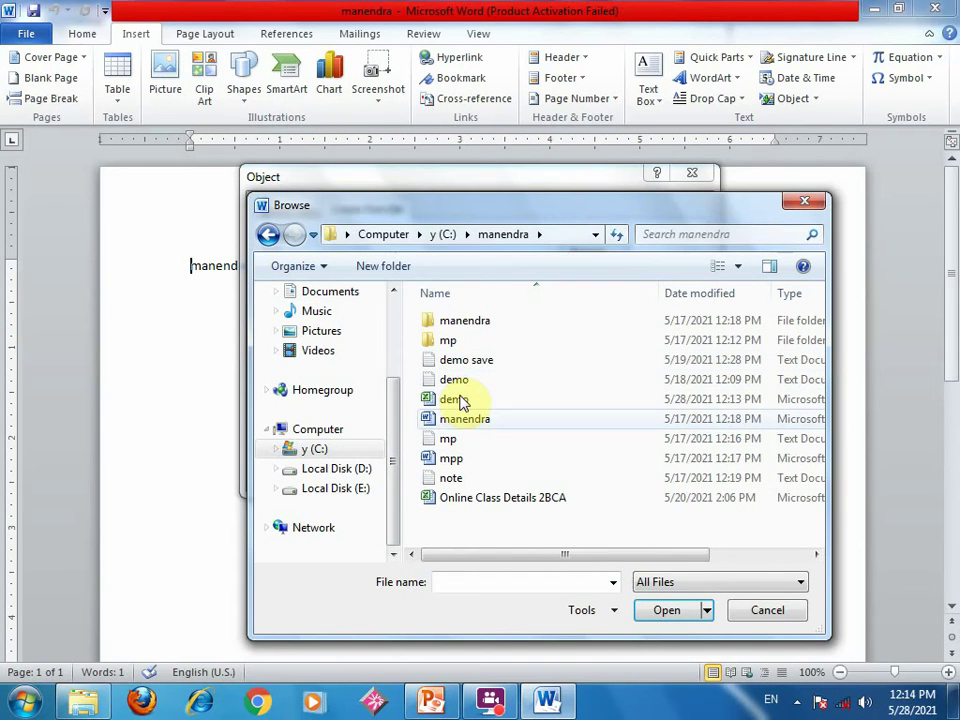
click(456, 399)
click(668, 611)
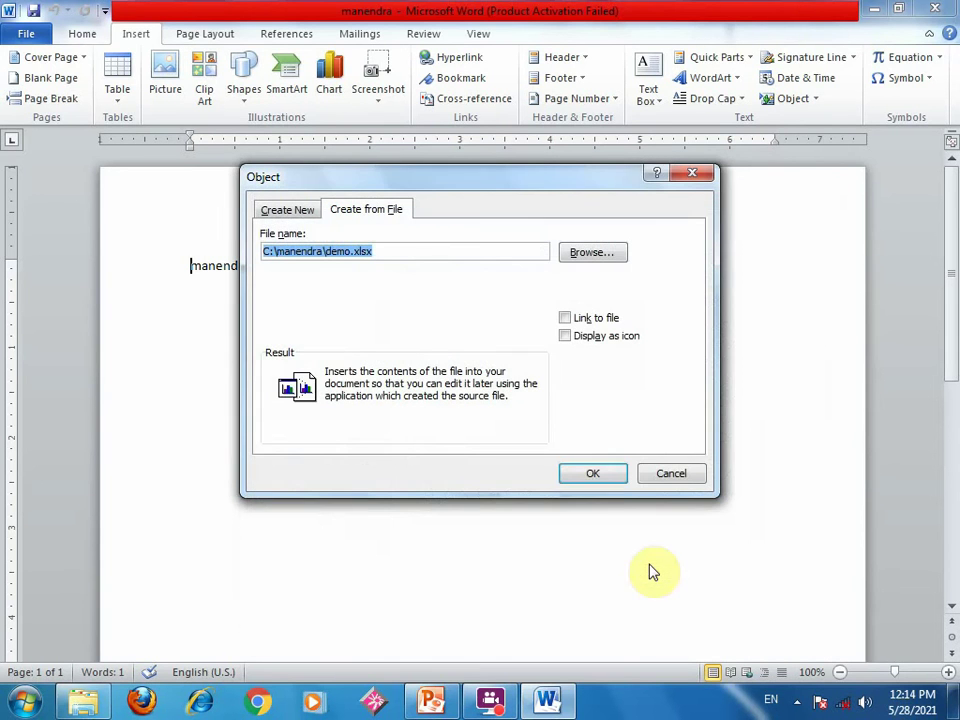
click(588, 474)
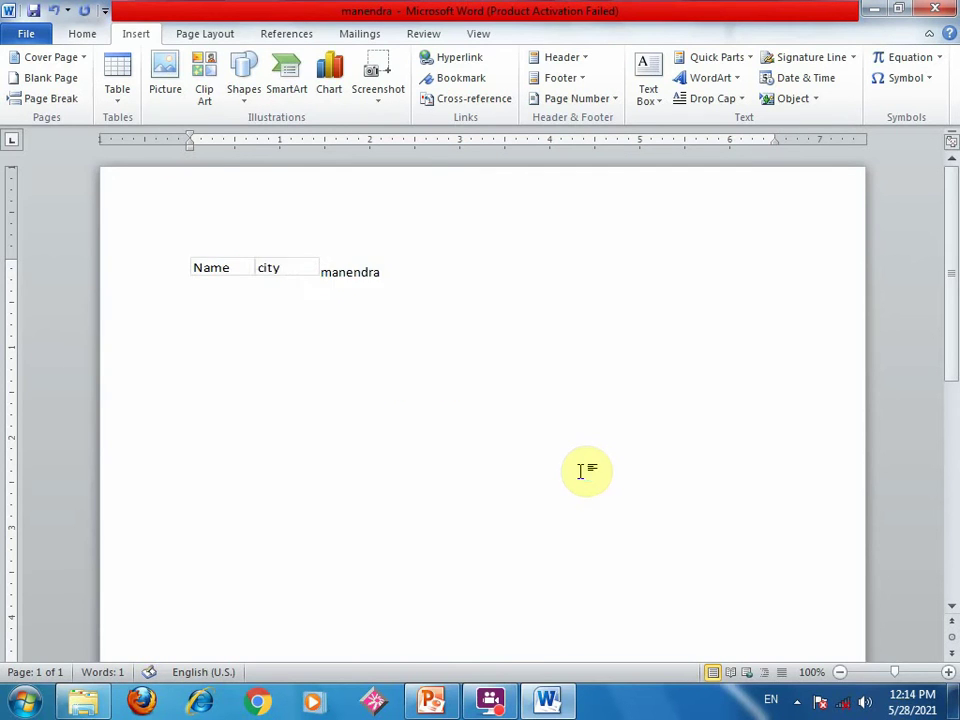
- Delete the manendra text beside the Name/city object
click(322, 275)
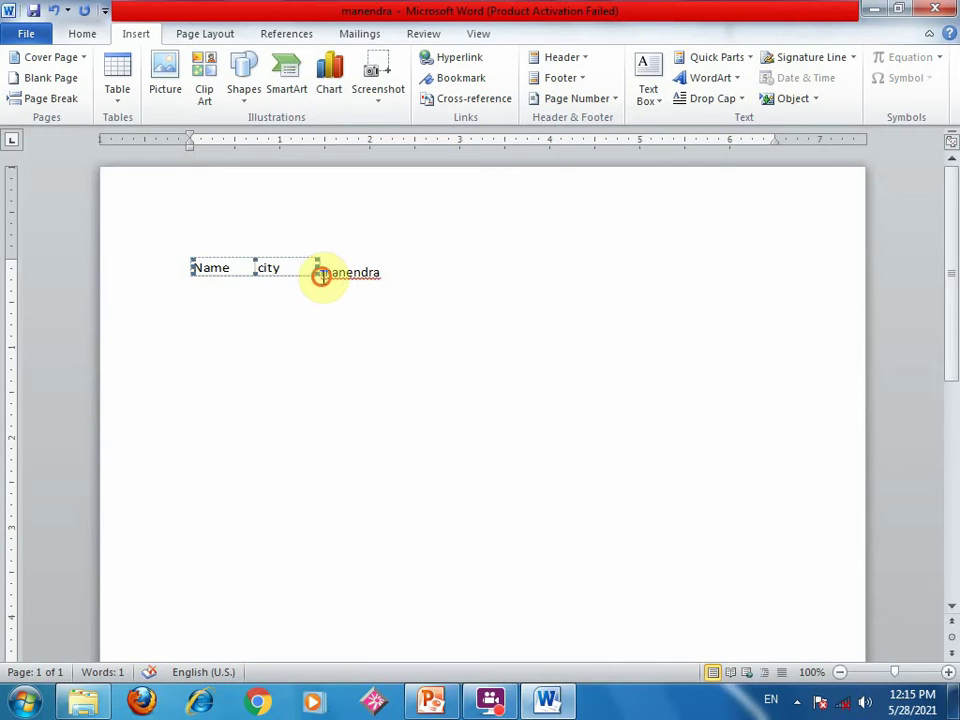
drag(322, 275, 435, 279)
key(Delete)
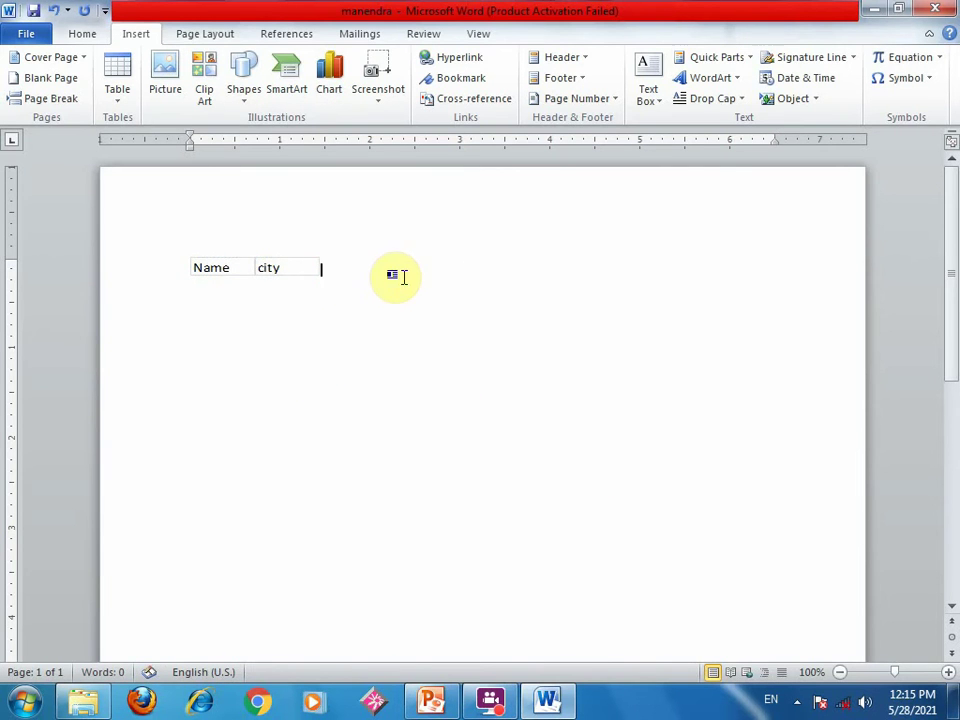
- Open the Name/city object for editing, add a blank page, and close the document
click(296, 265)
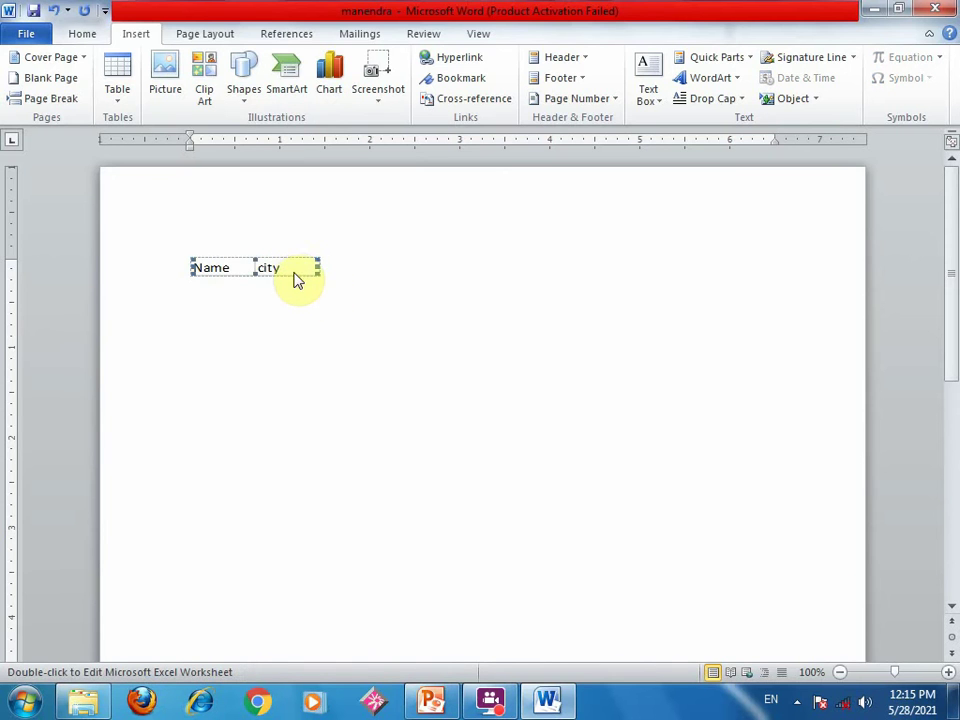
double_click(294, 265)
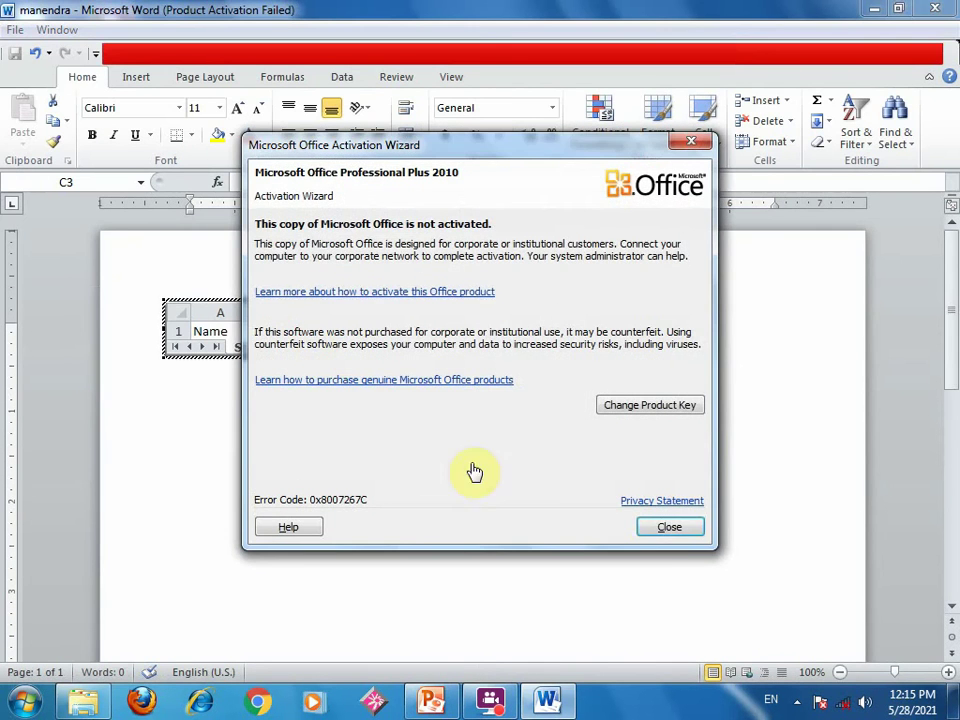
click(687, 531)
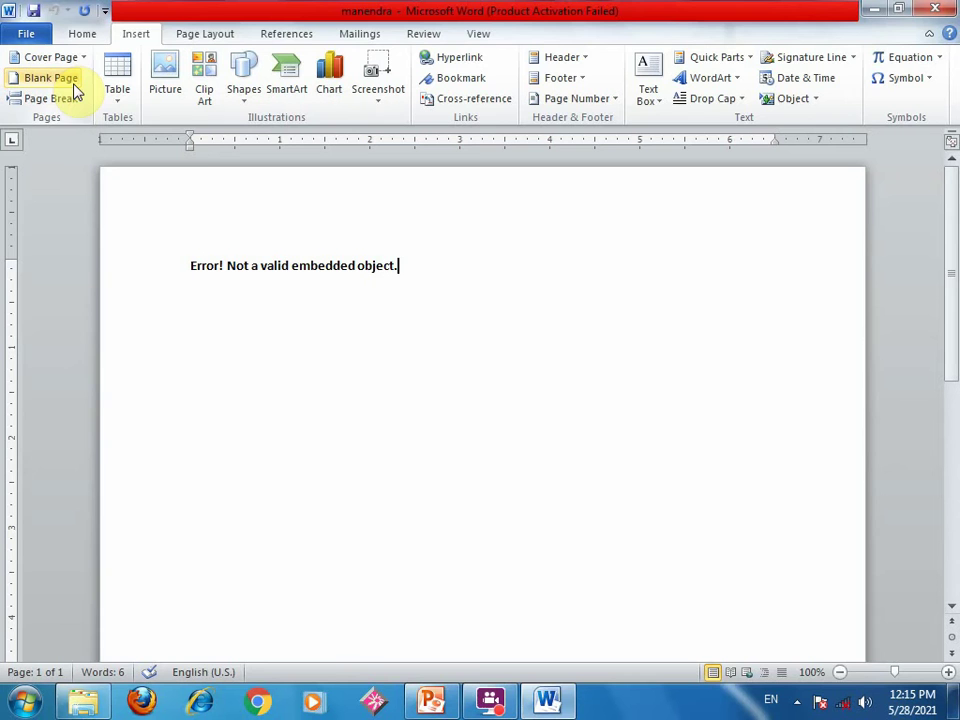
click(52, 78)
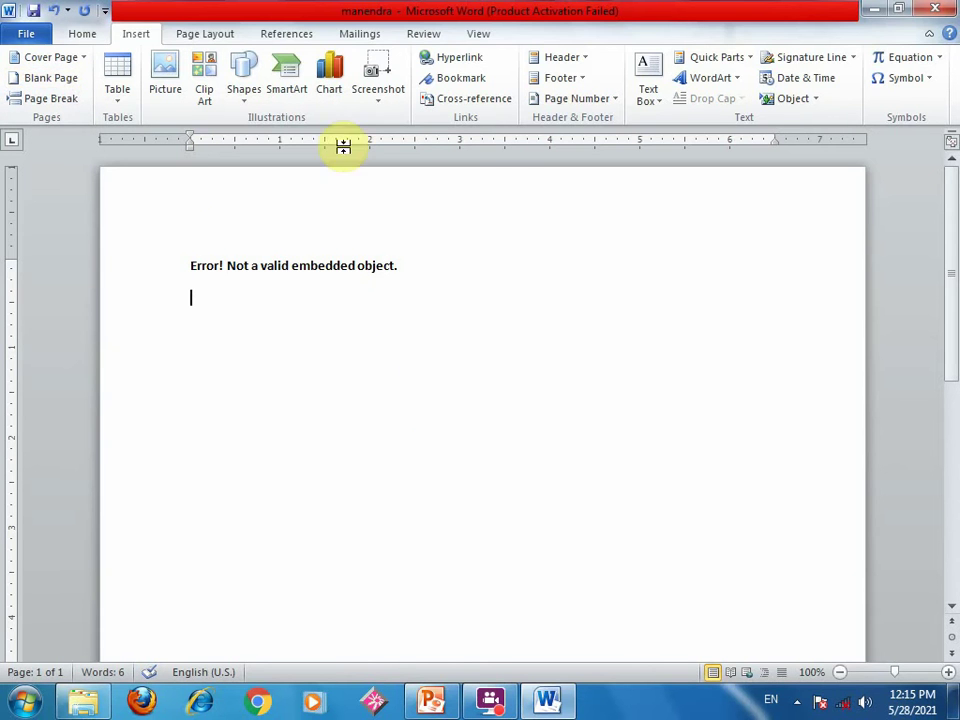
click(935, 9)
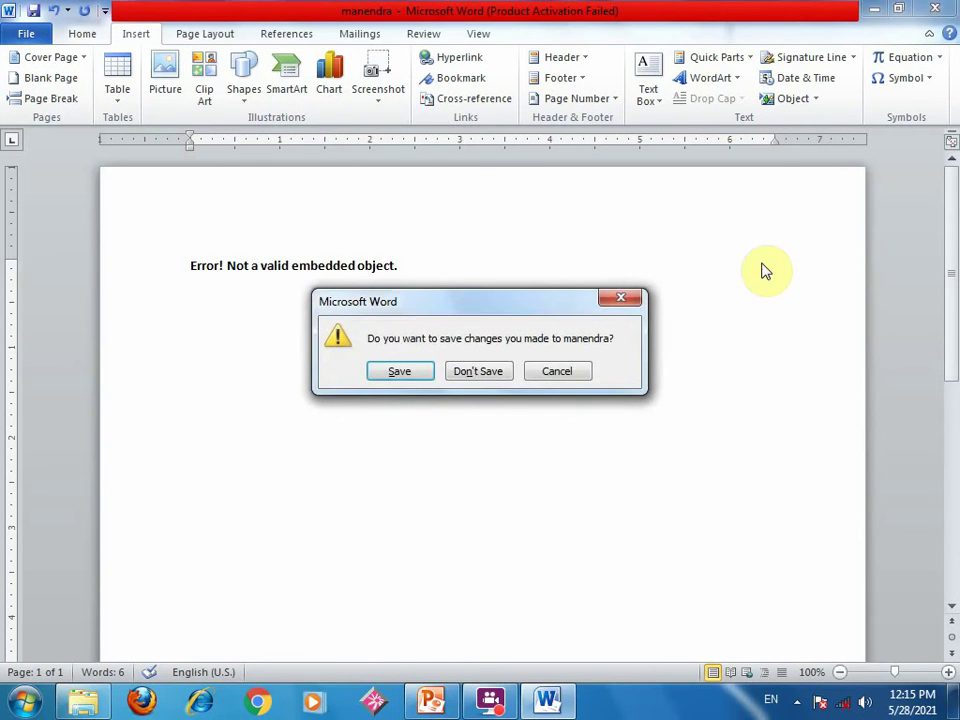
- Close without saving, reopen manendra, and delete the word manendra
click(463, 373)
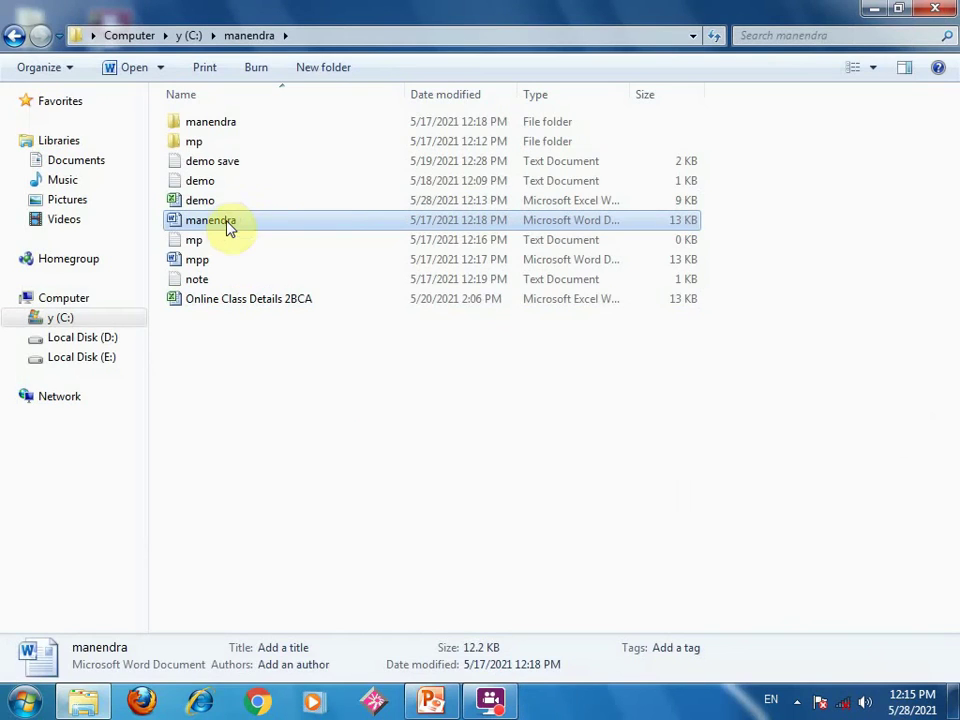
double_click(226, 224)
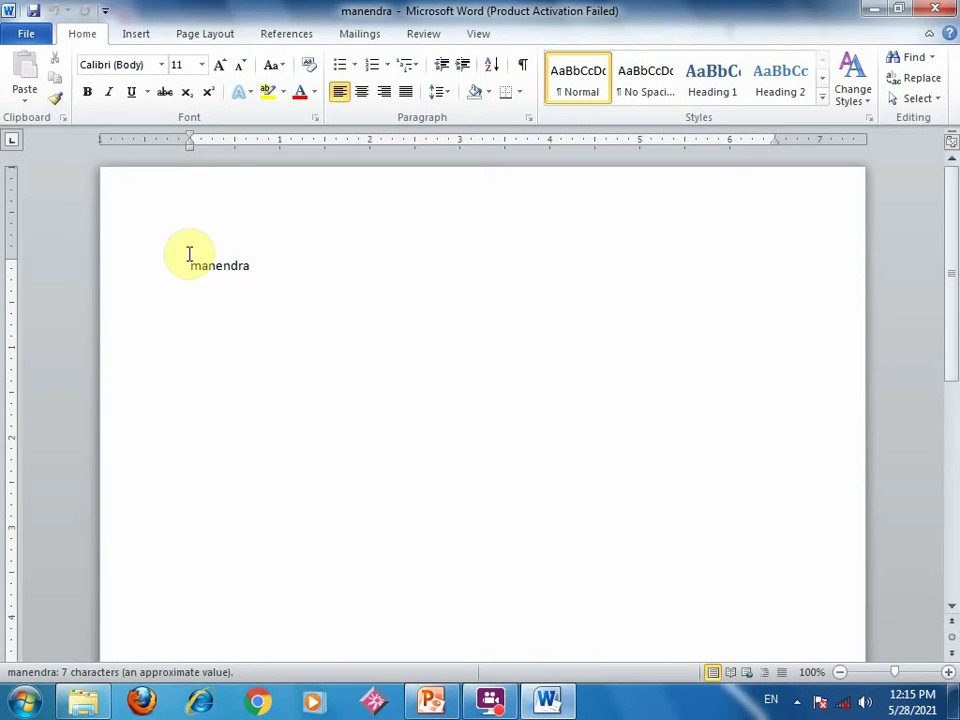
drag(189, 254, 414, 287)
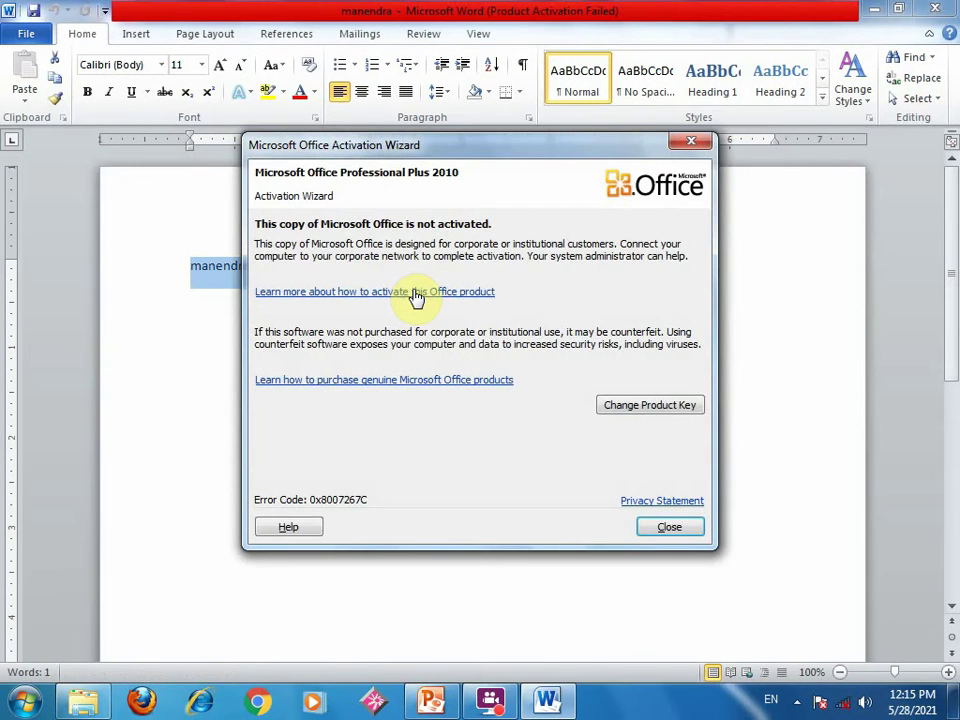
click(662, 527)
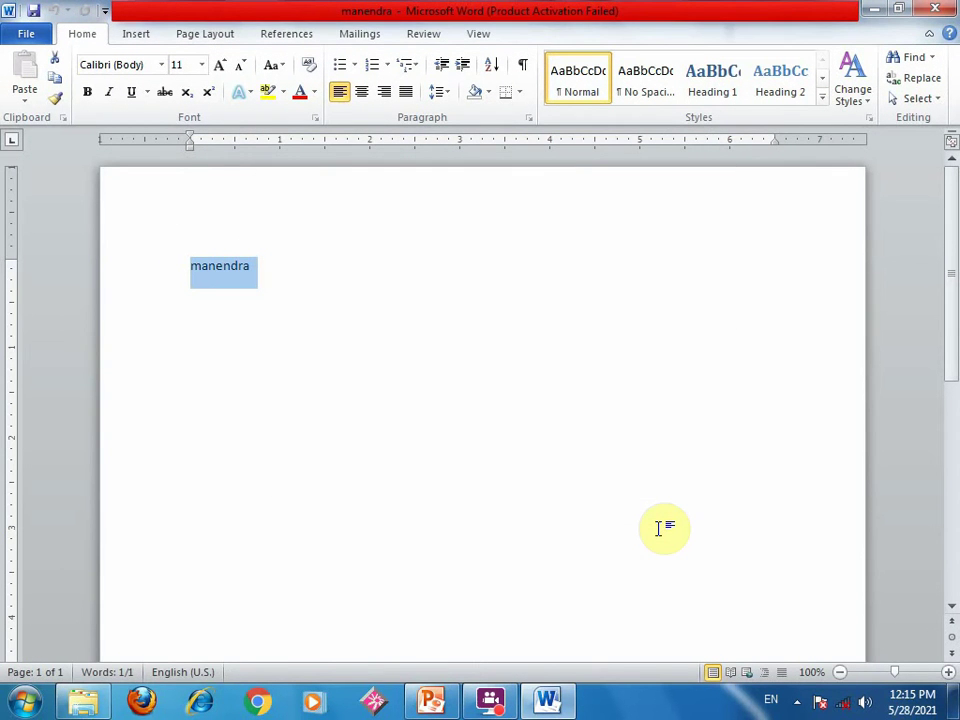
key(Delete)
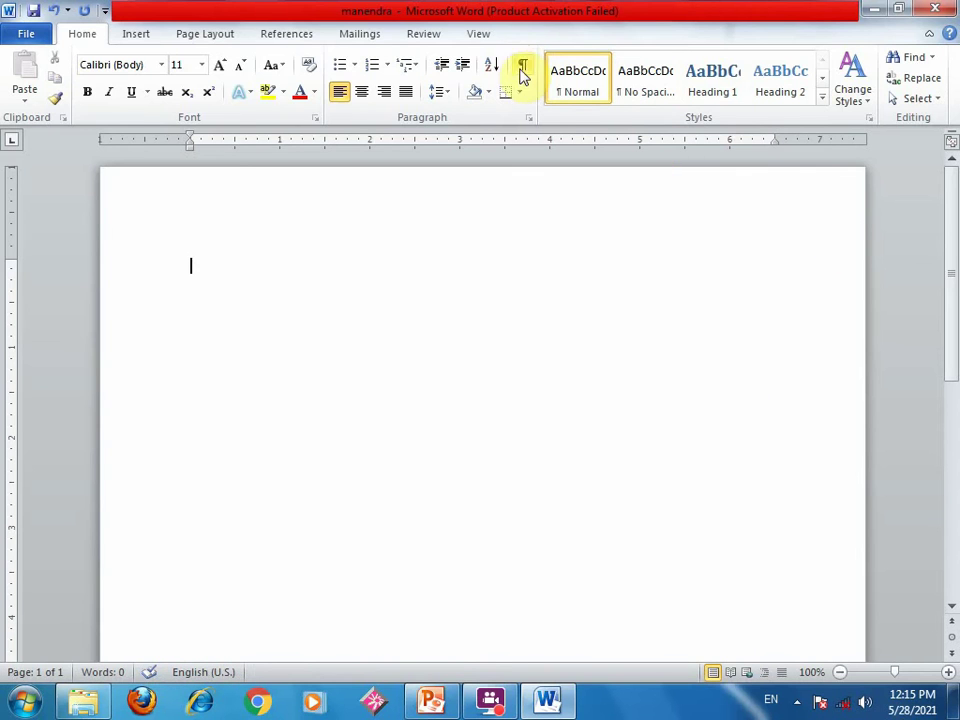
- Insert a new Microsoft Excel Worksheet object from the Object dialog's Create New list
click(139, 30)
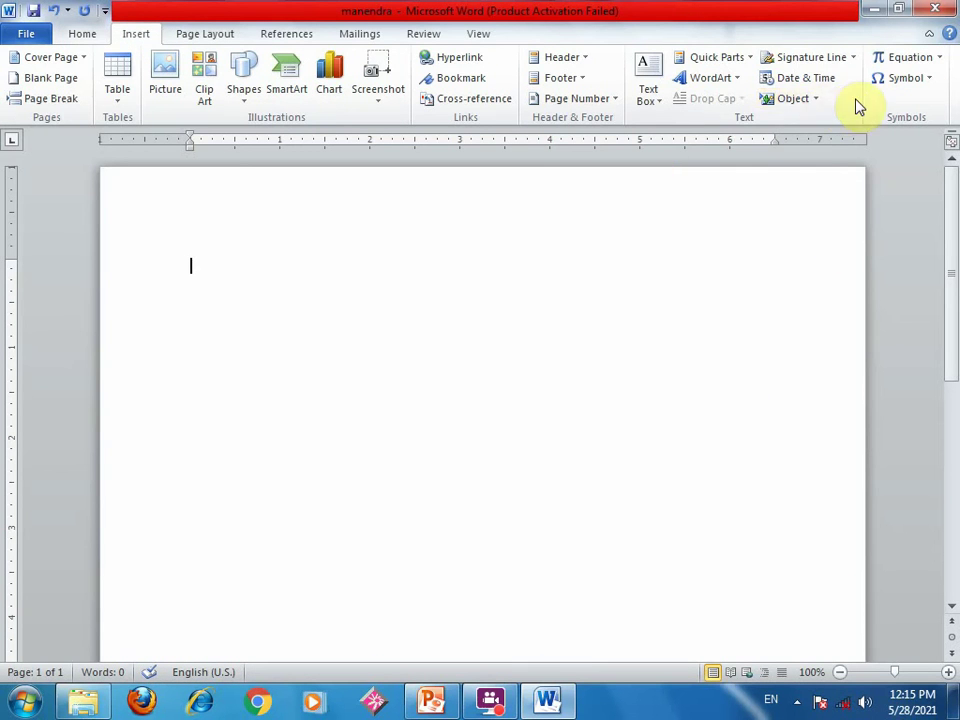
click(814, 100)
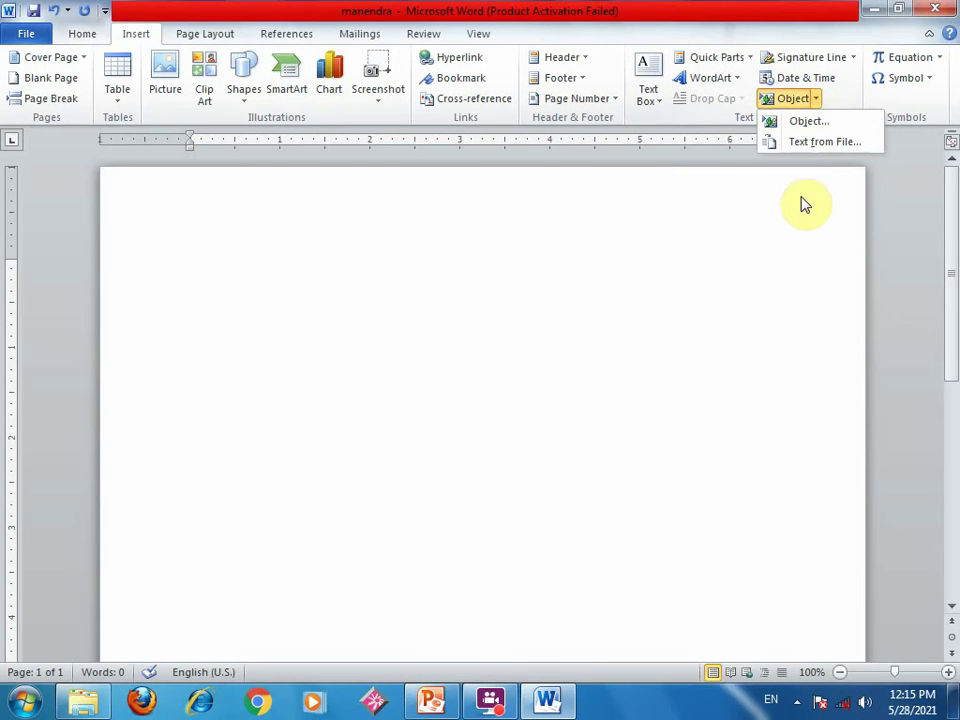
click(806, 124)
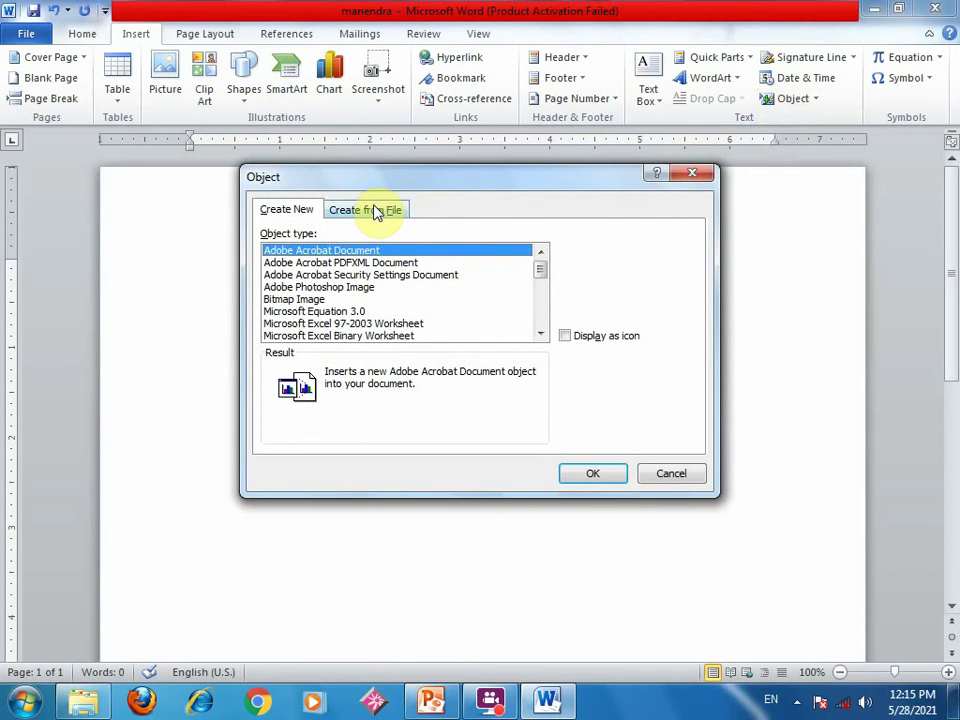
click(376, 210)
click(298, 210)
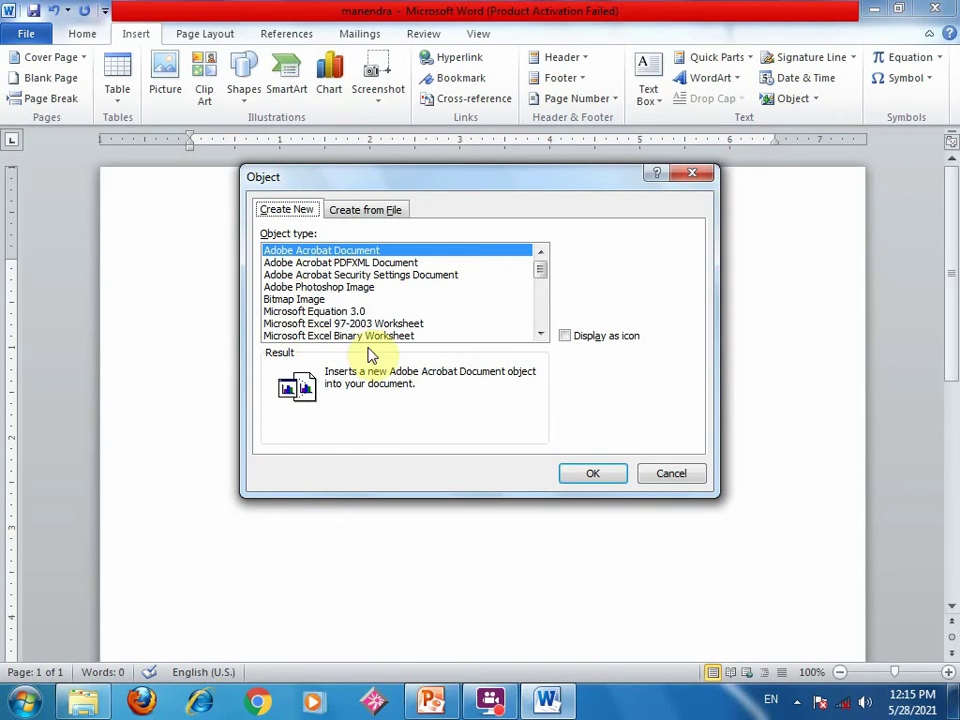
click(539, 336)
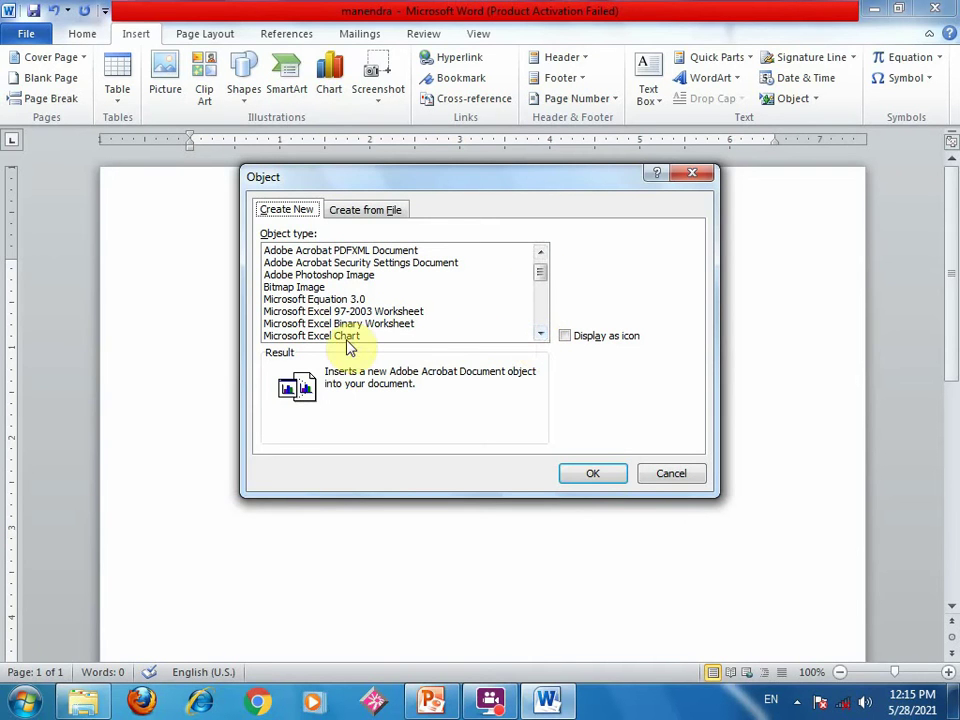
click(372, 312)
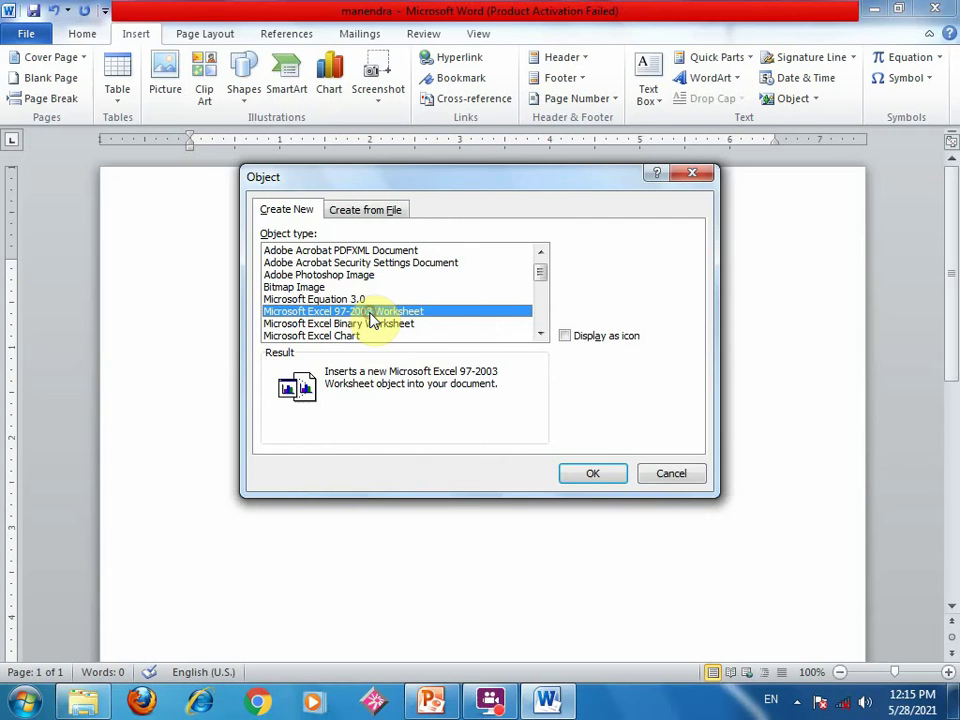
click(540, 335)
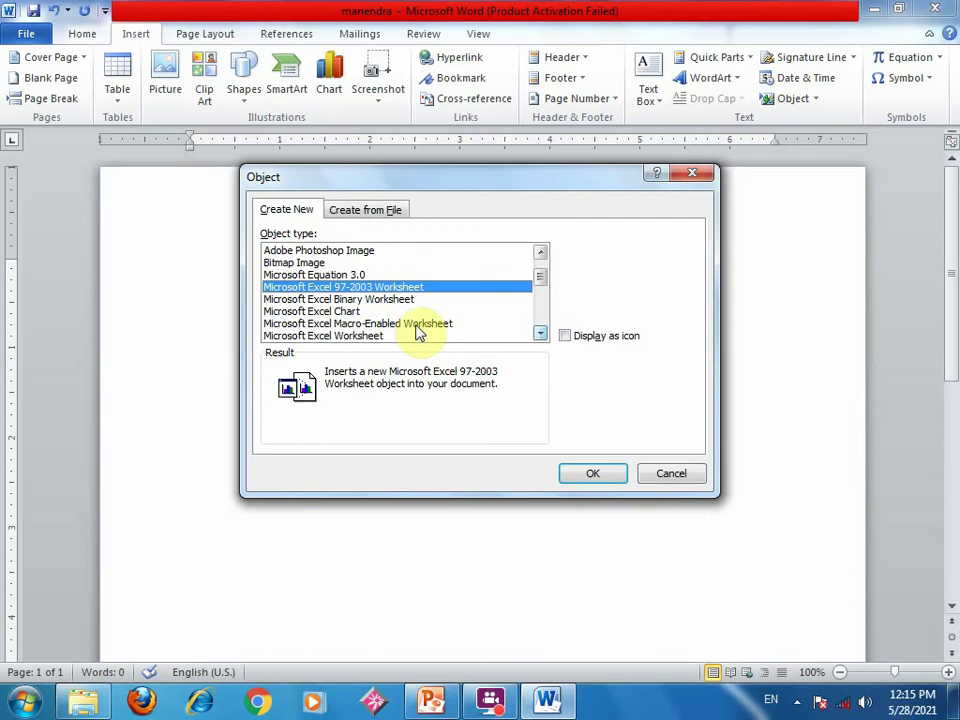
click(346, 337)
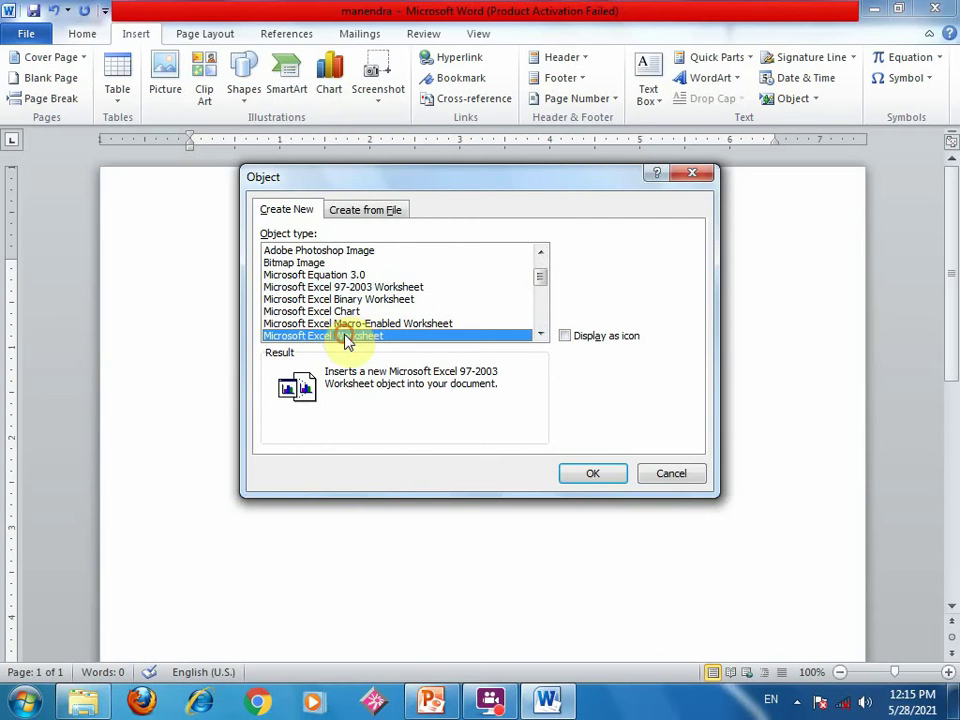
click(597, 474)
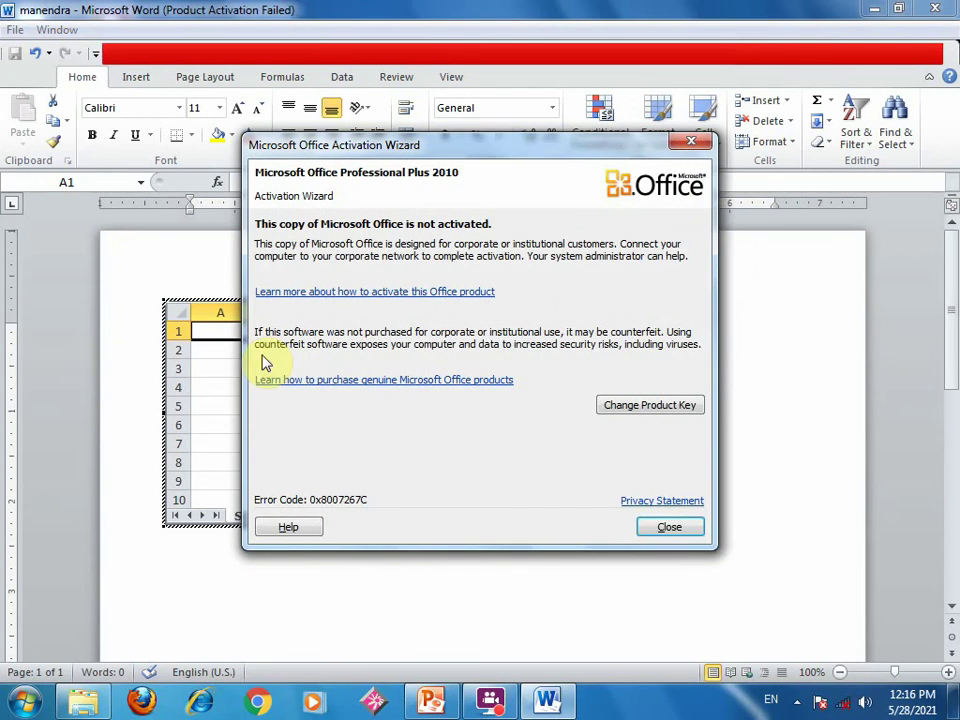
- Enter 584 in B2, 55 in B3 and 44 in D3, then click back onto the page
click(669, 527)
click(295, 356)
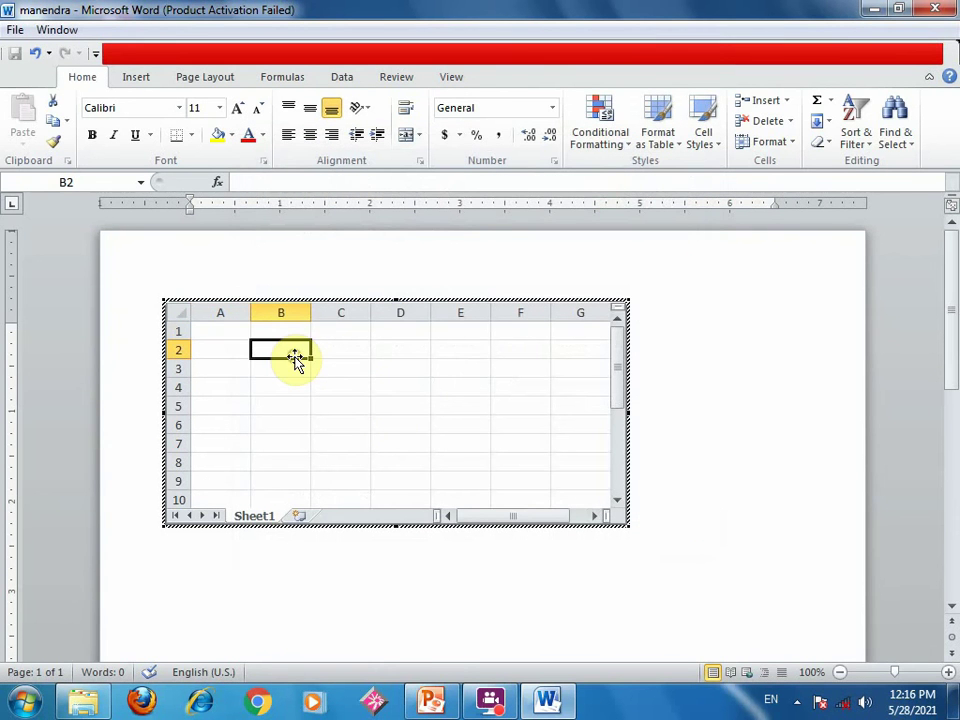
text(584)
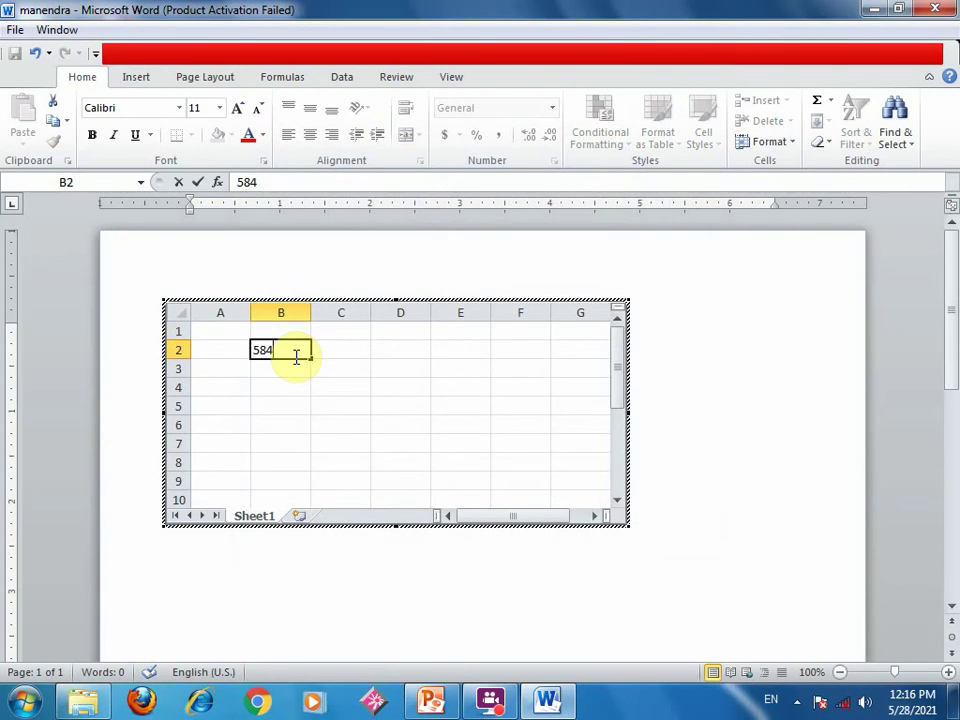
key(Return)
text(55)
key(Return)
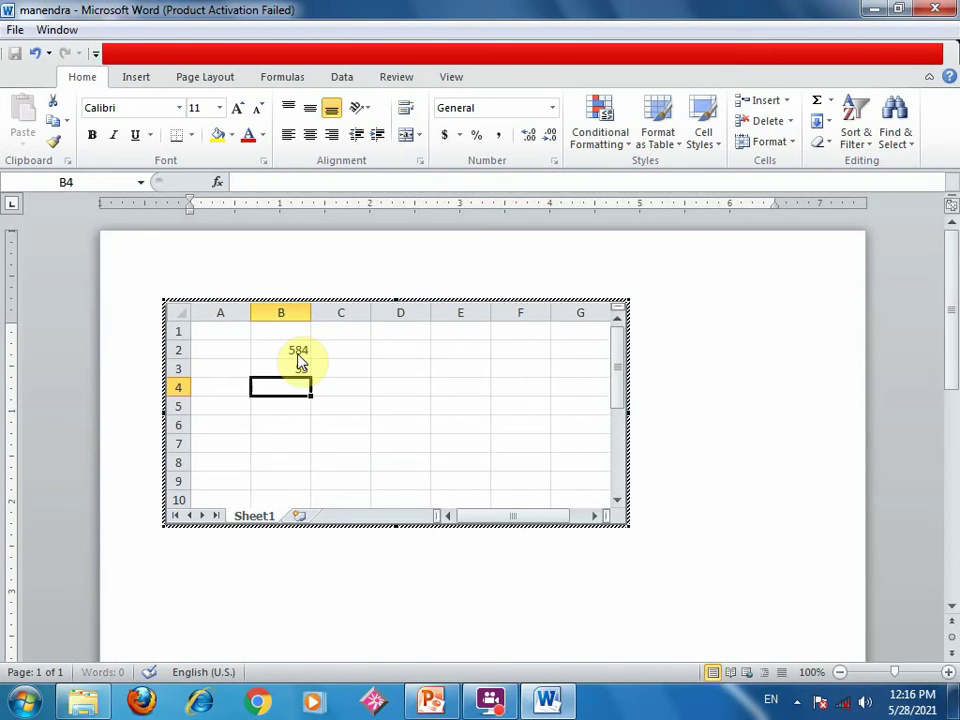
click(411, 375)
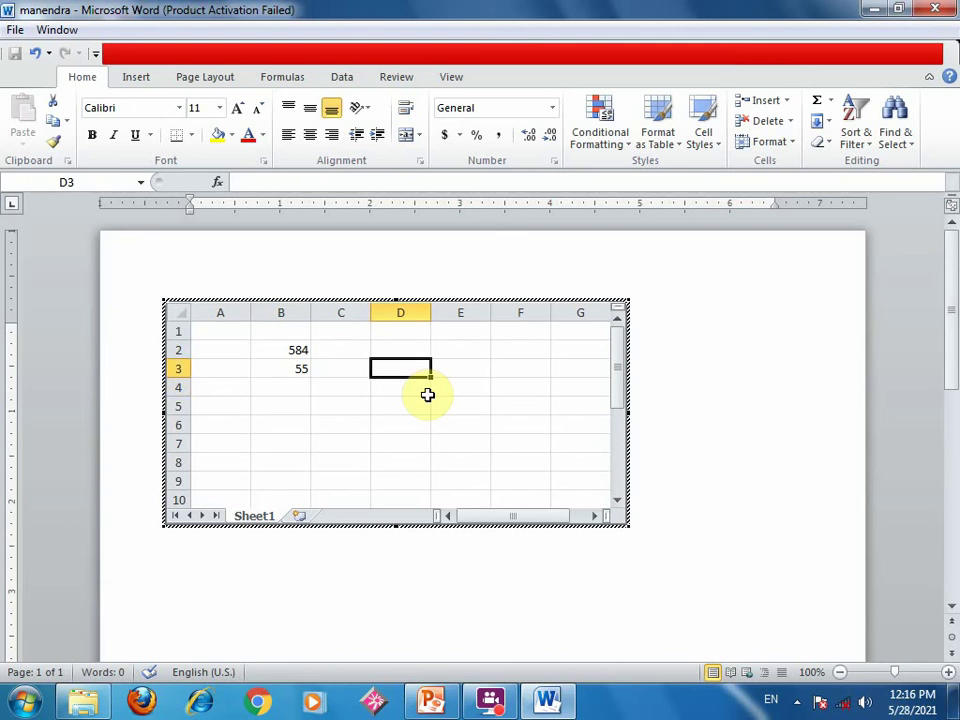
text(44)
key(Return)
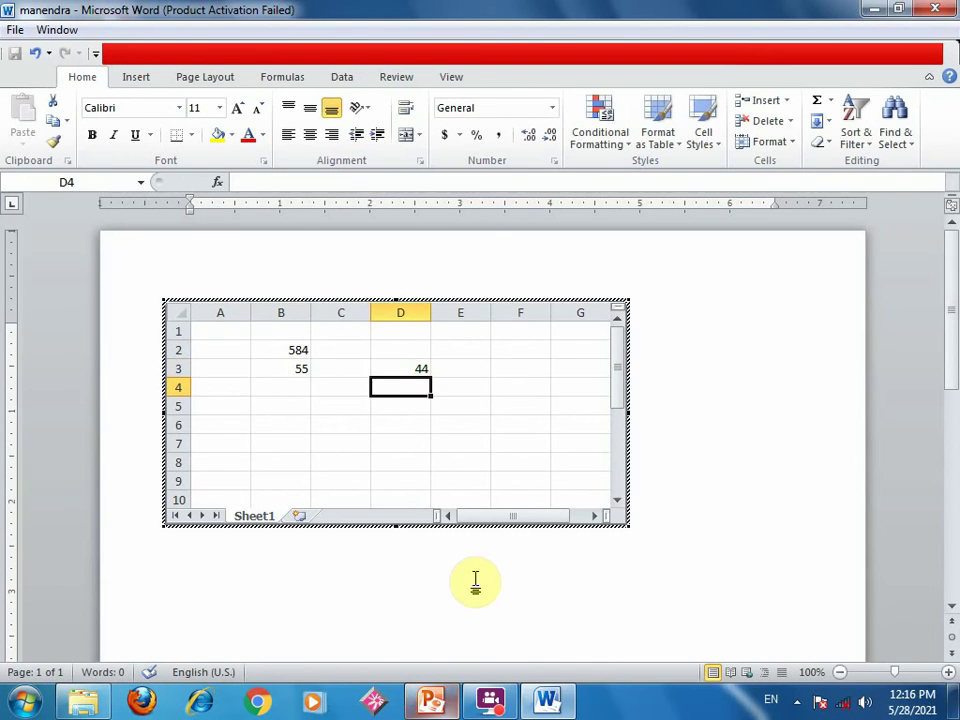
click(476, 580)
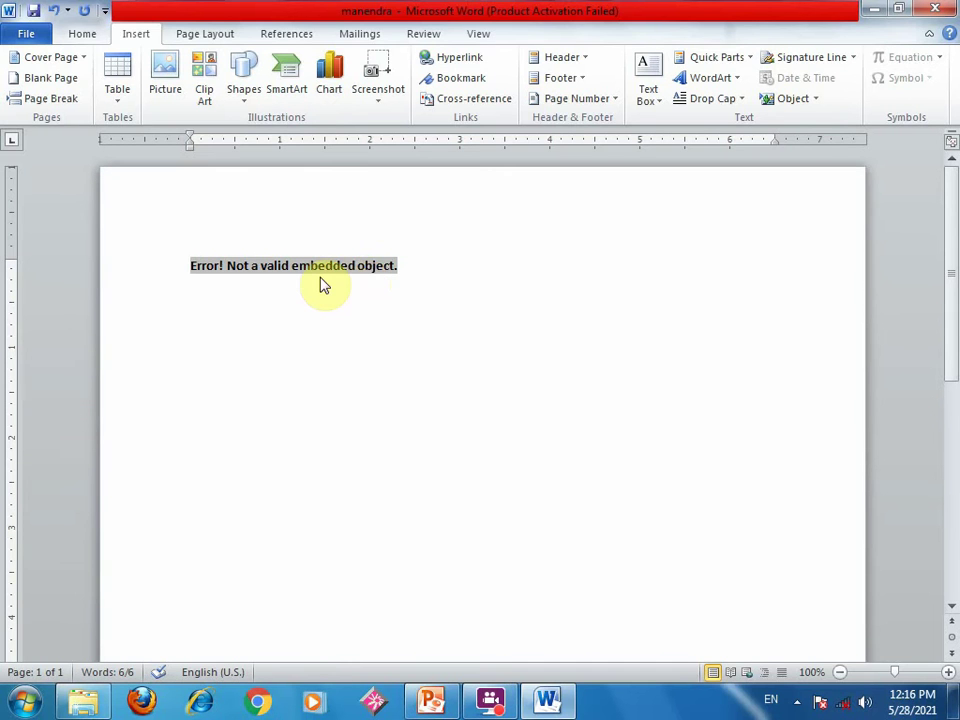
- Delete the error text and start inserting an object from an existing file
key(Delete)
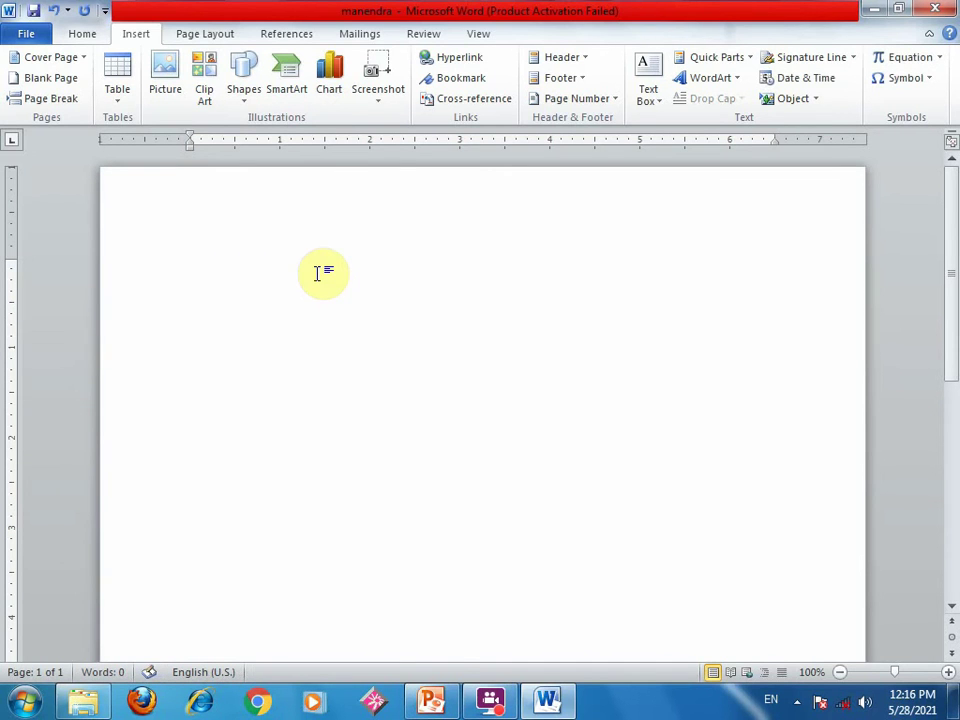
click(814, 100)
click(816, 122)
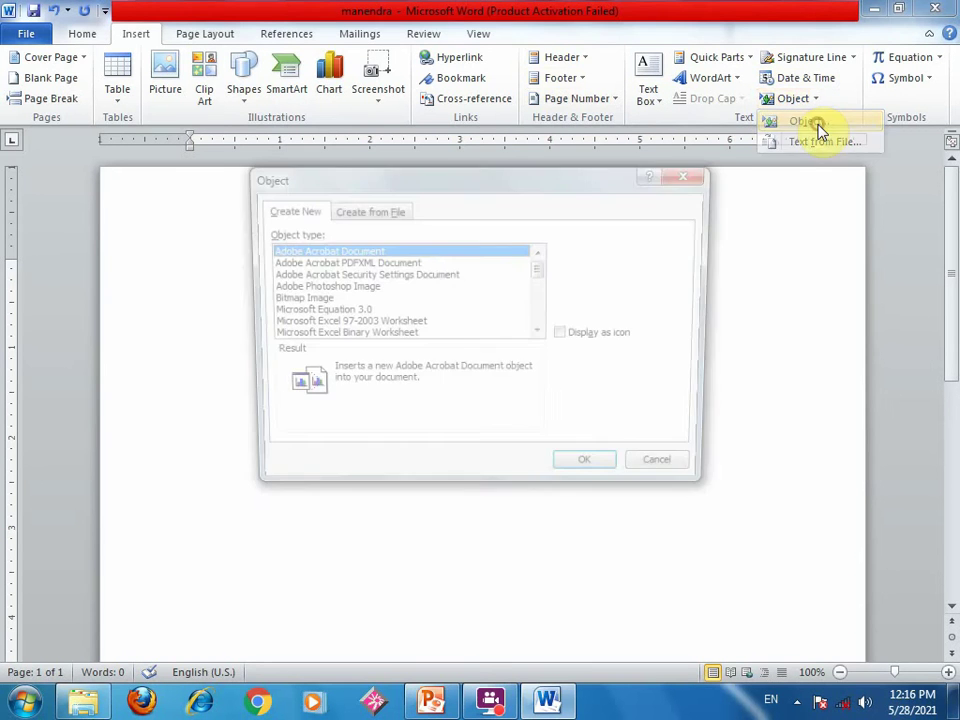
click(380, 209)
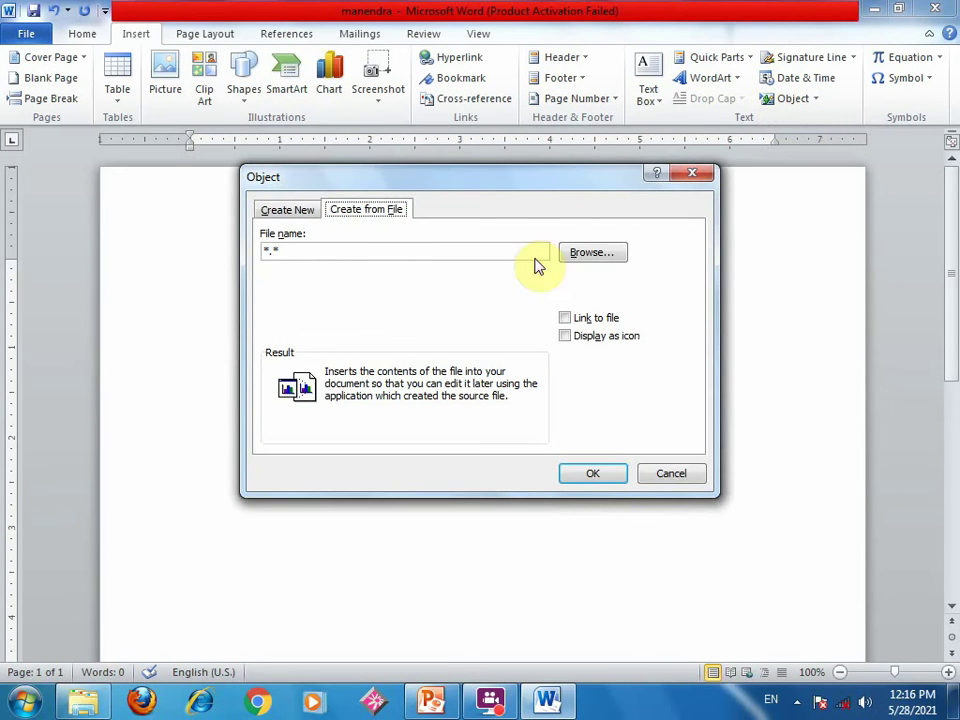
- Choose C:\manendra\demo.xlsx as the source file and enable Link to file
click(590, 254)
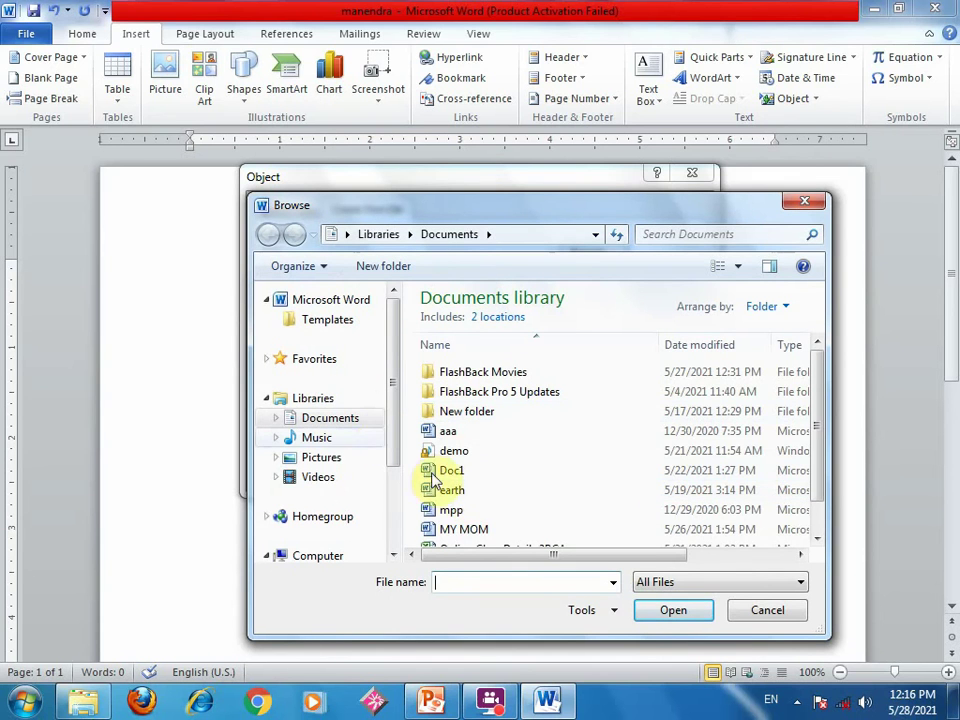
click(358, 556)
double_click(508, 350)
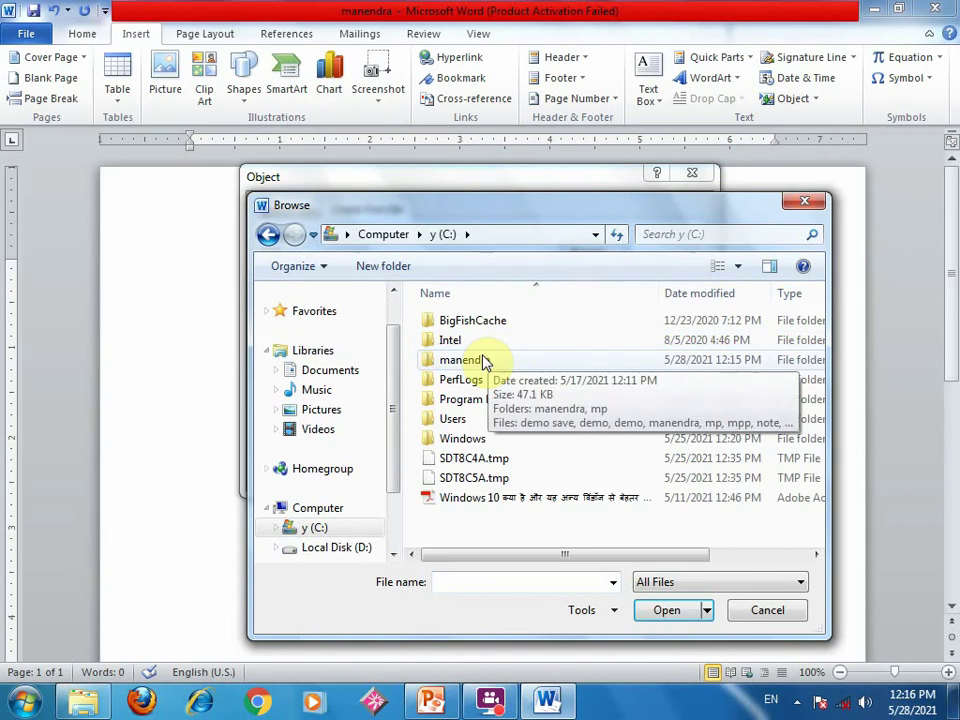
double_click(484, 362)
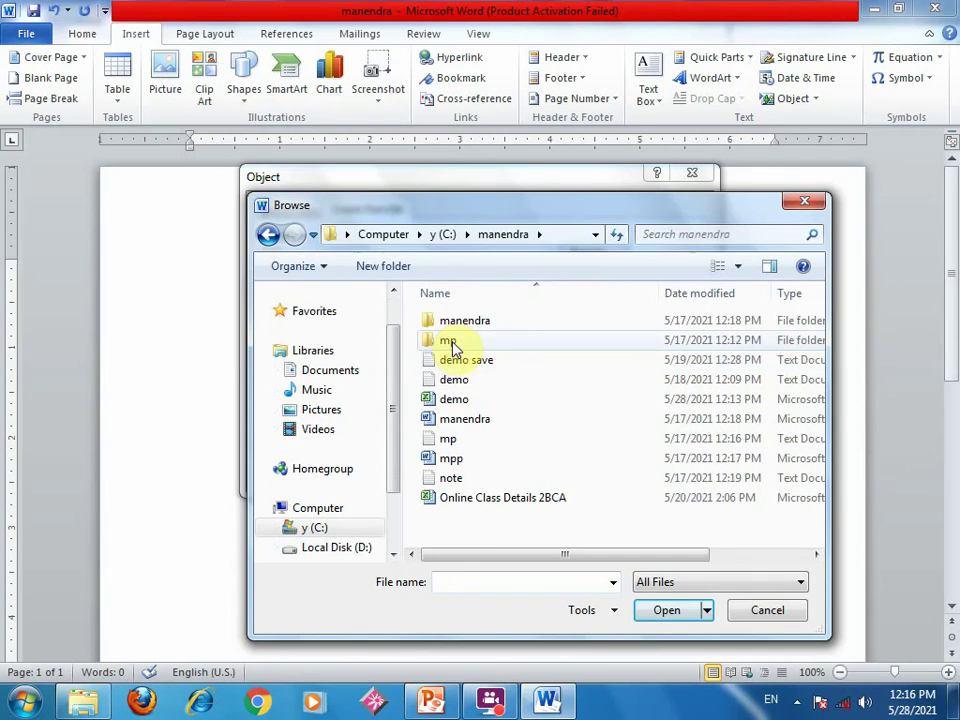
click(454, 402)
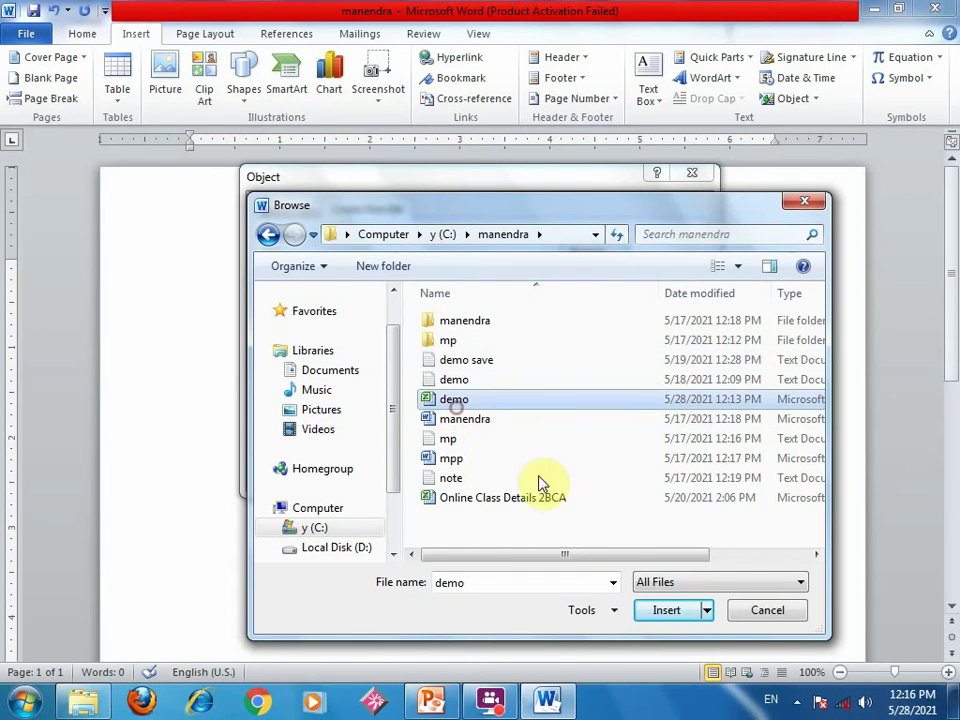
click(664, 610)
click(575, 321)
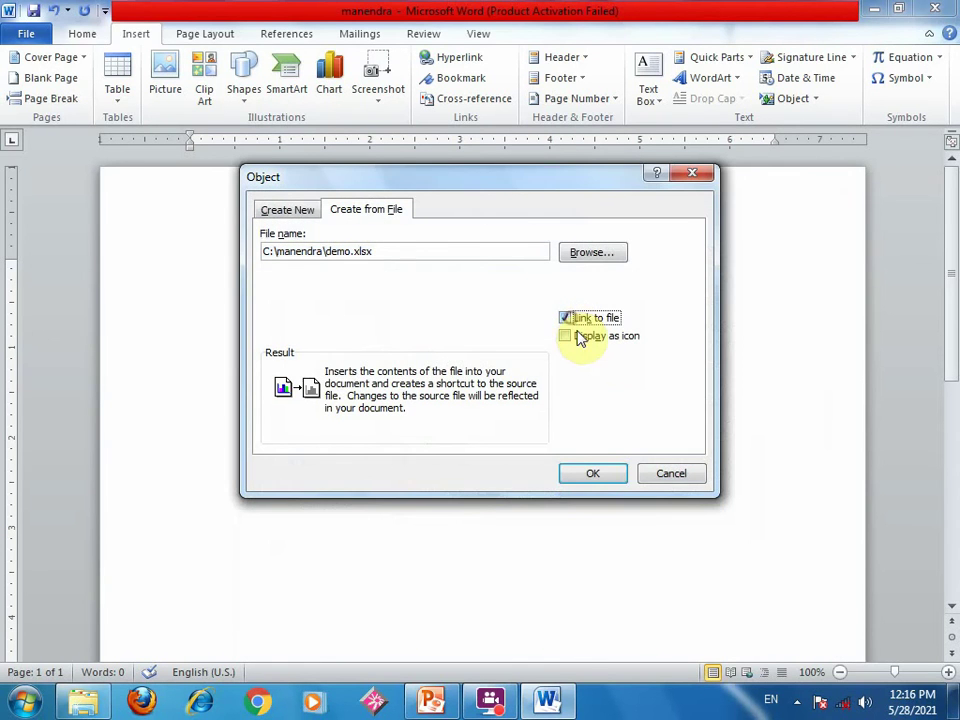
- Insert the linked demo worksheet object and undo the text accidentally typed over it
click(582, 473)
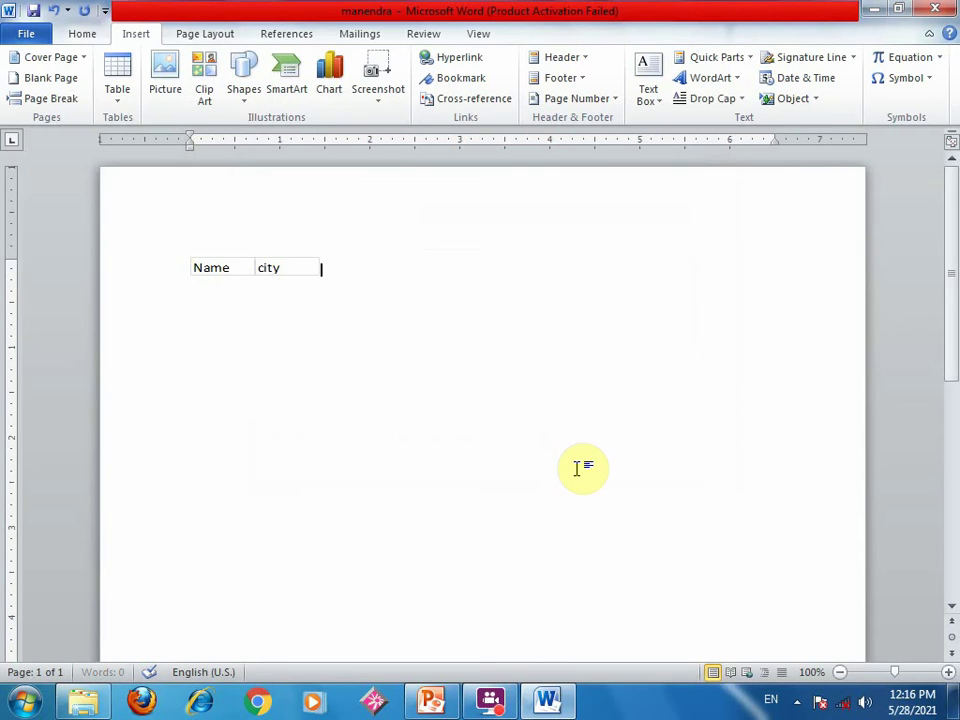
click(308, 269)
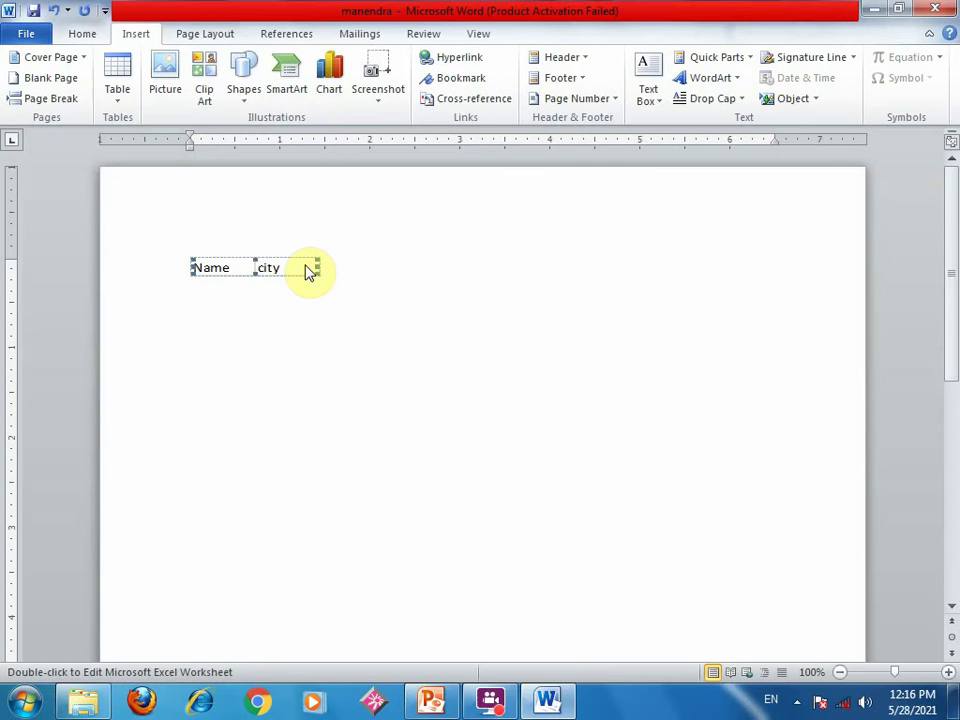
text(hj)
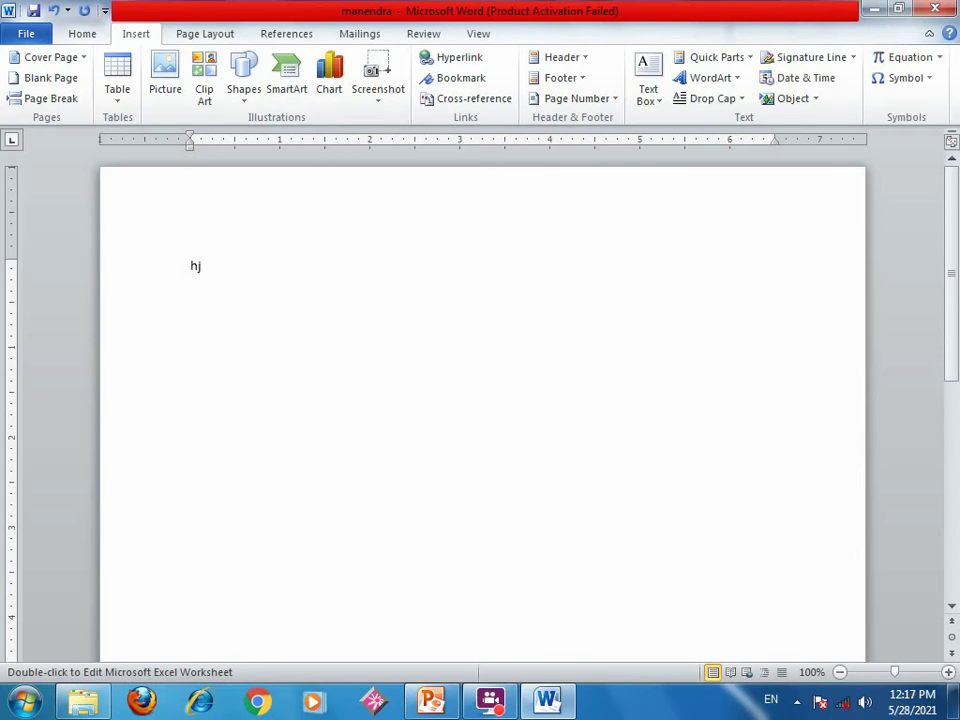
key(ctrl+z)
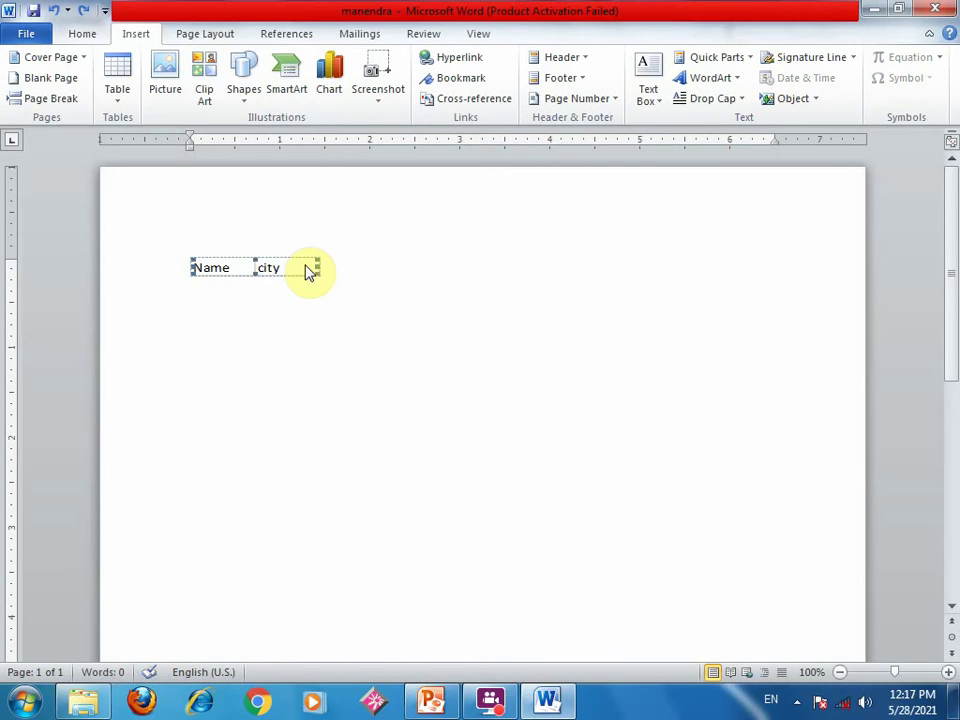
- Open the linked Name/city object for editing in Excel
click(356, 356)
click(276, 272)
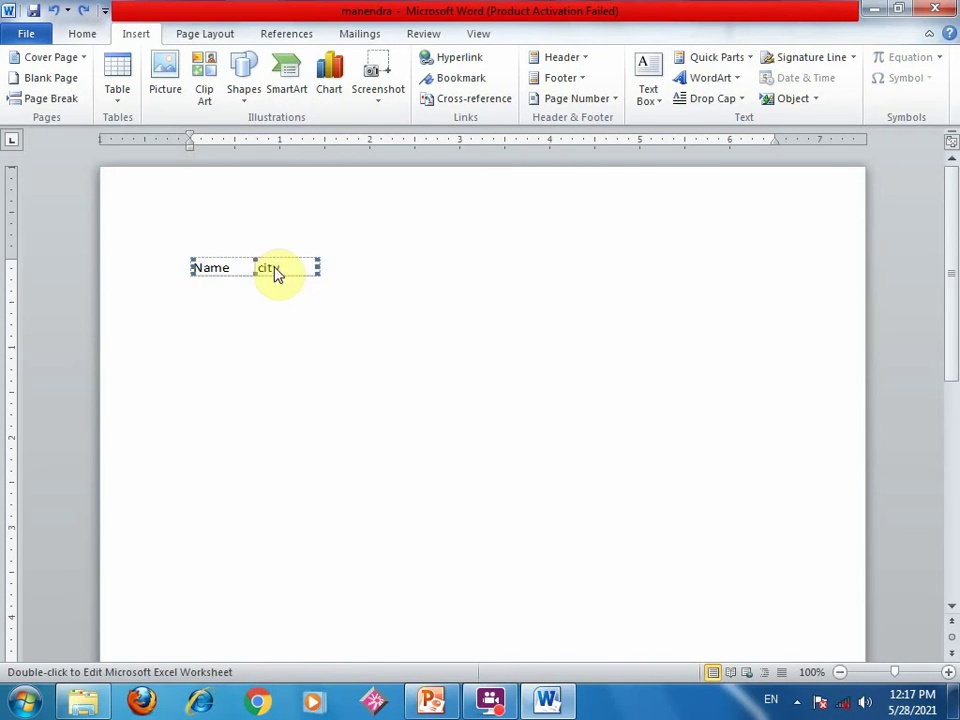
double_click(273, 268)
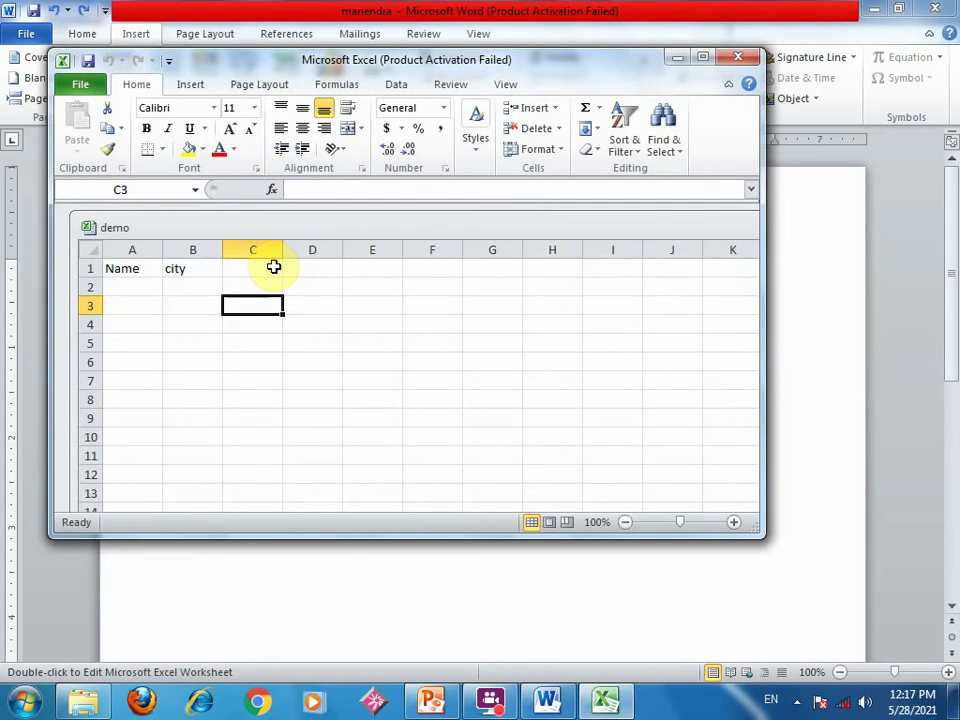
- Enter ram in cell A2 and satna in cell B2
click(131, 289)
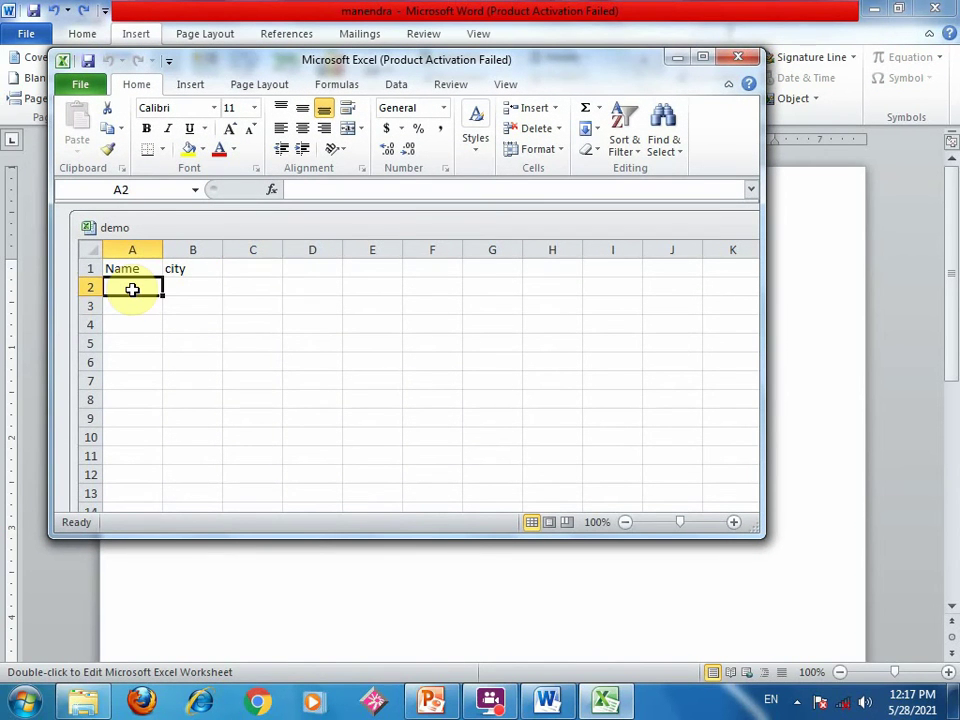
text(ram)
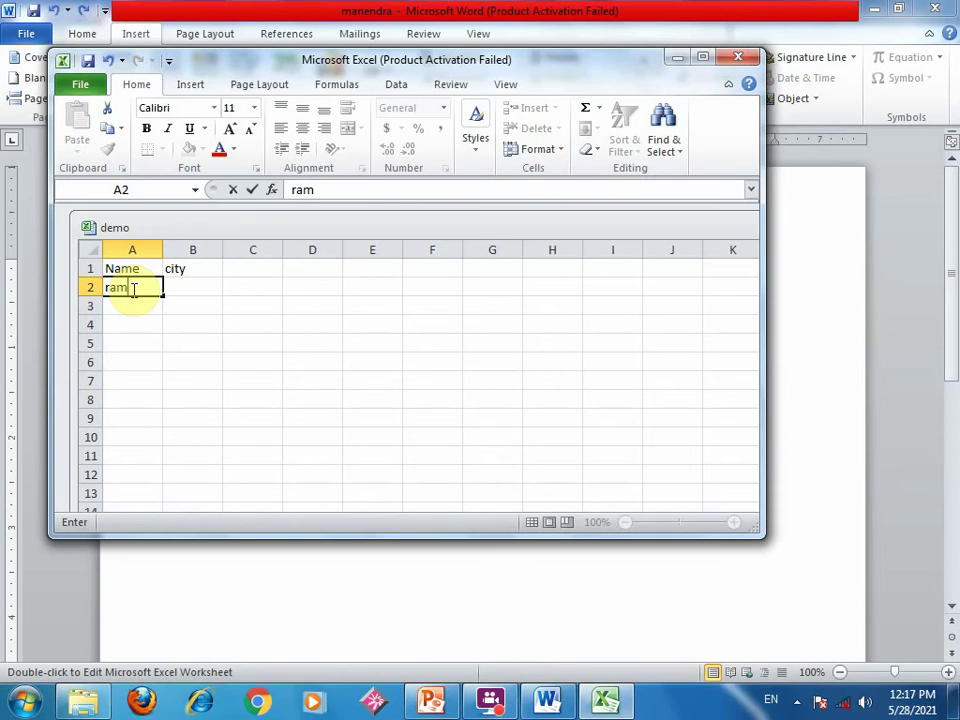
key(Tab)
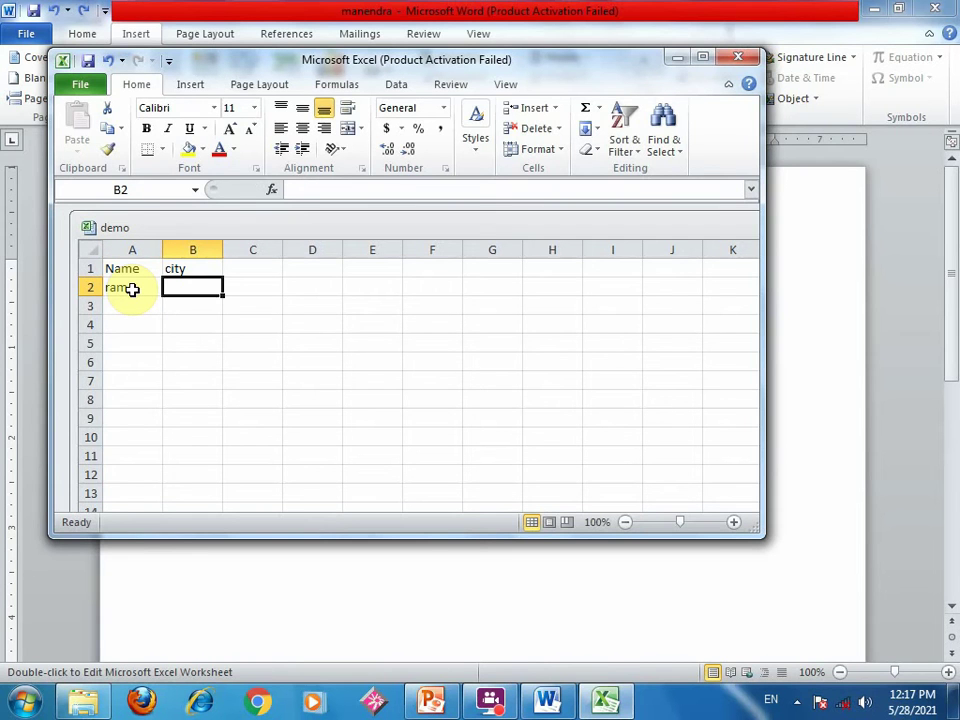
text(satna)
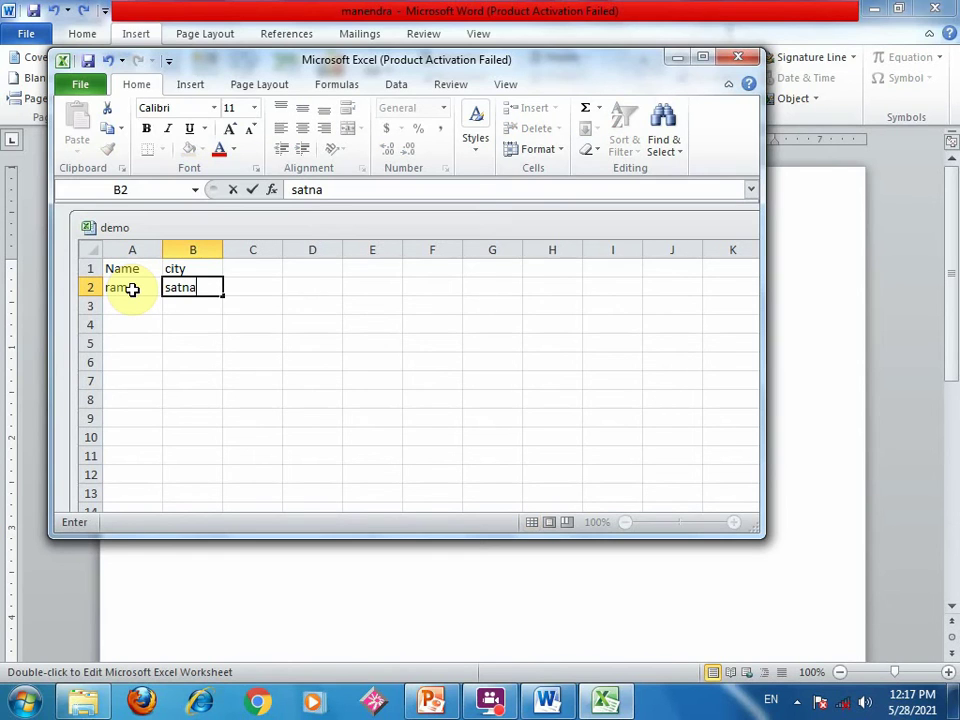
- Close Excel saving the workbook changes, then reopen and close the Name/city object
click(737, 57)
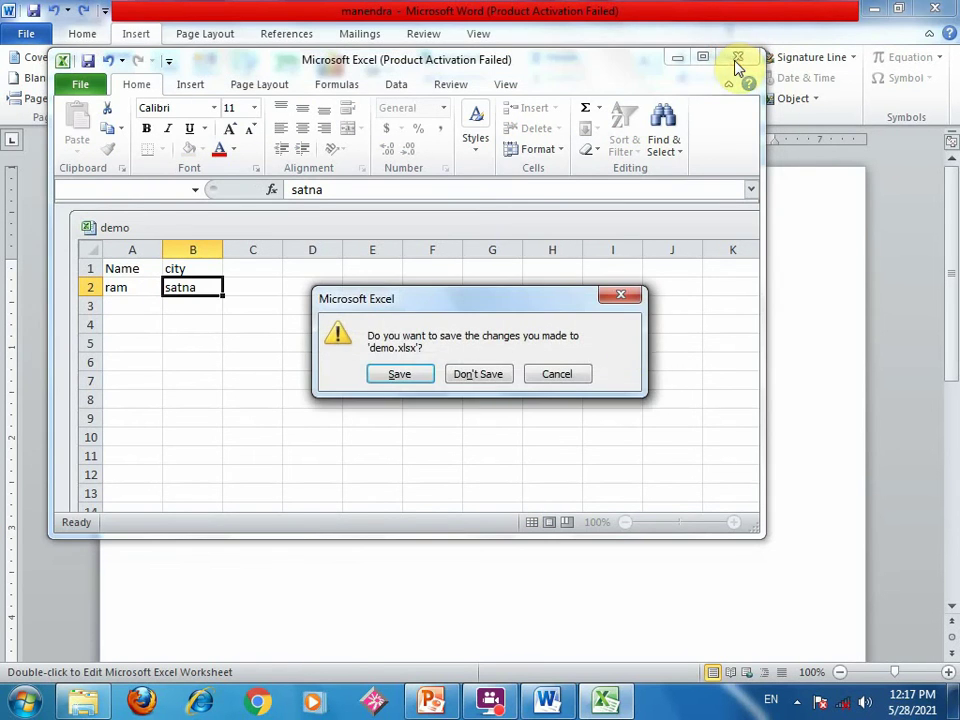
click(414, 376)
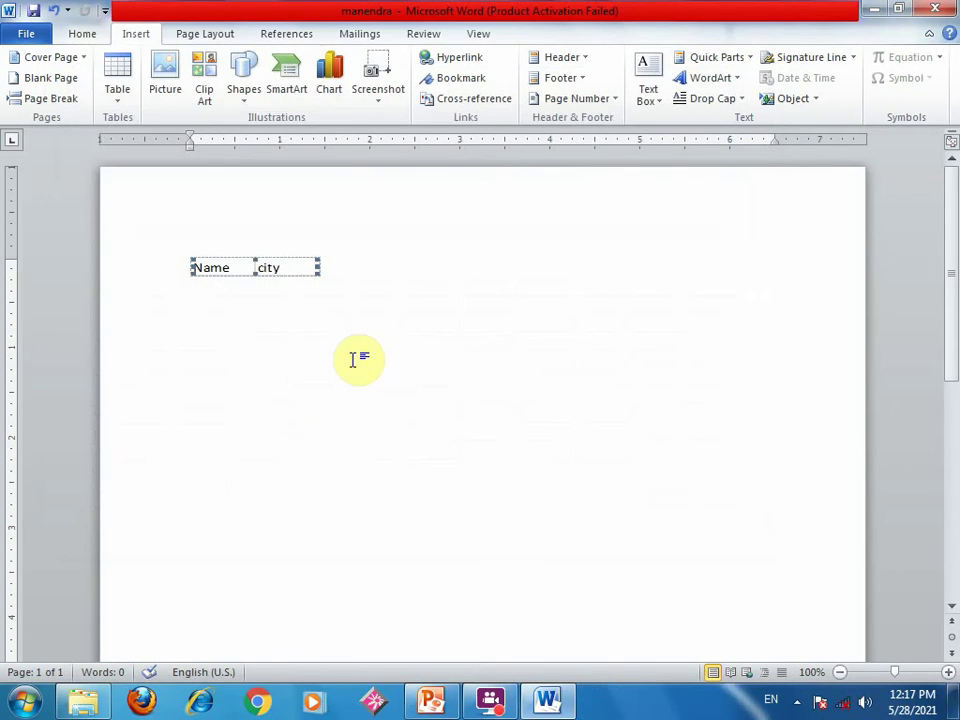
click(233, 265)
double_click(233, 265)
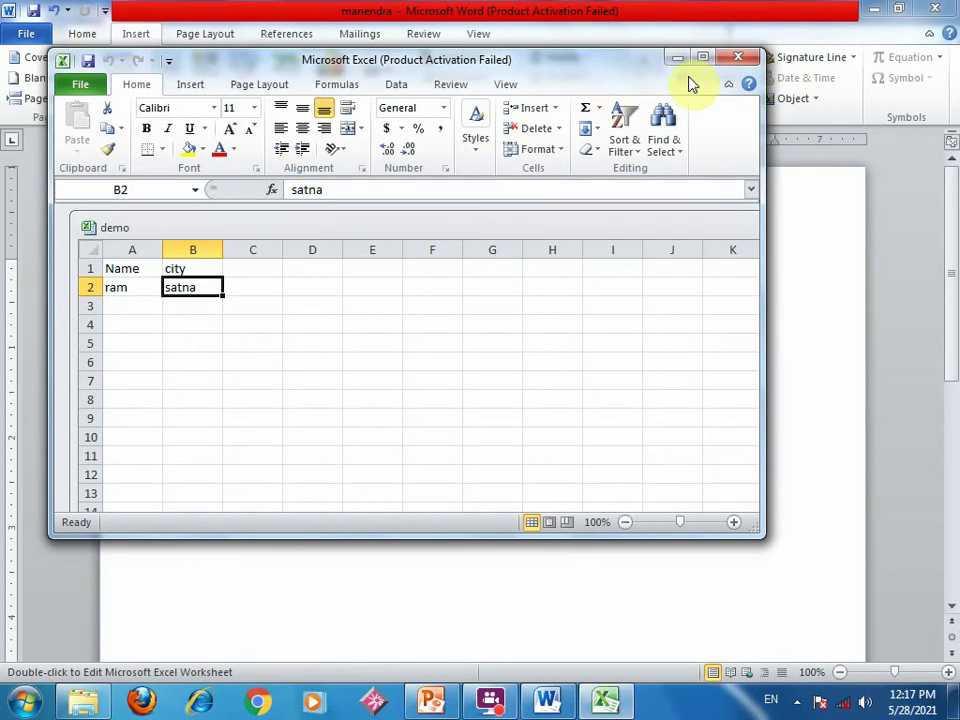
click(726, 57)
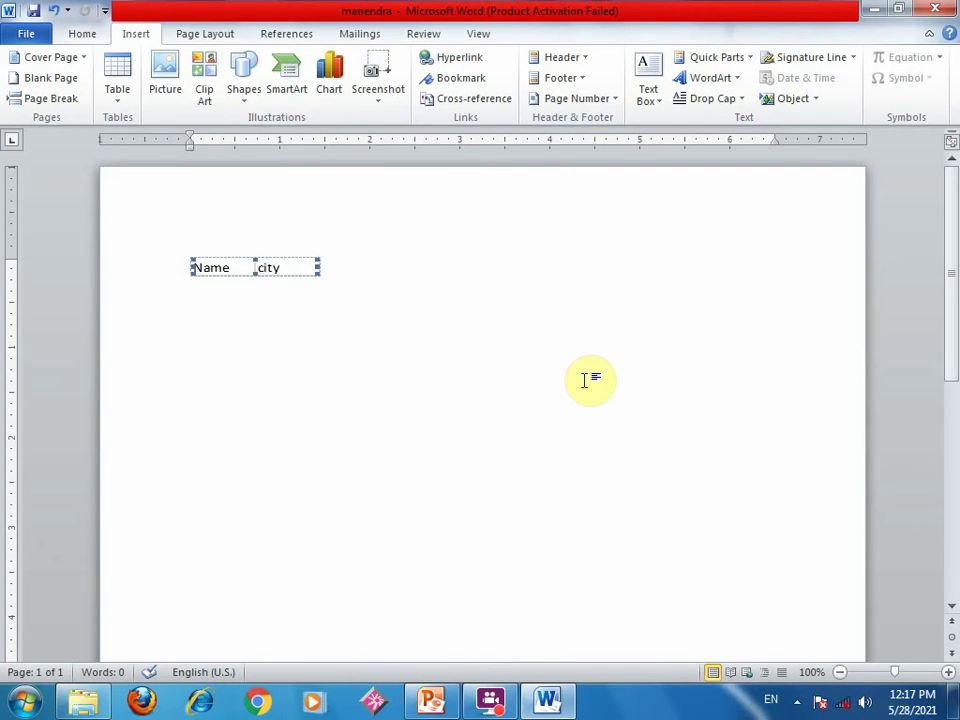
- Insert a new Adobe Photoshop Image object and dismiss Photoshop's scratch disk warning
click(388, 386)
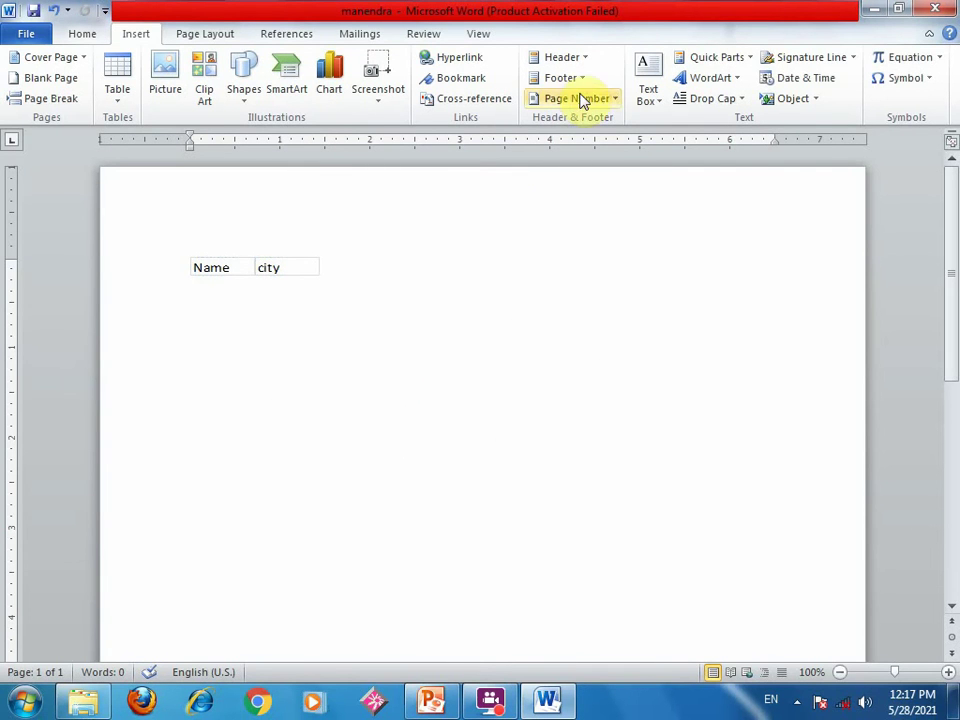
click(814, 99)
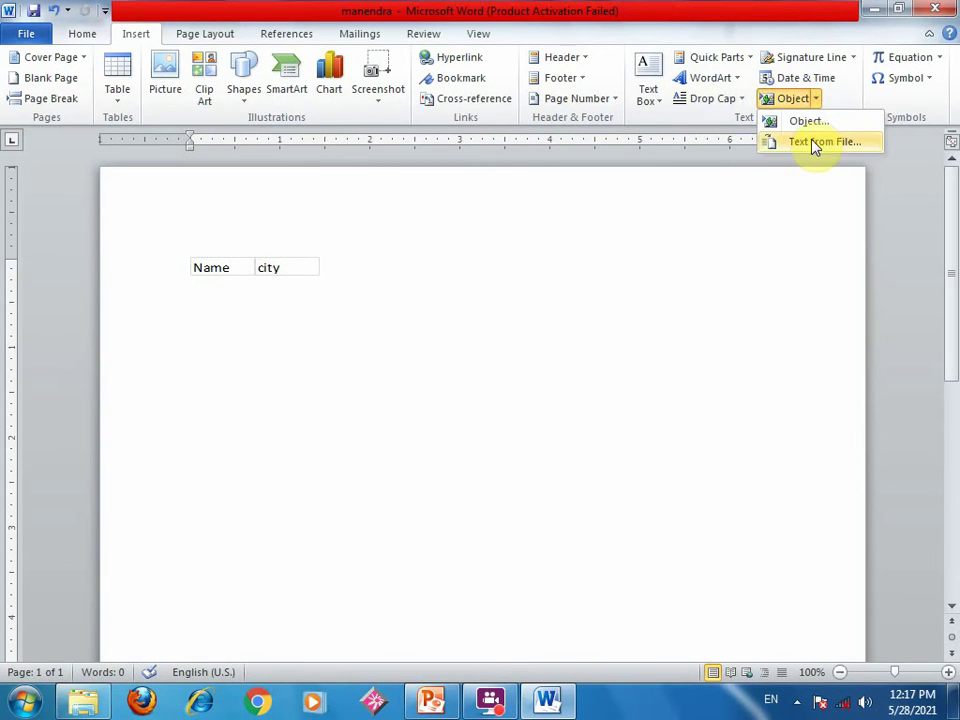
click(810, 124)
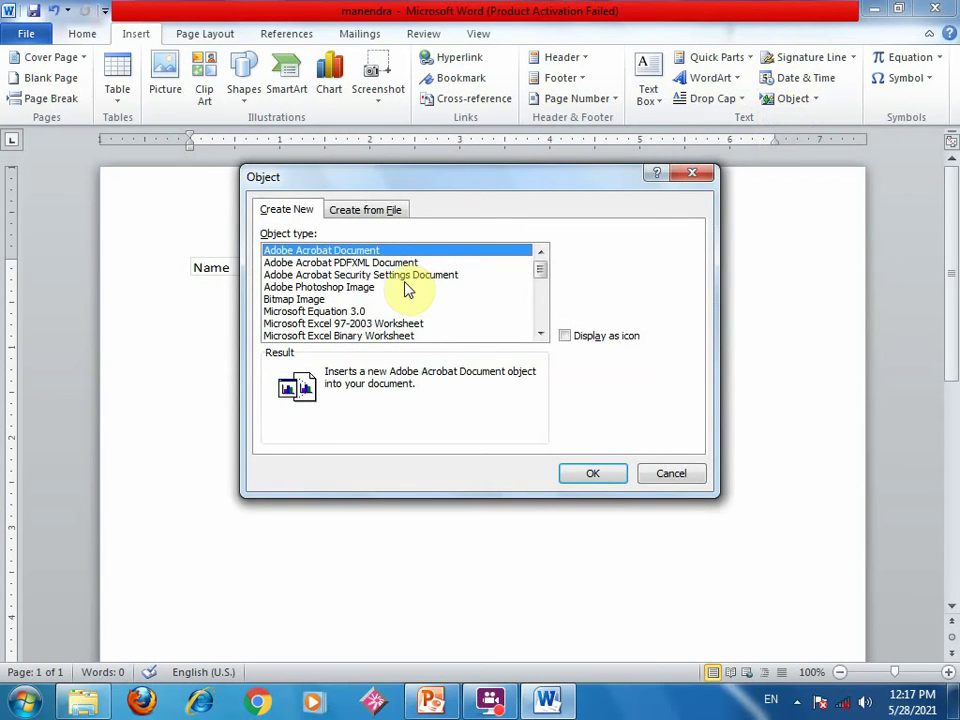
click(352, 288)
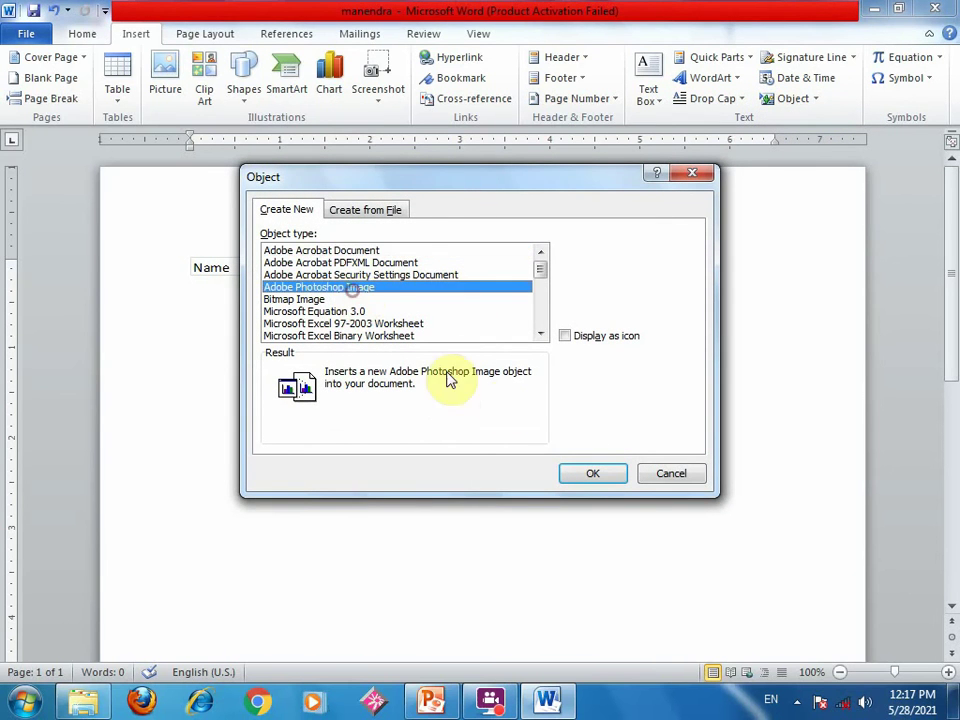
click(590, 474)
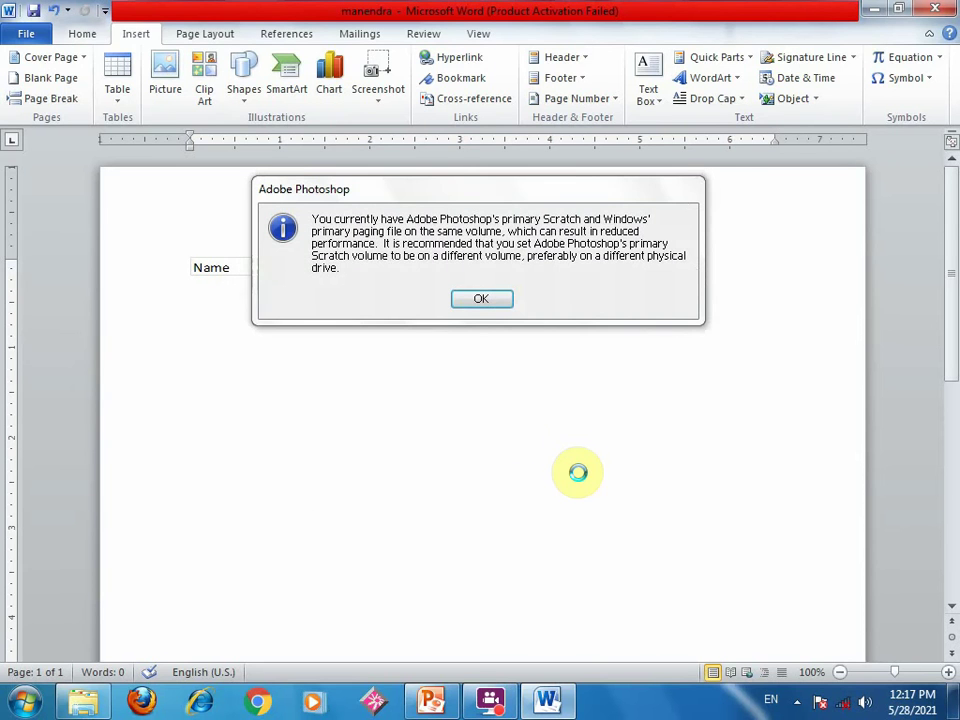
click(478, 300)
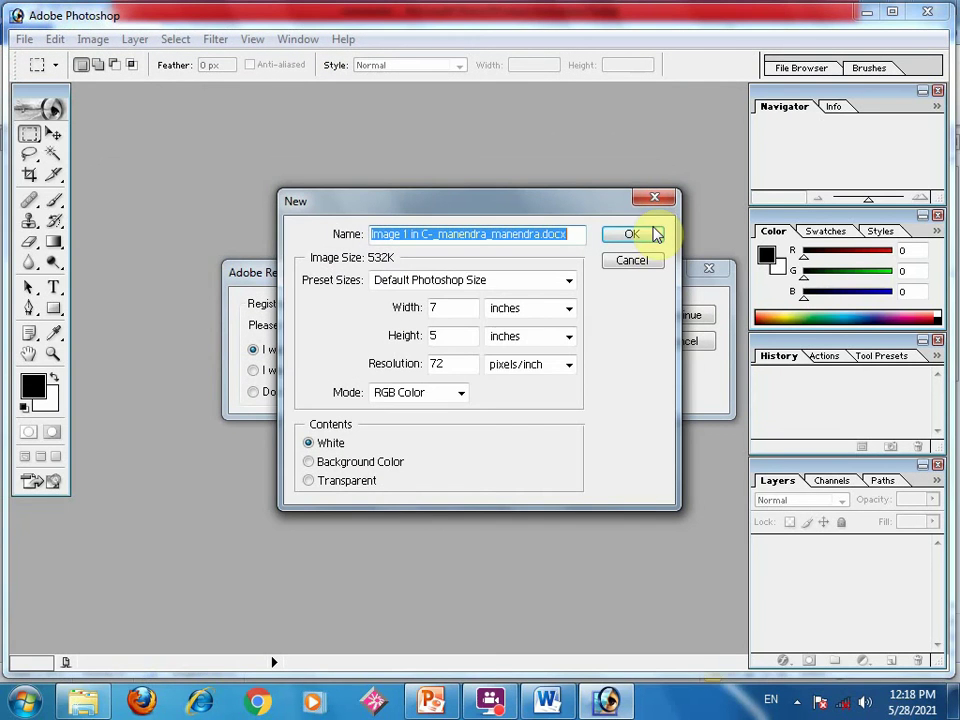
- Create the default 7×5 inch image with Web Graphics Defaults colours and draw a rectangular selection
click(655, 233)
click(712, 271)
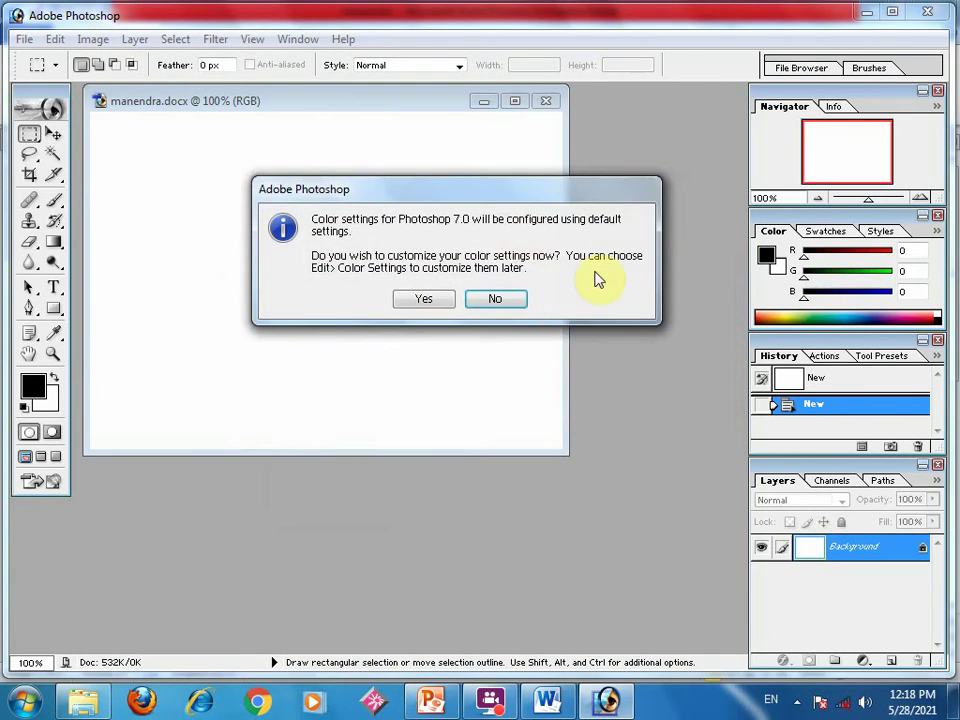
click(410, 299)
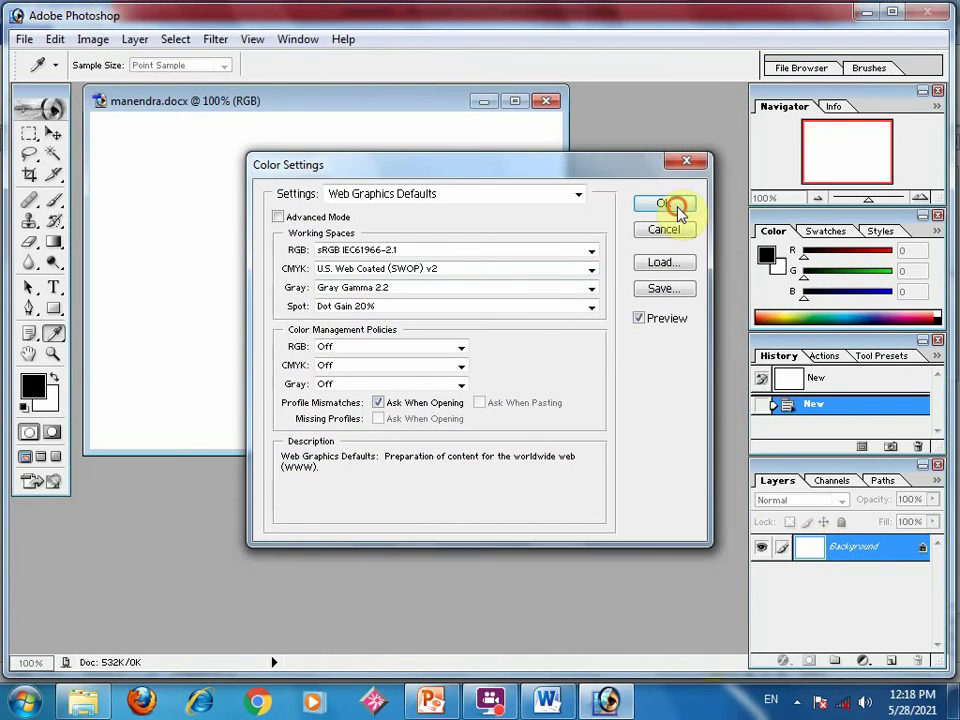
click(677, 210)
key(m)
drag(366, 221, 205, 323)
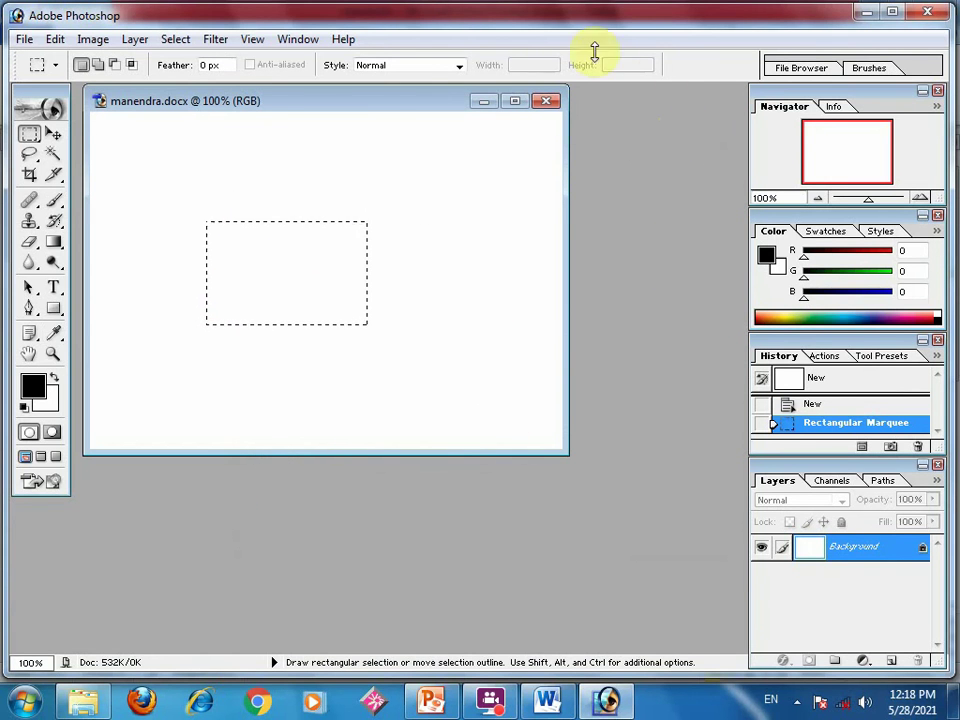
- Close Photoshop and save the changes to the manendra document
click(927, 12)
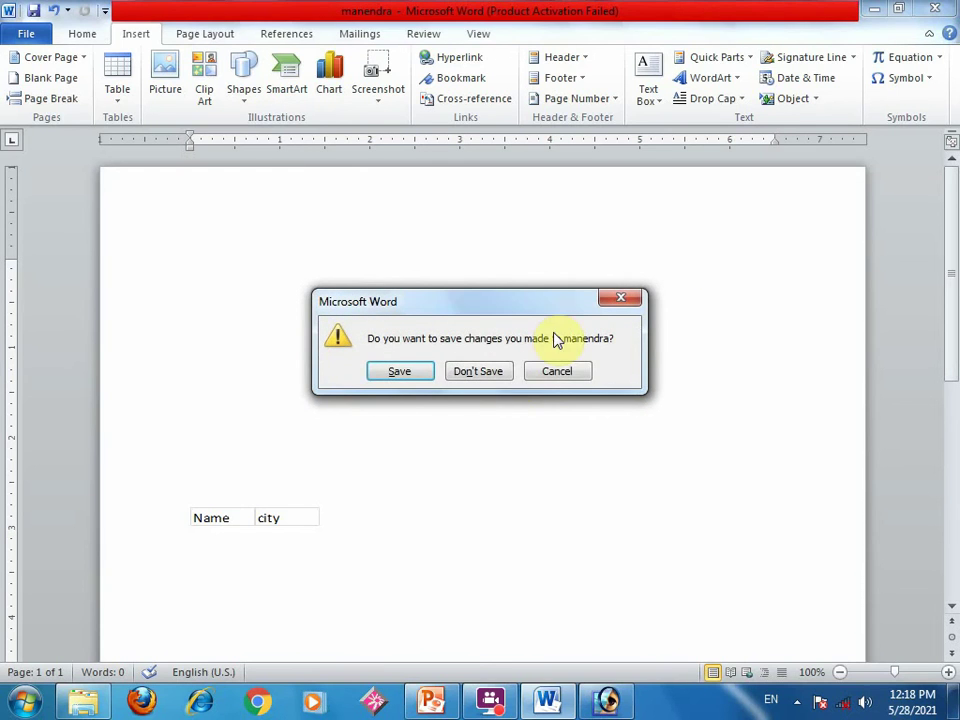
click(400, 372)
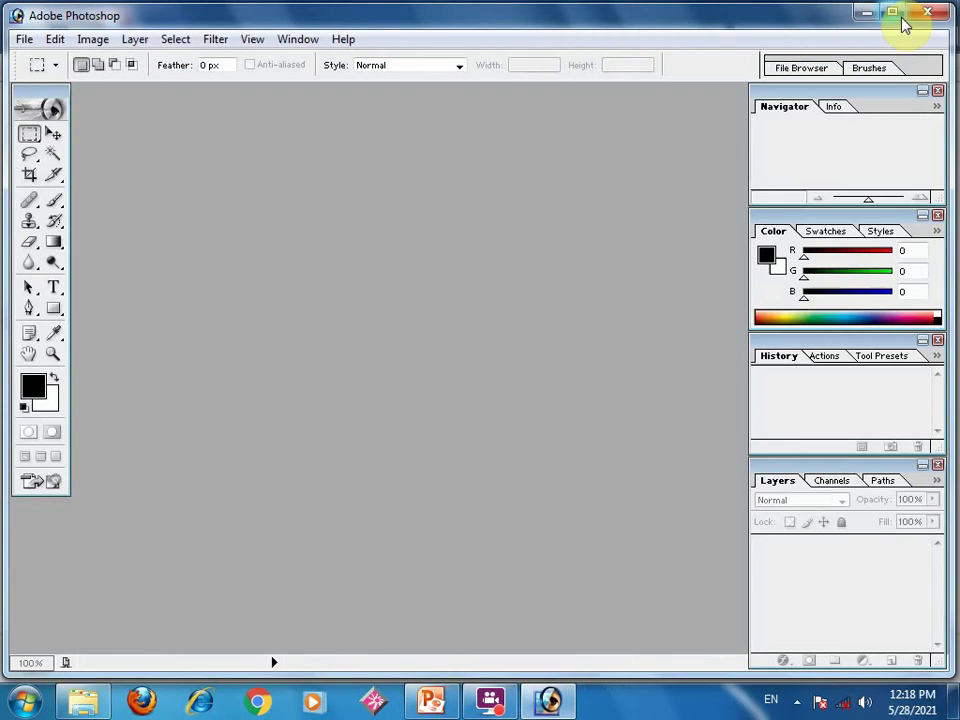
click(925, 12)
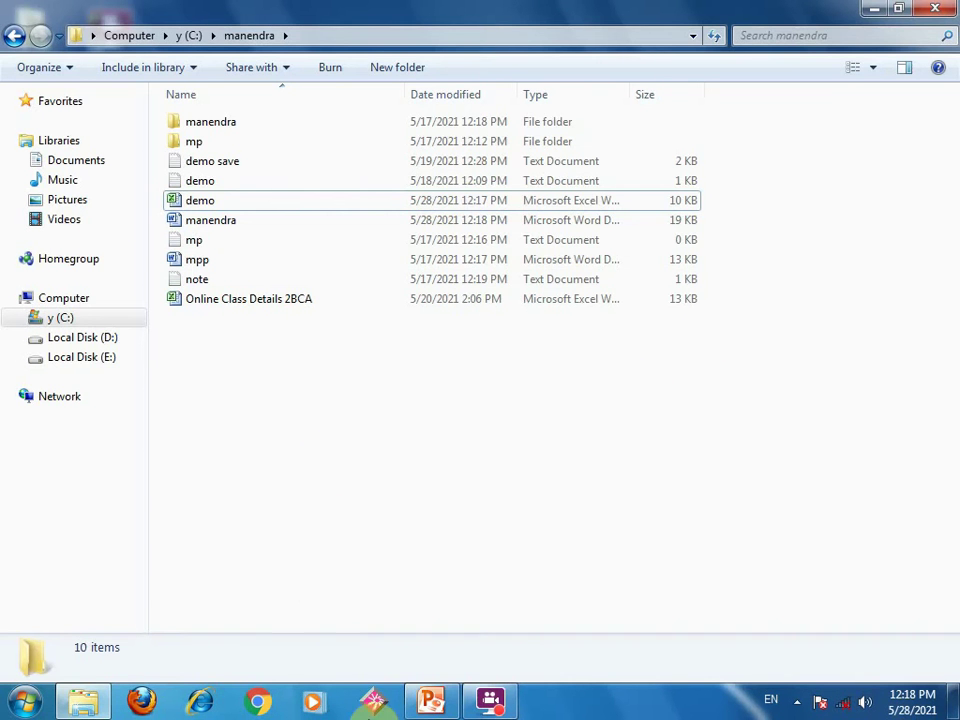
- Reopen the manendra Word document from the C:\manendra folder
double_click(223, 220)
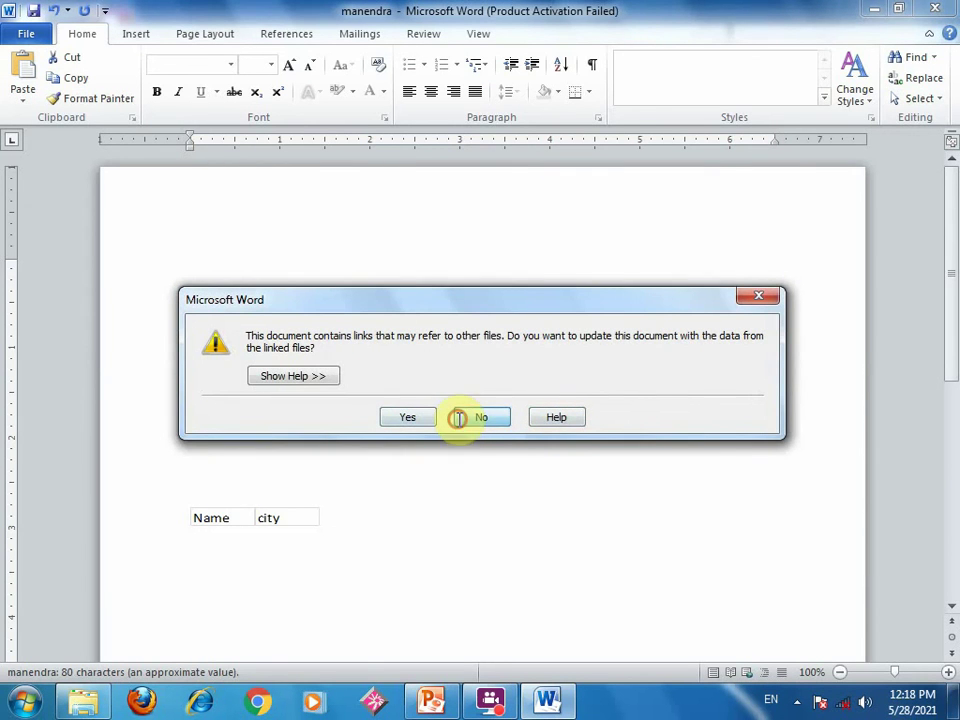
- Open manendra without updating links, then edit the embedded image in Photoshop, skipping registration
click(458, 418)
scroll(504, 504, down, 3)
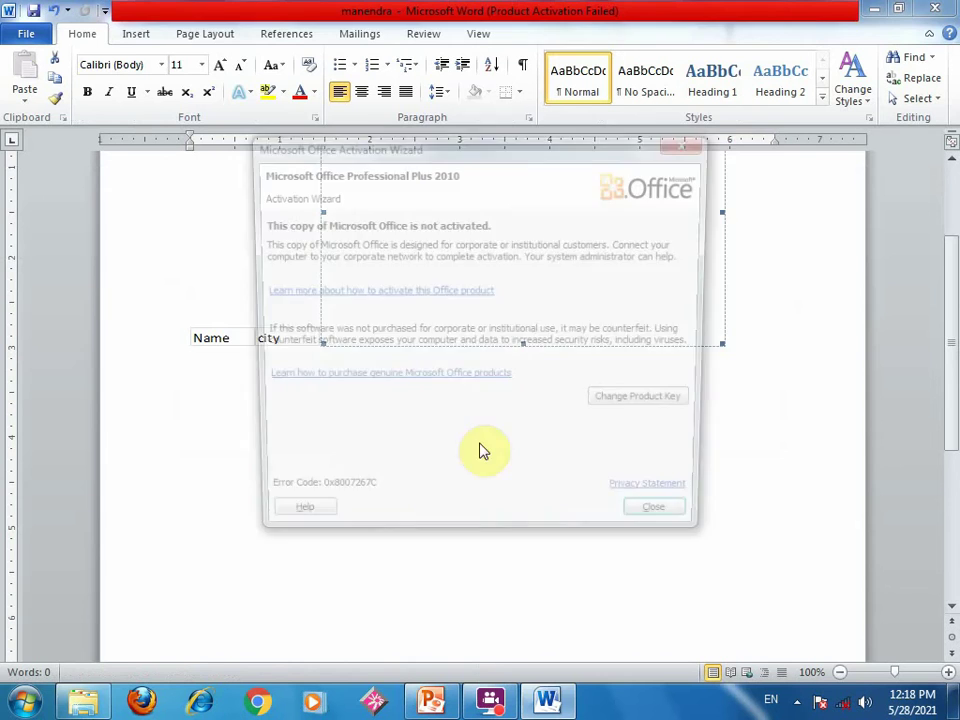
click(672, 525)
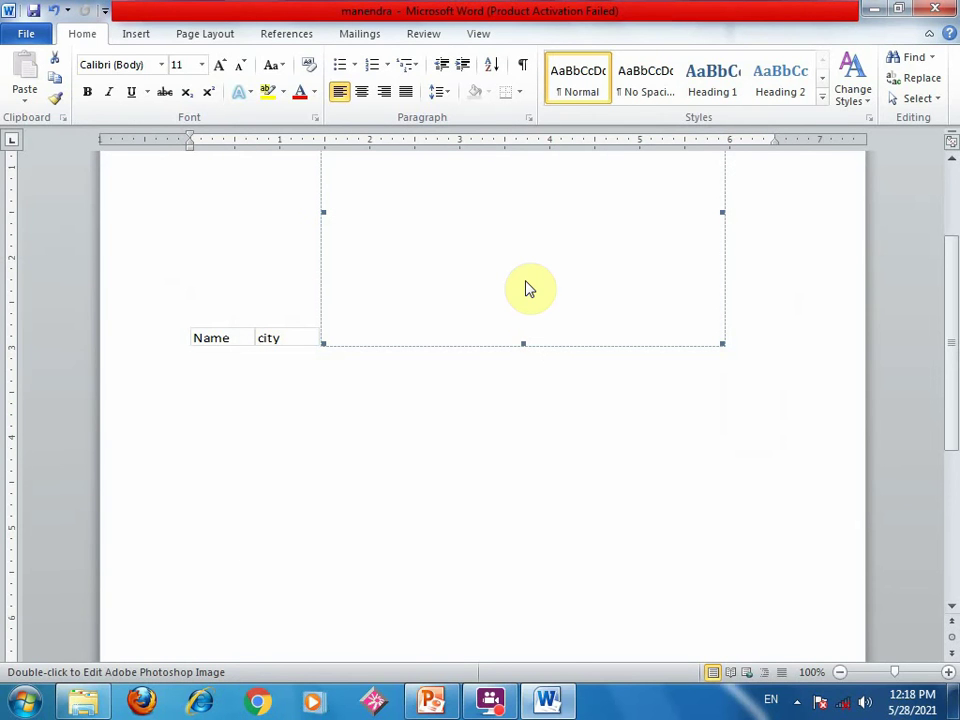
double_click(524, 280)
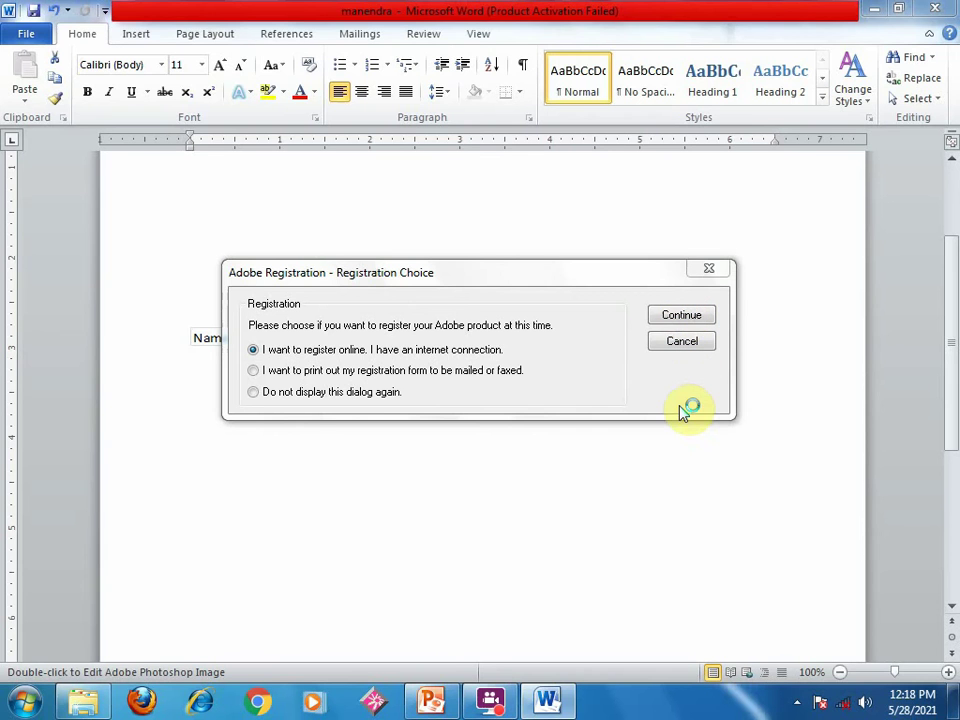
click(688, 345)
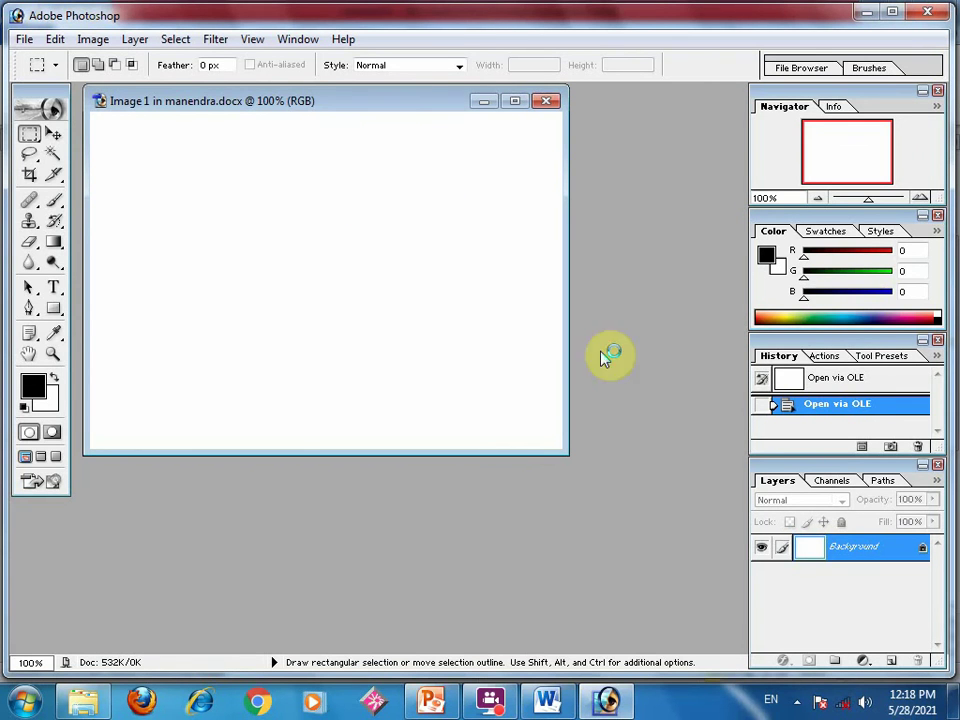
- Open the Chrysanthemum picture from Libraries > Pictures > Sample Pictures in Photoshop
click(22, 41)
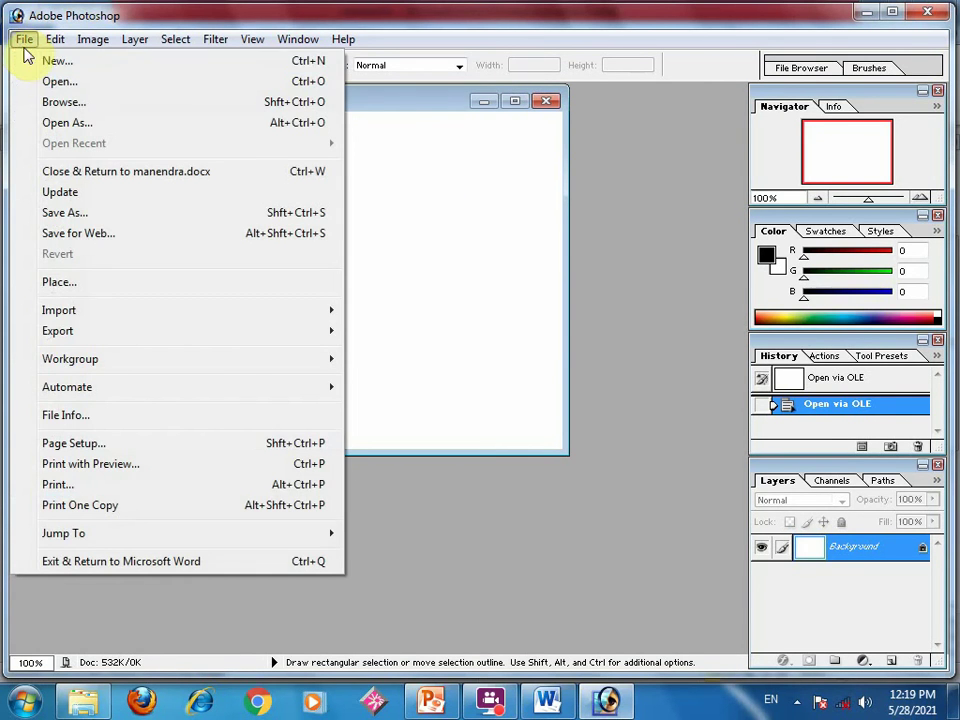
click(58, 82)
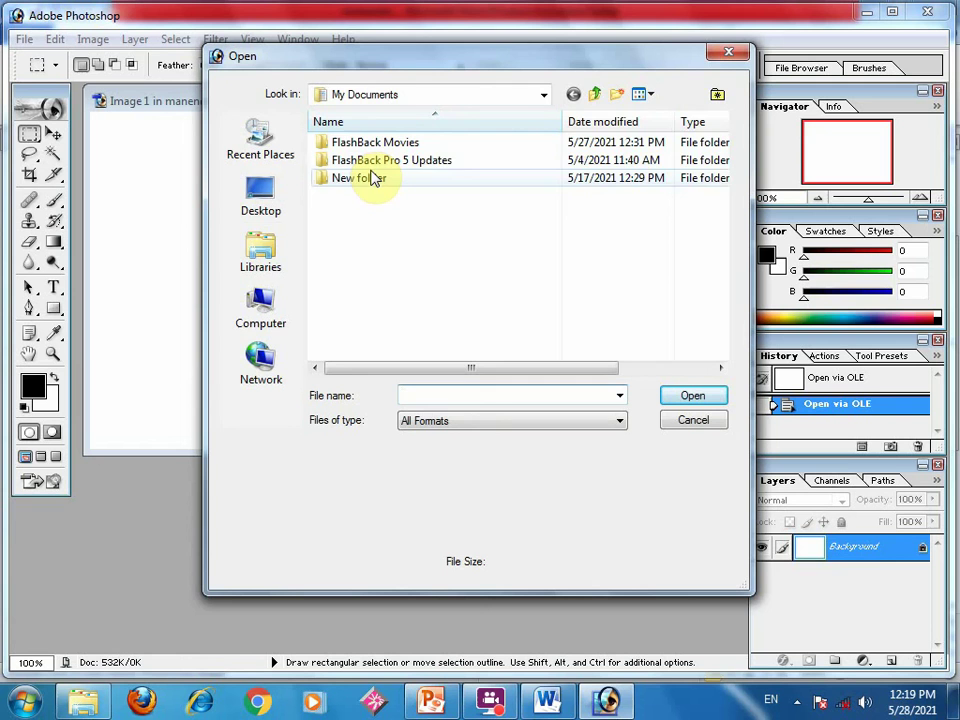
double_click(370, 177)
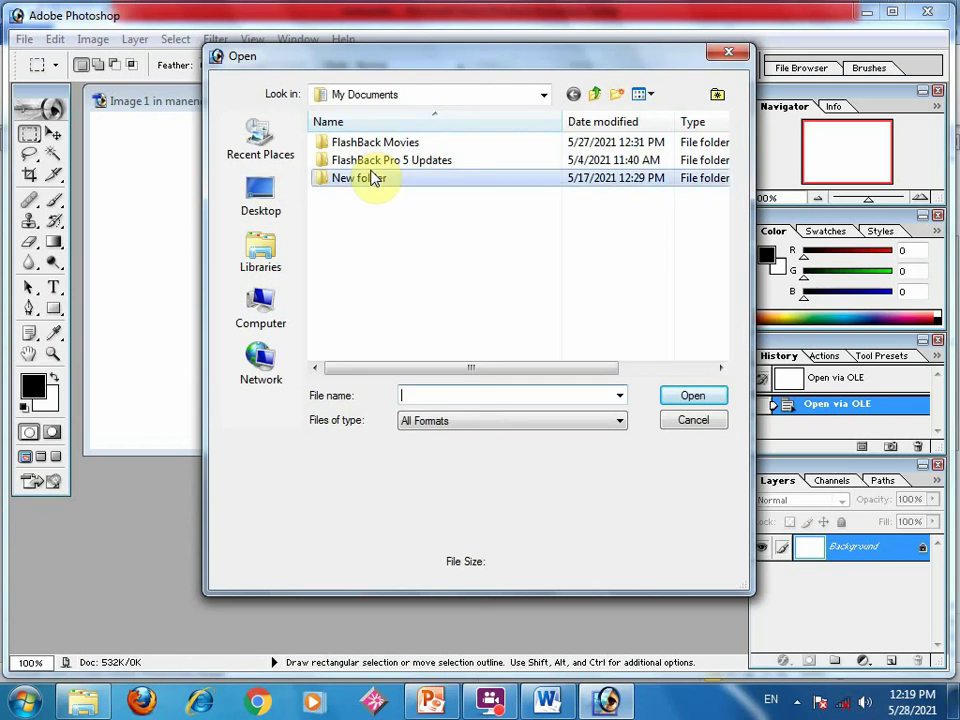
click(272, 259)
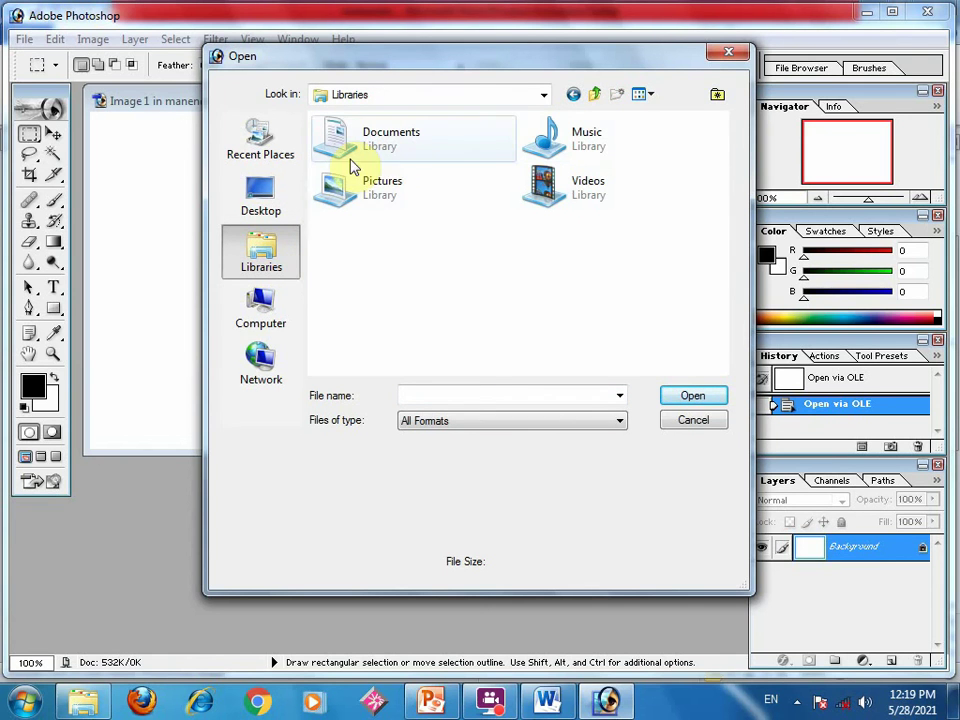
click(360, 202)
double_click(358, 197)
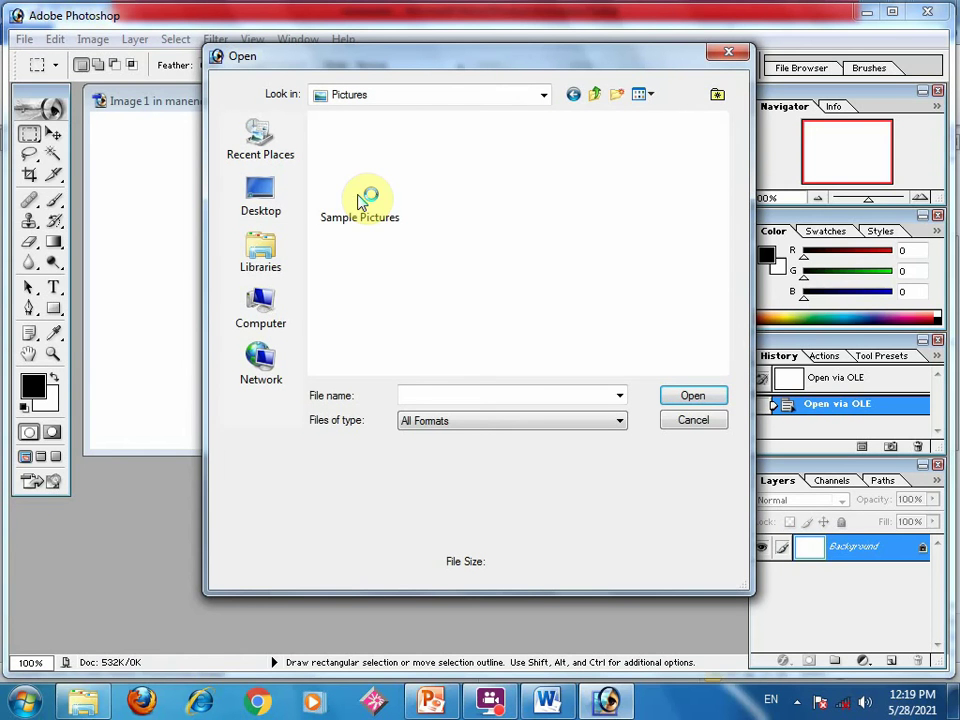
double_click(362, 200)
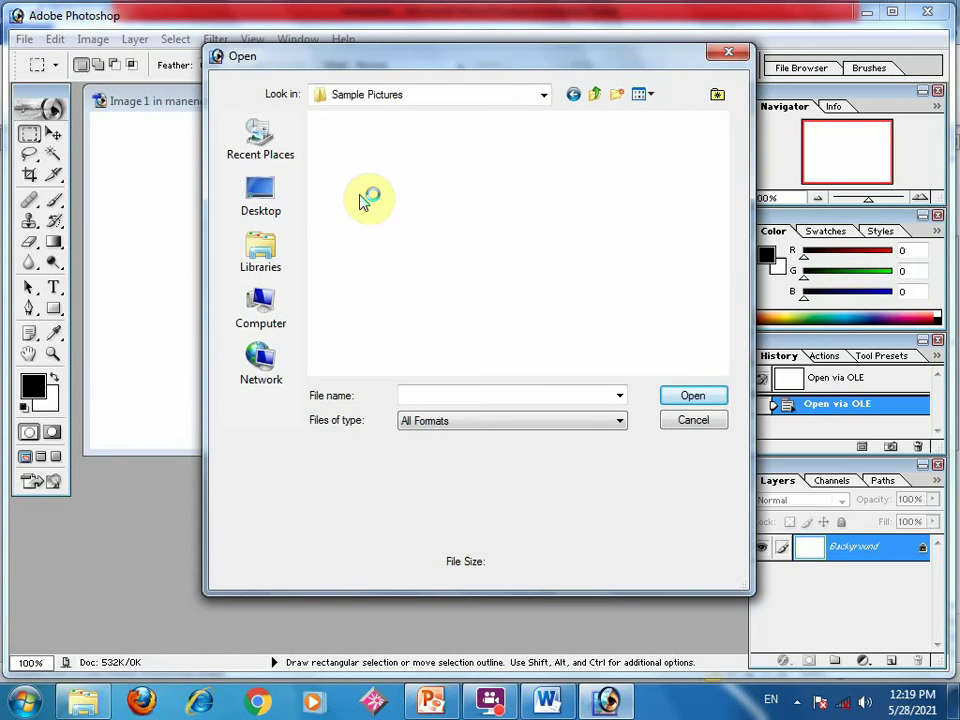
click(364, 199)
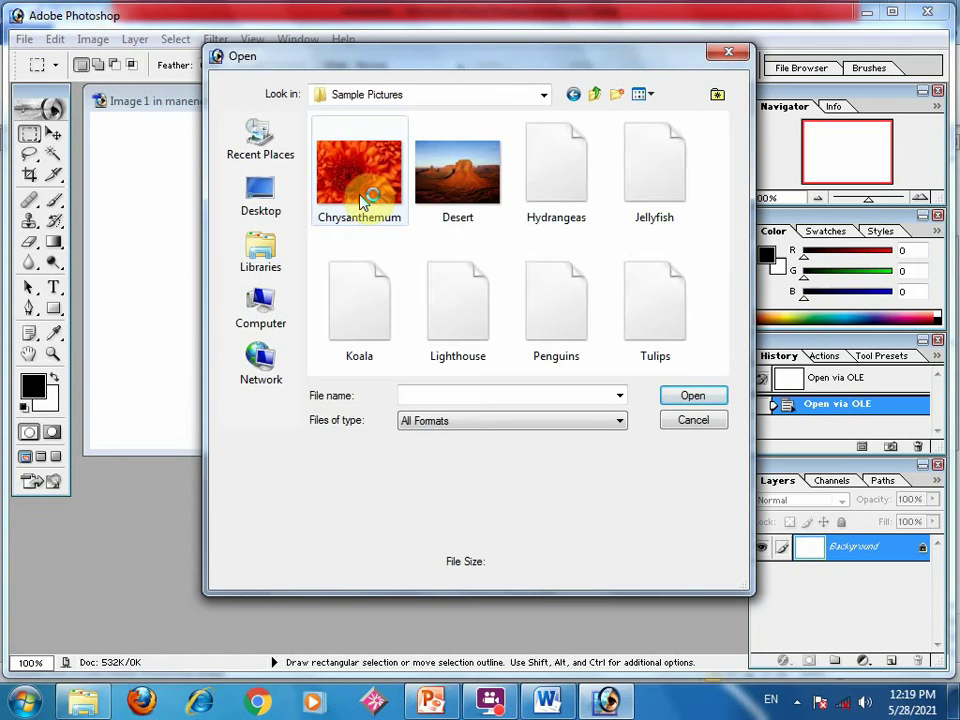
click(668, 395)
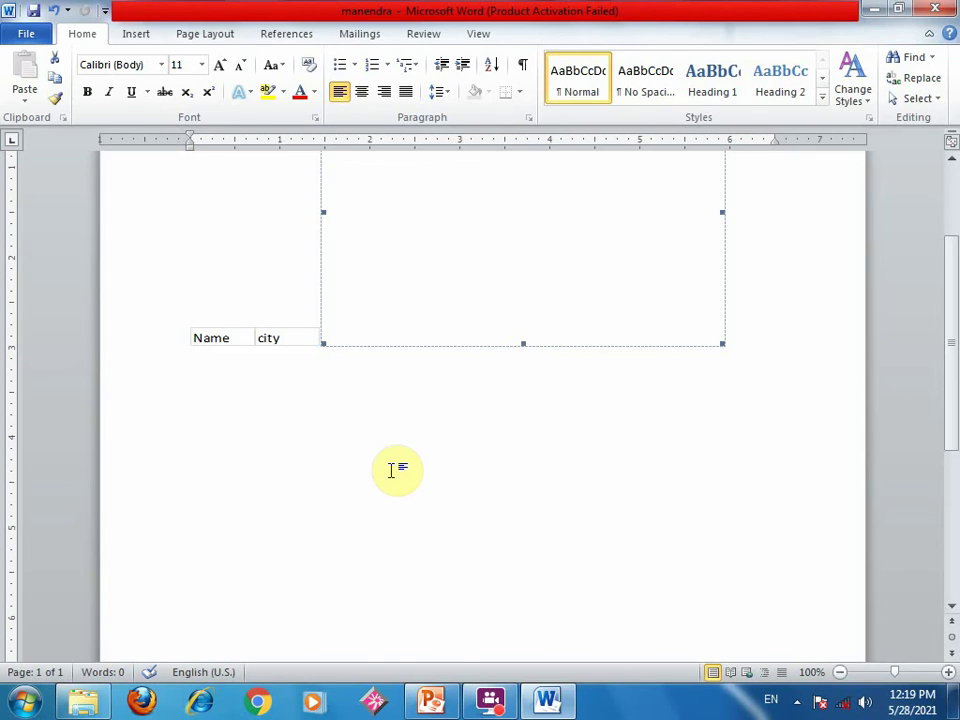
- Type the person's full name on the line under the Name/city table and start a new line
click(751, 339)
double_click(756, 340)
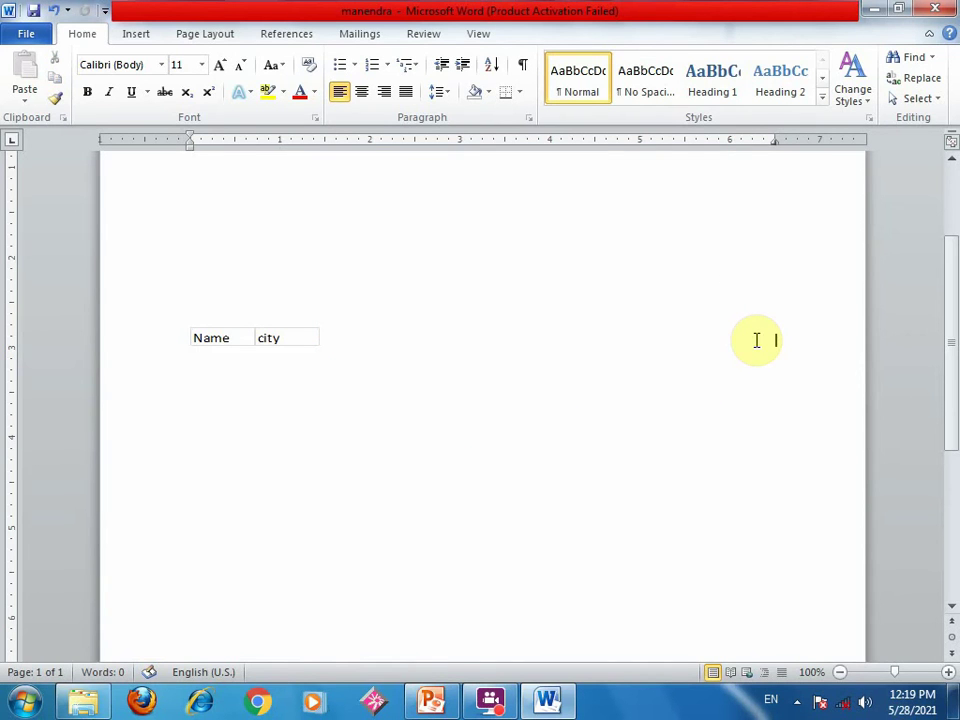
key(ctrl+z)
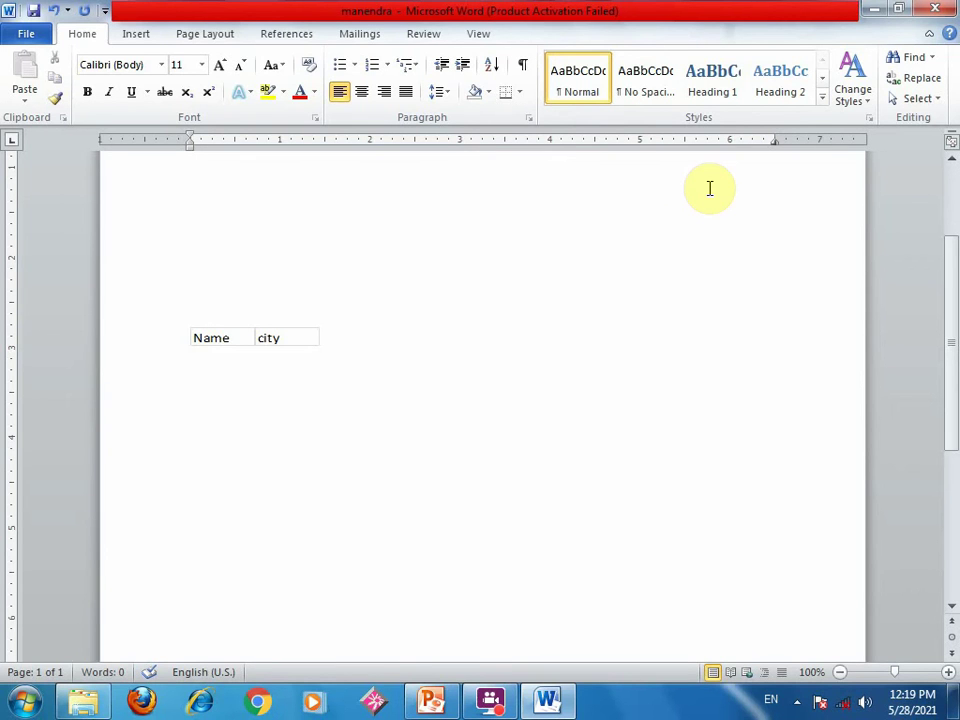
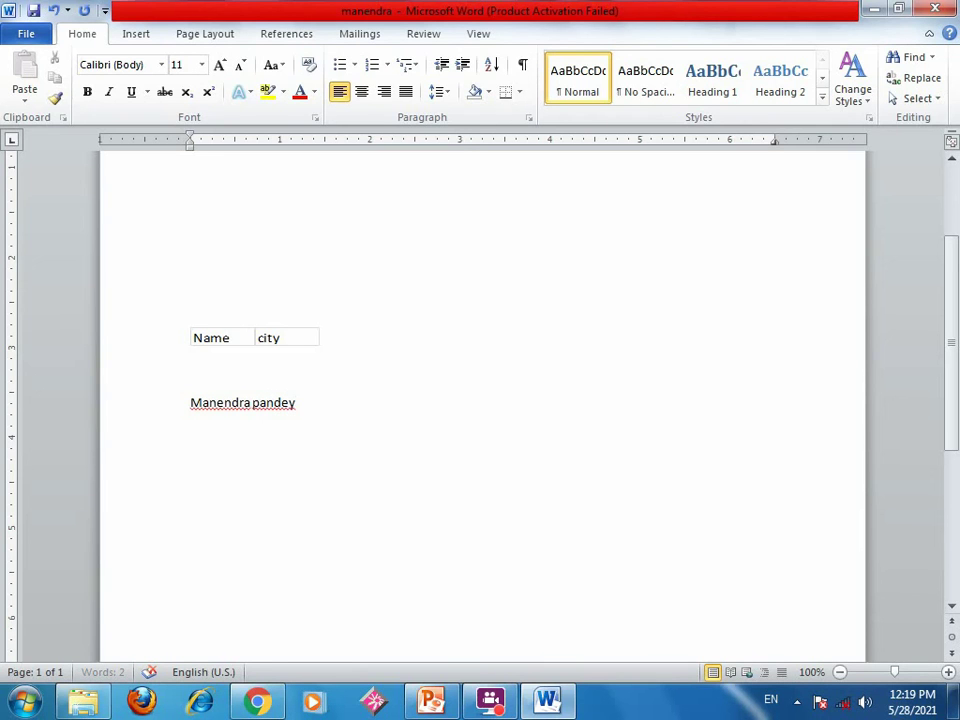
key(Return)
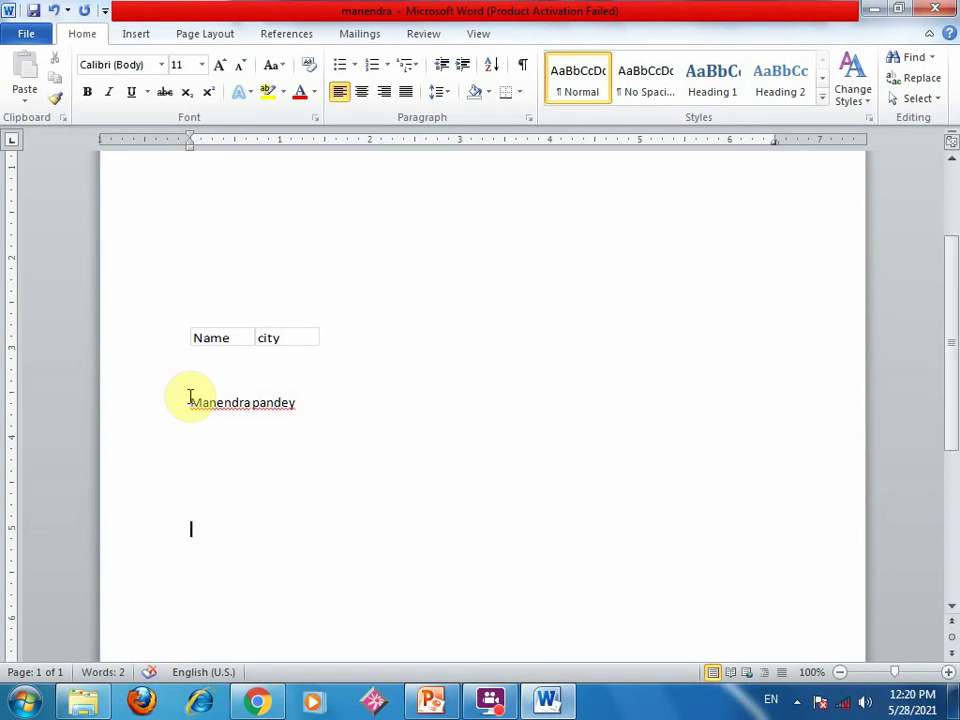
- Copy the full-name line
drag(190, 400, 288, 401)
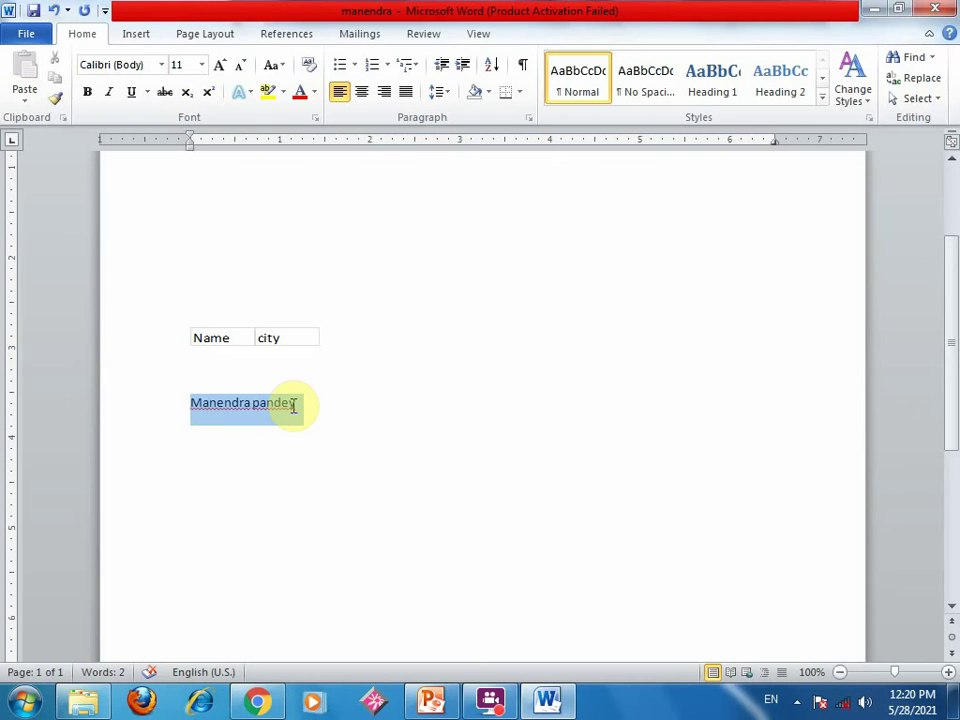
right_click(293, 405)
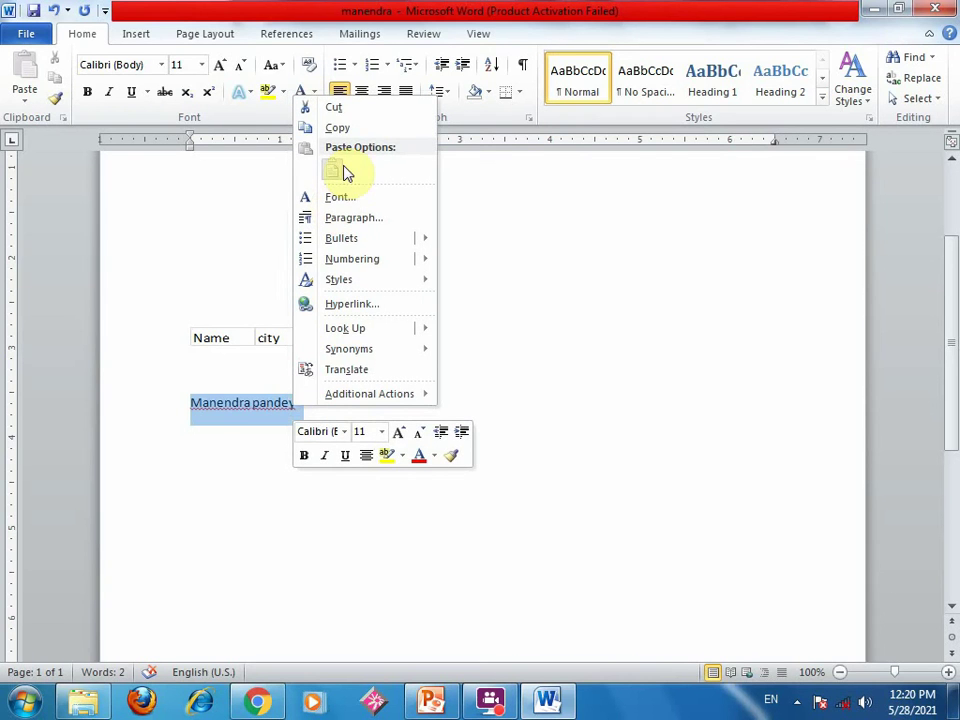
click(338, 132)
- Paste the copied name as a link in HTML Format on the empty line below
click(223, 454)
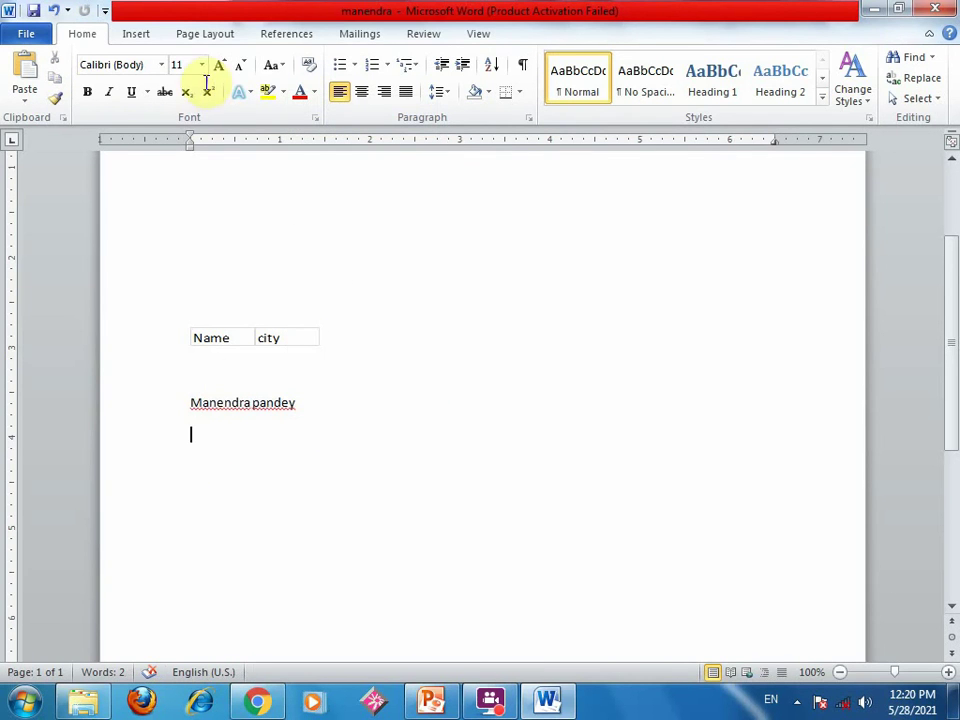
click(25, 99)
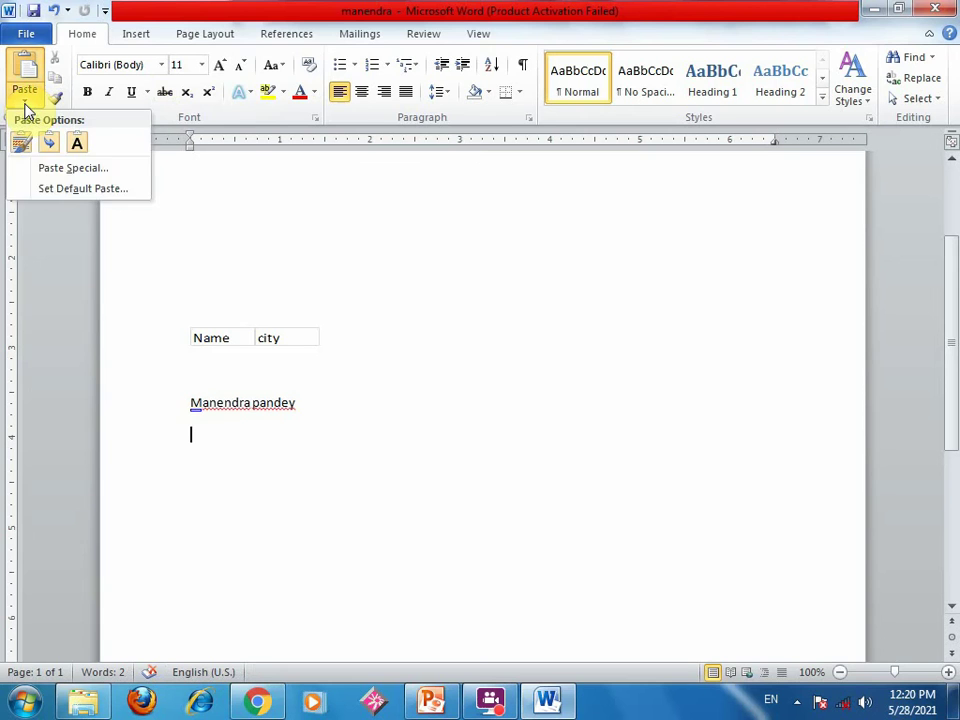
click(60, 168)
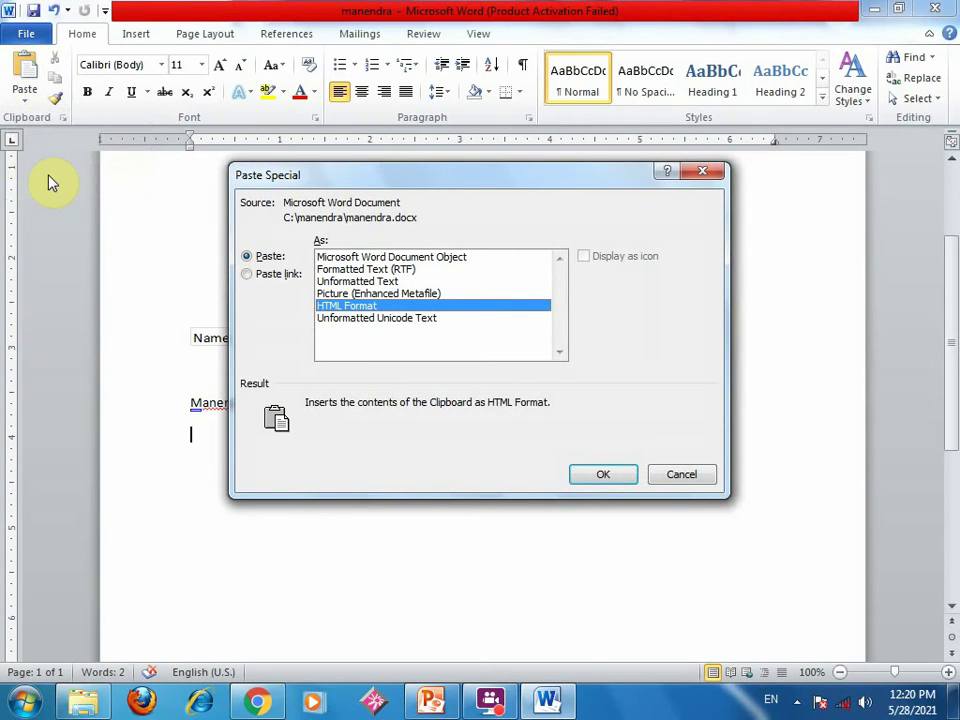
click(276, 276)
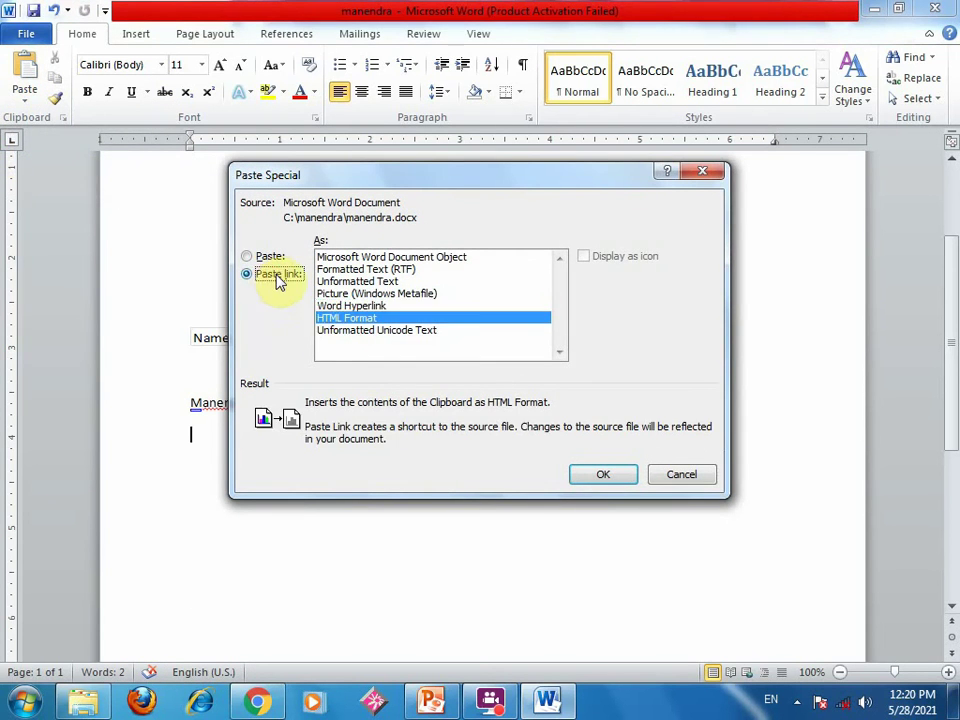
click(600, 475)
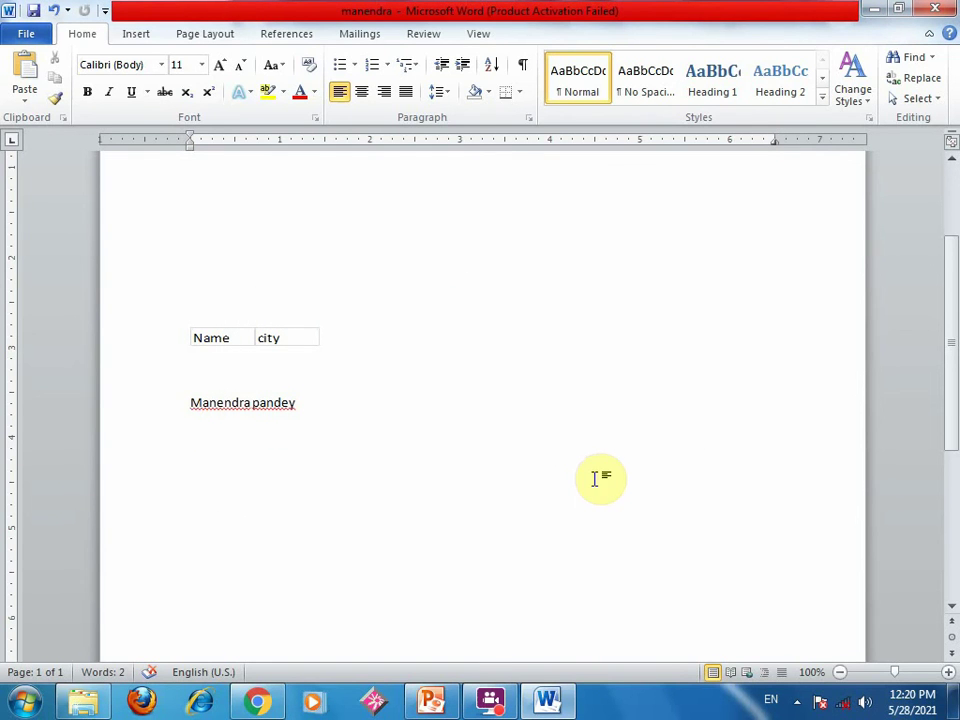
- Insert the letters 'jgfj' before the surname on the first name line, then select that line
click(197, 392)
click(245, 398)
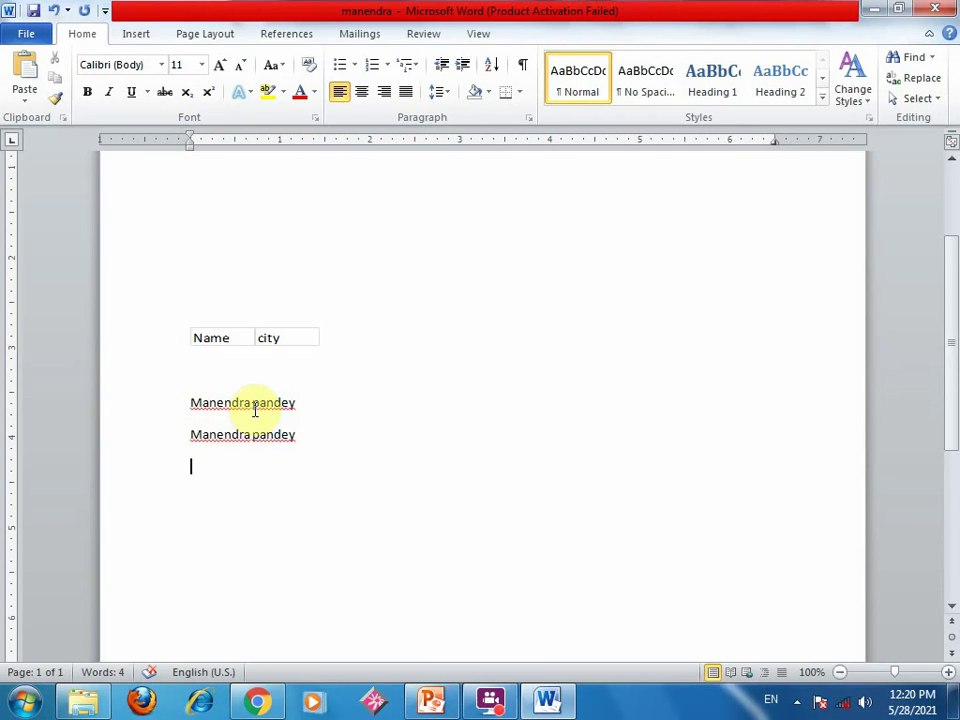
text(jgfjf)
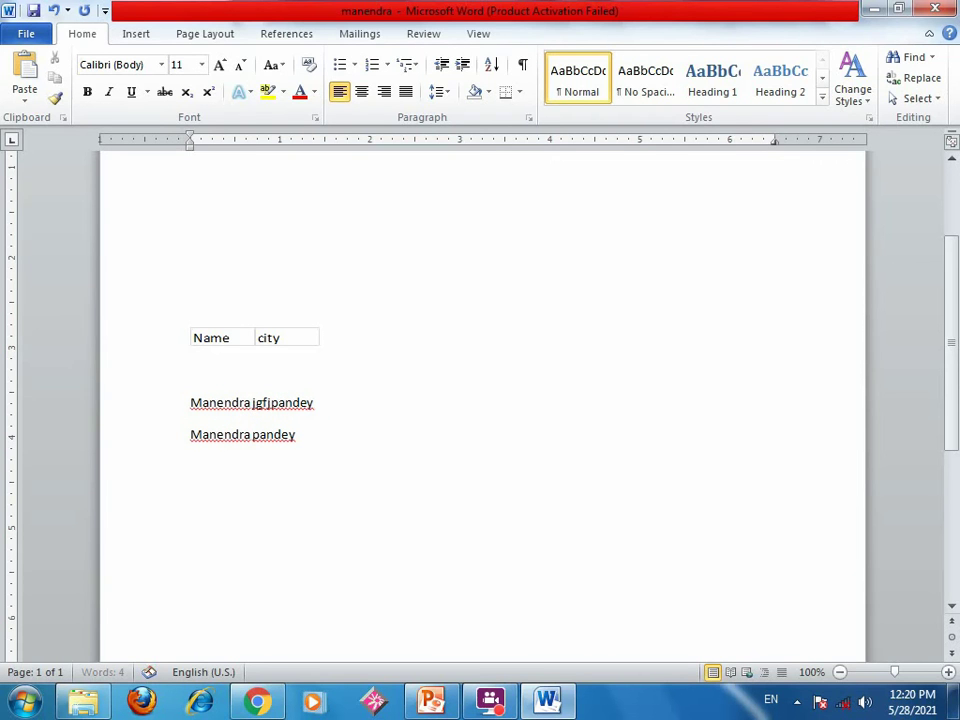
click(435, 408)
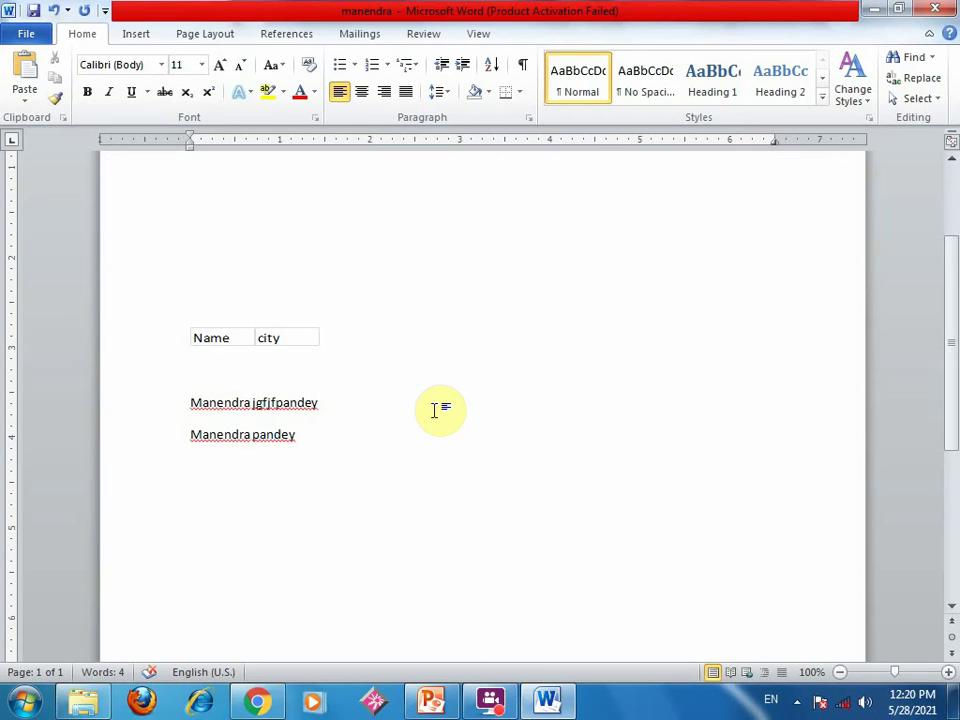
triple_click(435, 437)
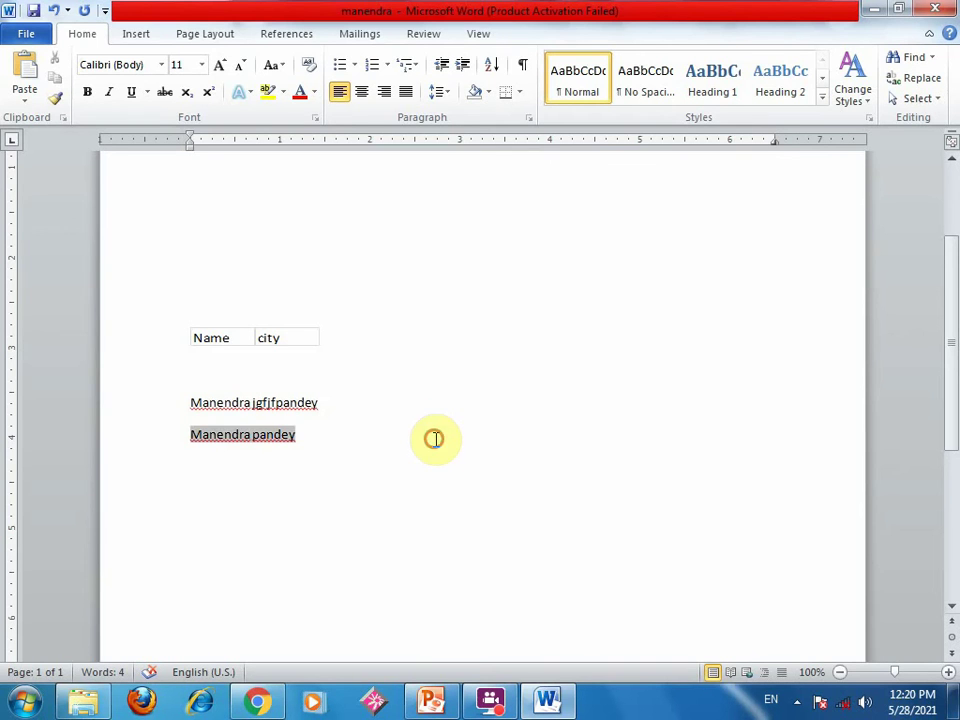
click(440, 437)
click(446, 411)
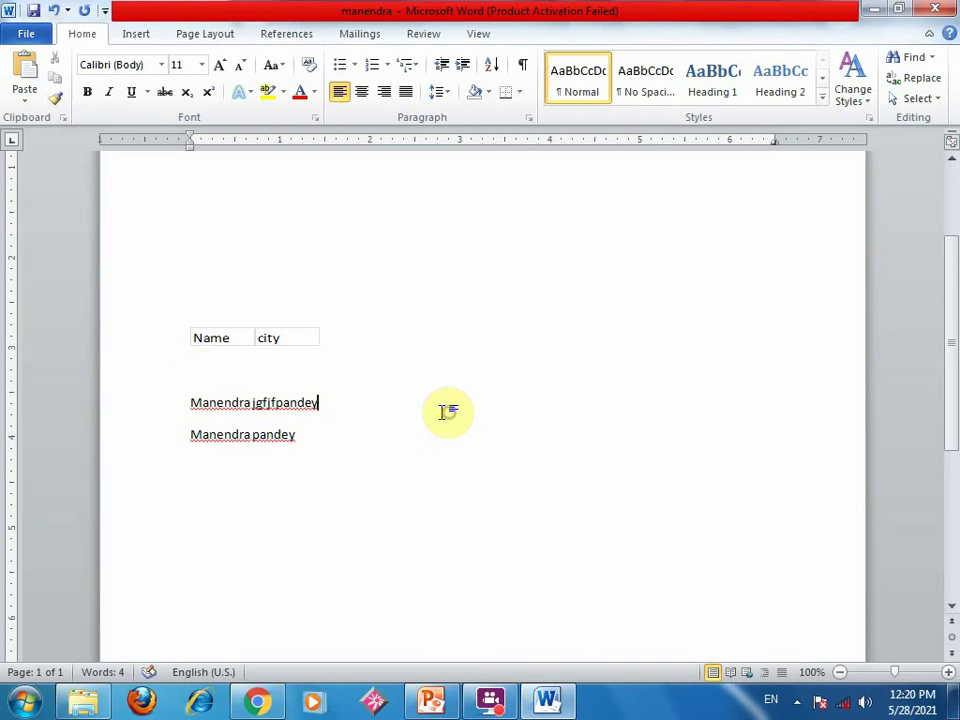
click(278, 404)
key(BackSpace)
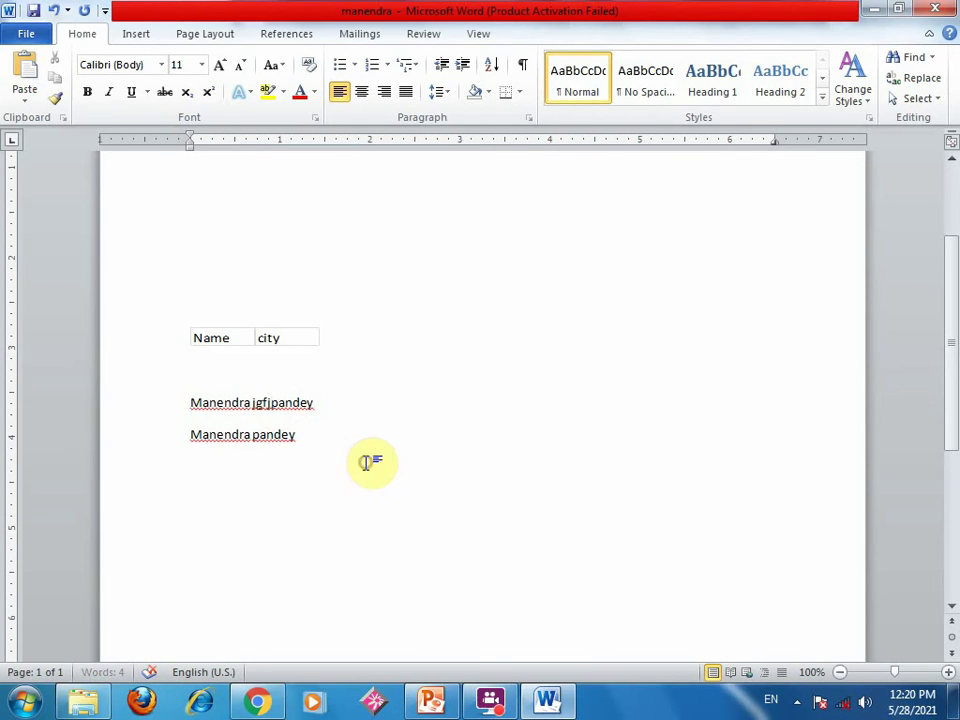
click(193, 412)
drag(193, 412, 375, 411)
key(ctrl+c)
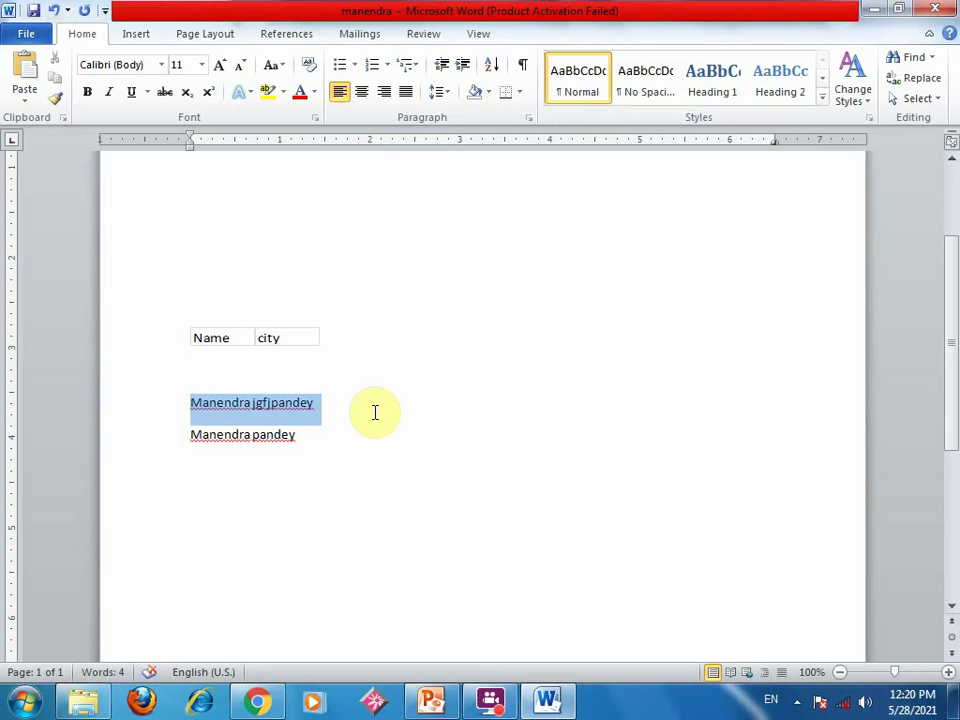
- Copy the edited name line and paste-link it on the empty line below in HTML Format
right_click(318, 403)
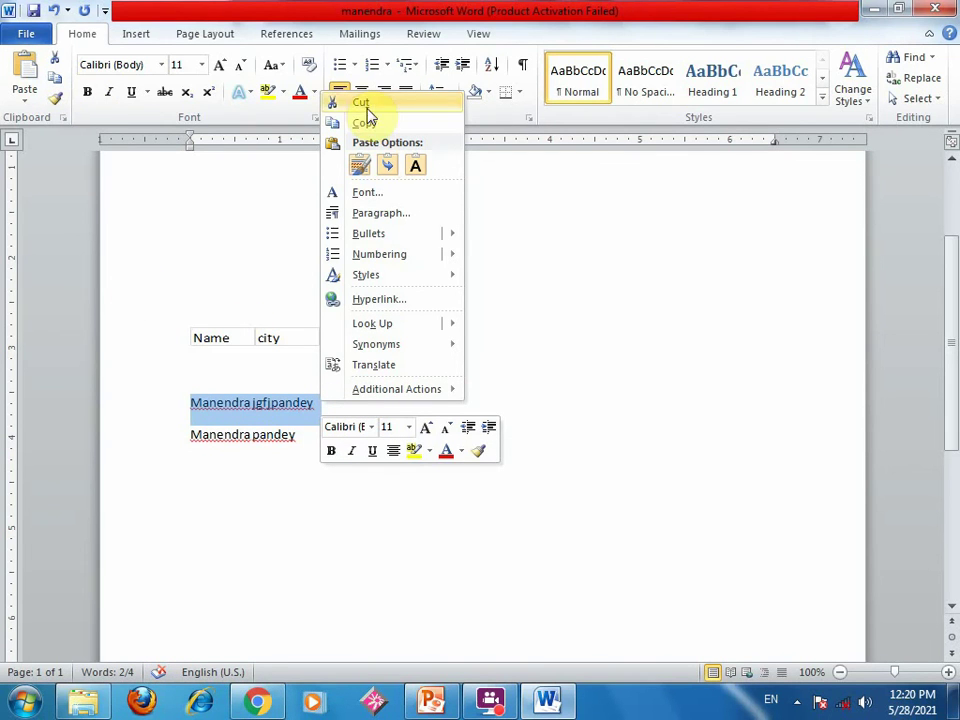
click(257, 360)
click(207, 459)
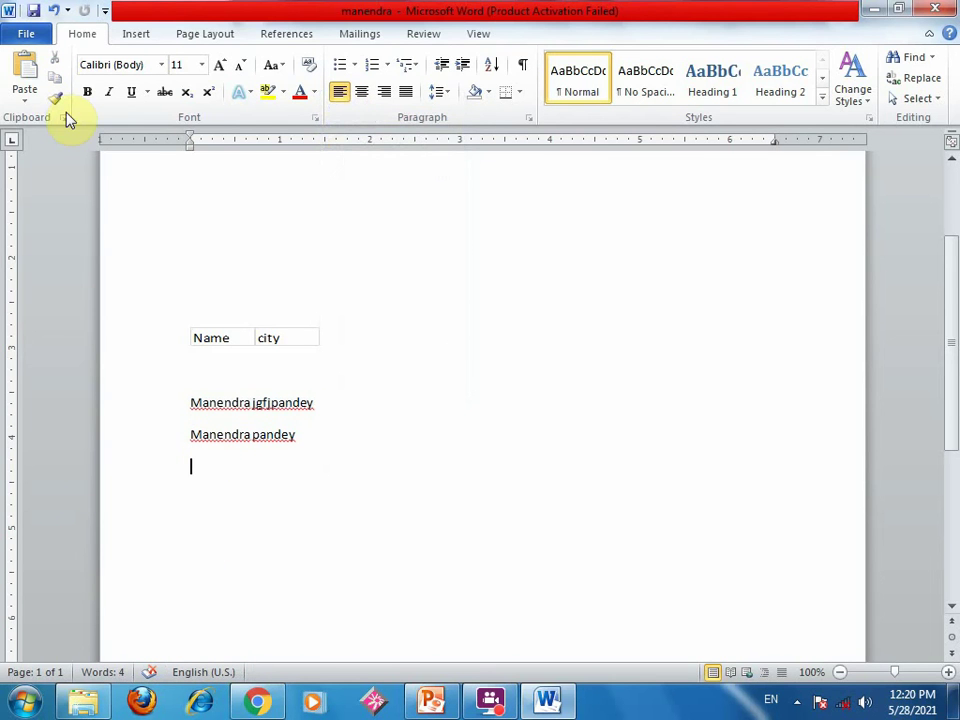
click(32, 96)
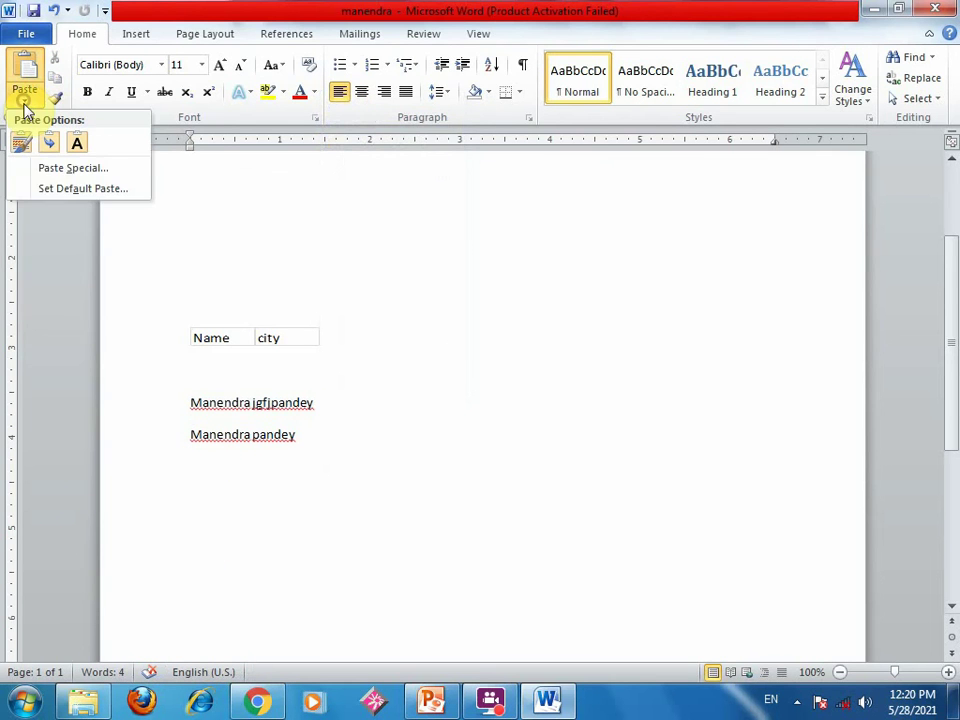
click(48, 168)
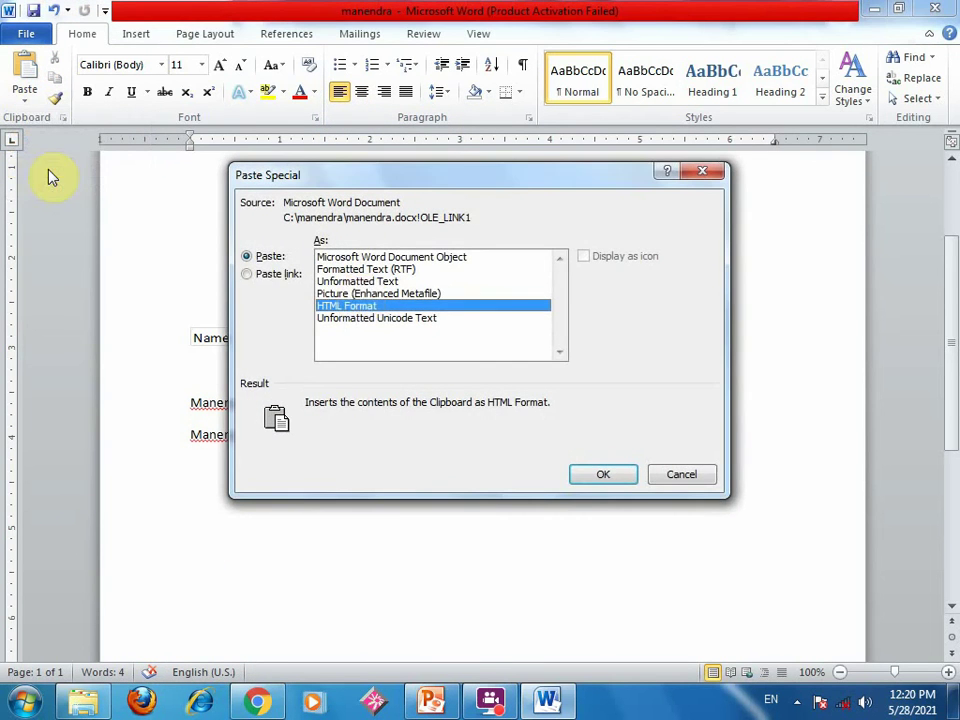
click(259, 277)
click(352, 305)
click(349, 317)
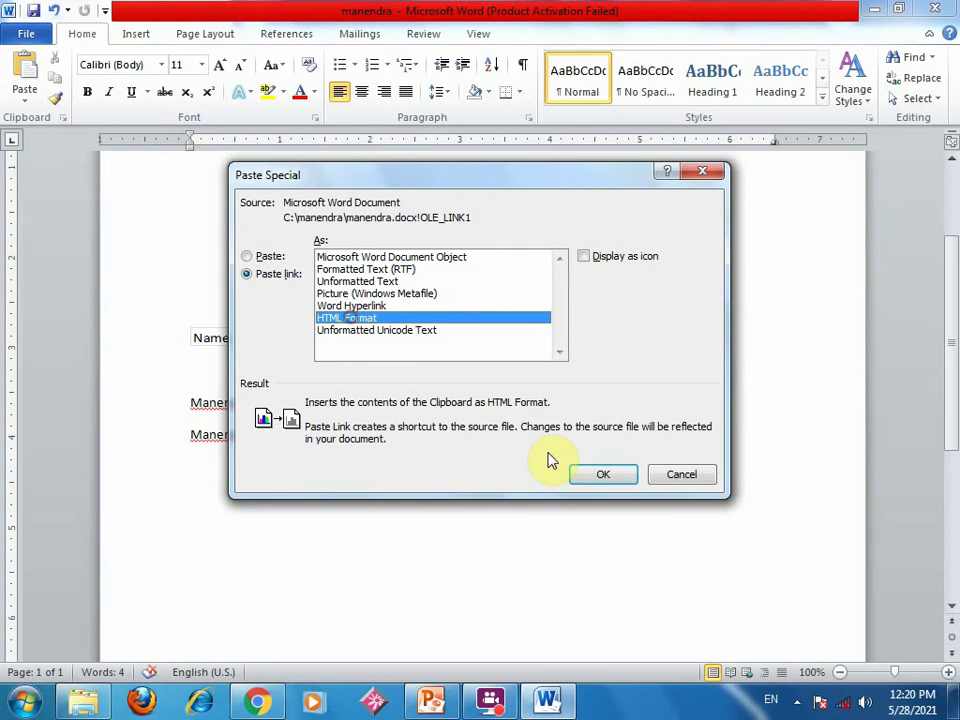
click(596, 478)
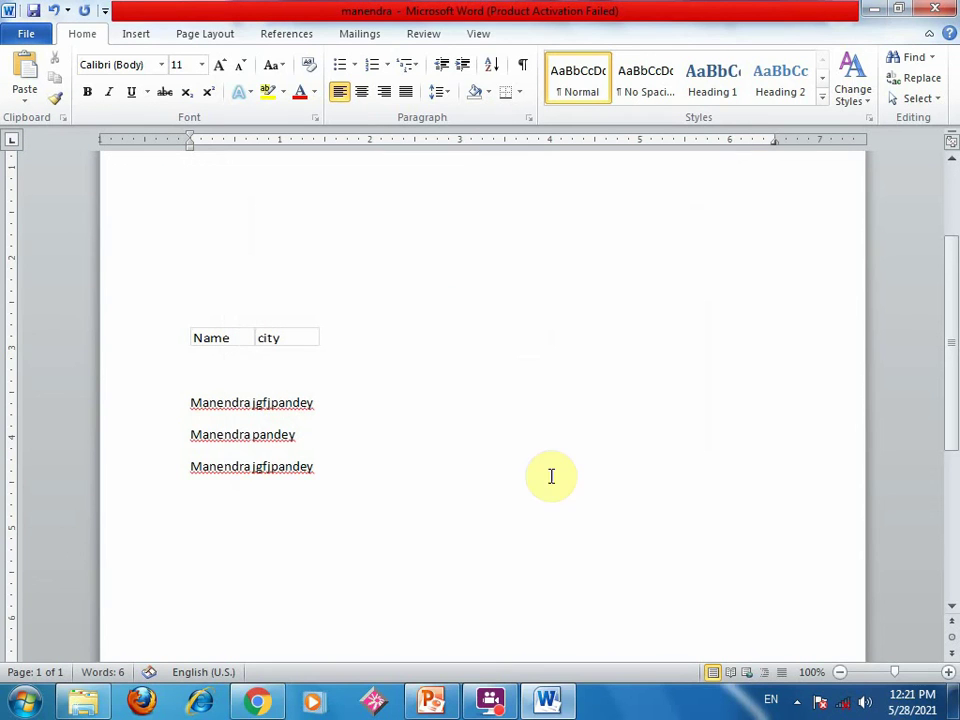
- Insert 'hh' into the first word of the name line, then close the document
click(224, 403)
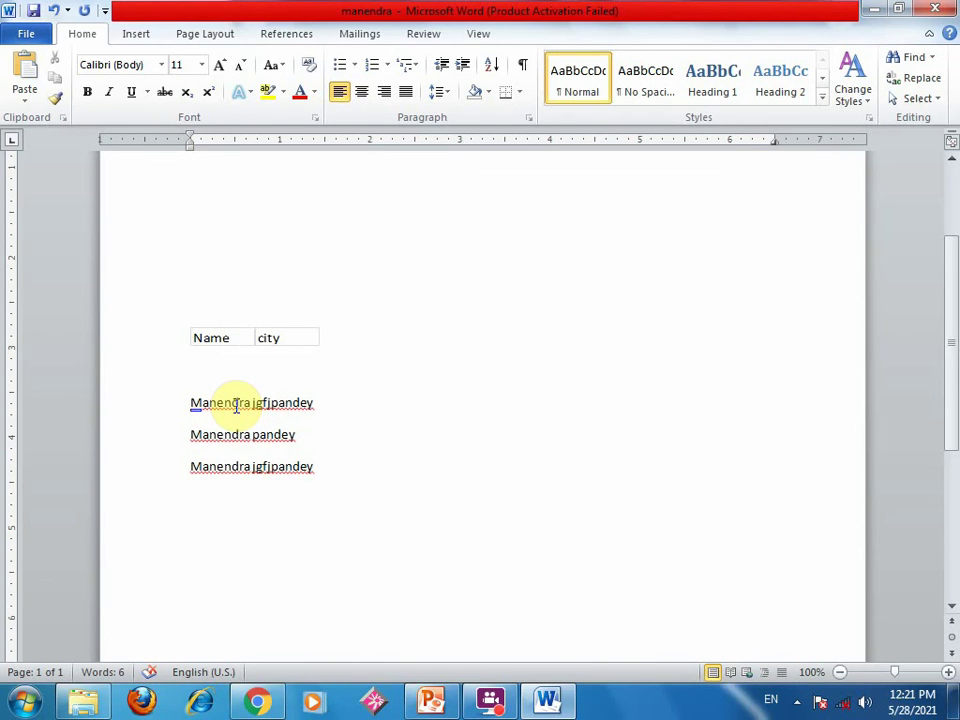
text(hh)
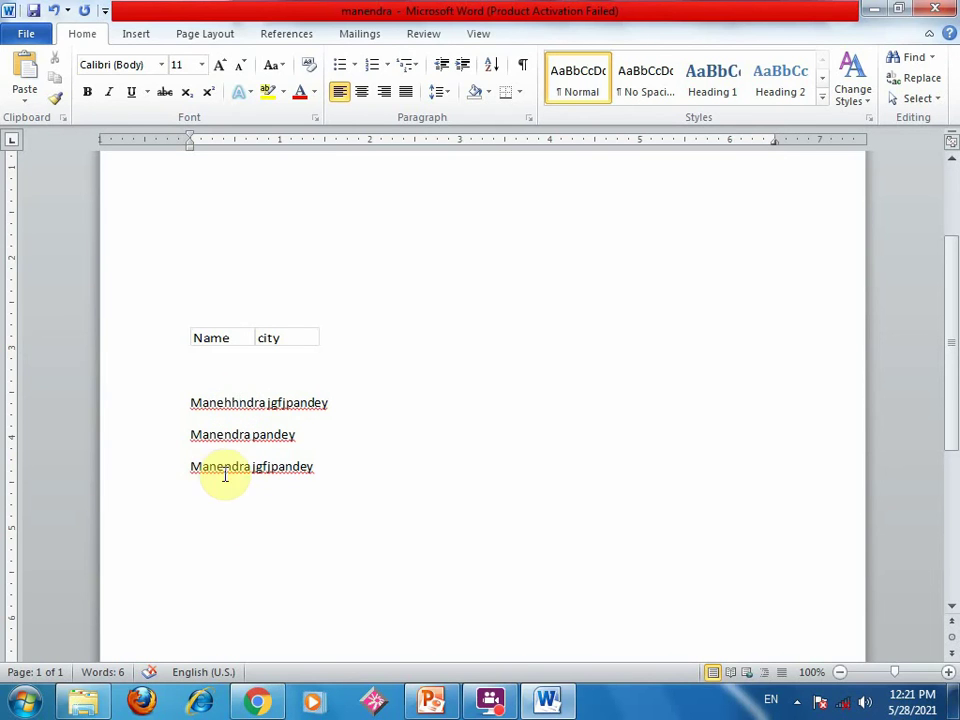
click(935, 8)
- Discard the Word changes without saving and close the manendra folder window
click(478, 376)
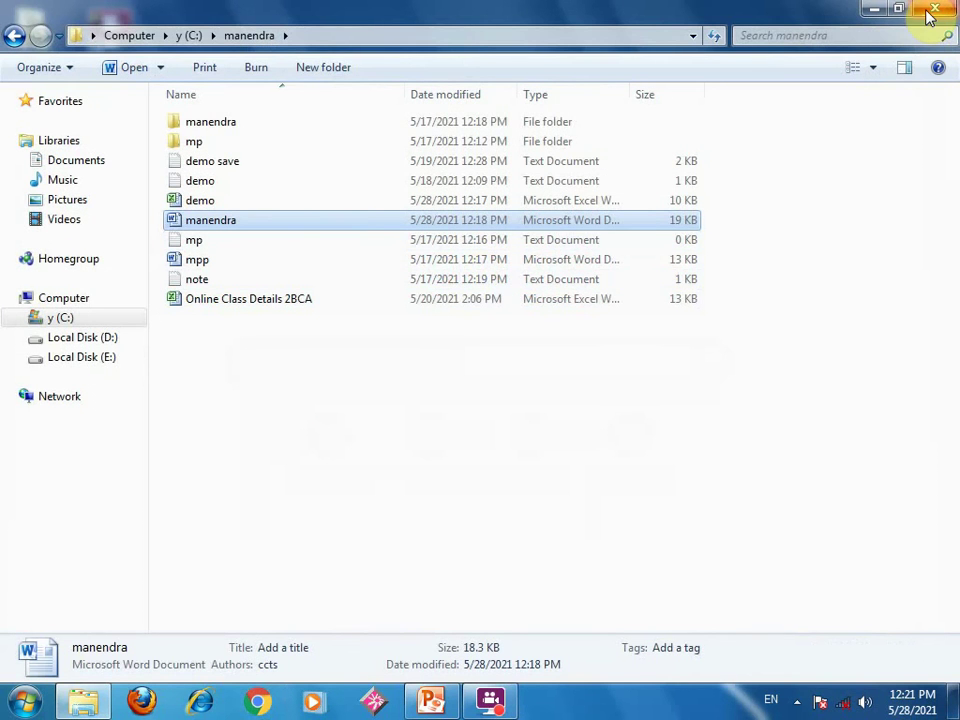
click(929, 14)
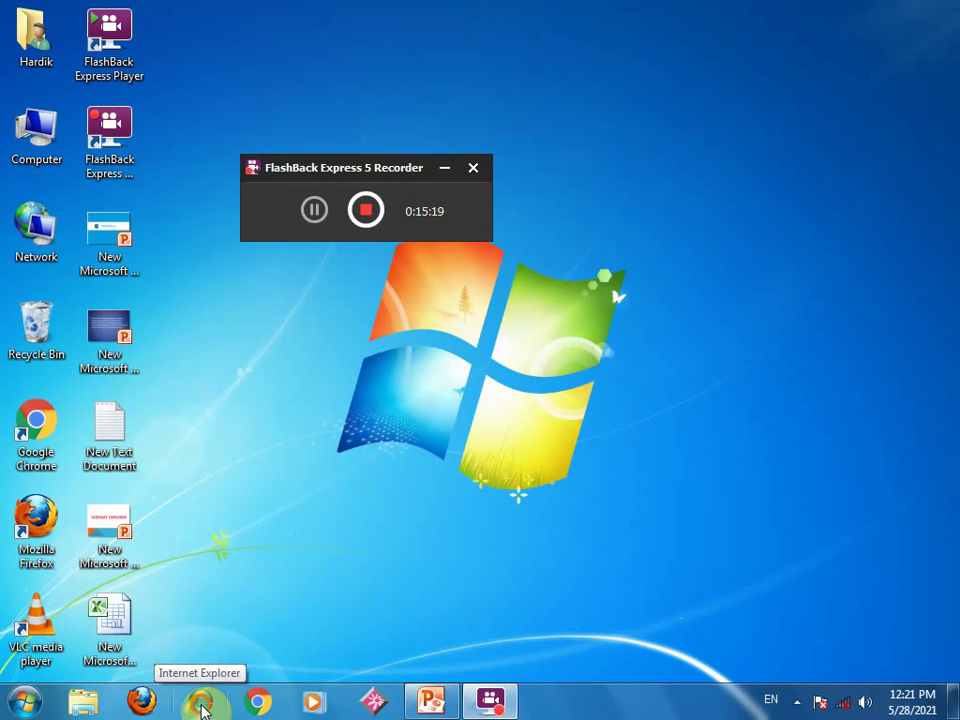
- Launch Internet Explorer, see that it cannot display the webpage, and minimize it
click(203, 708)
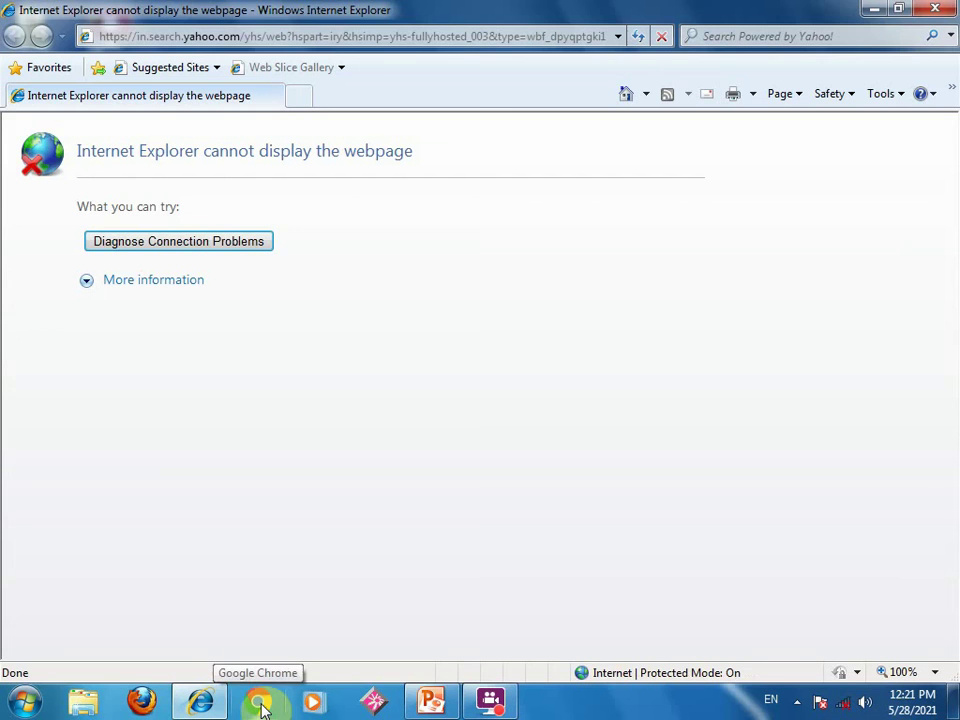
click(875, 12)
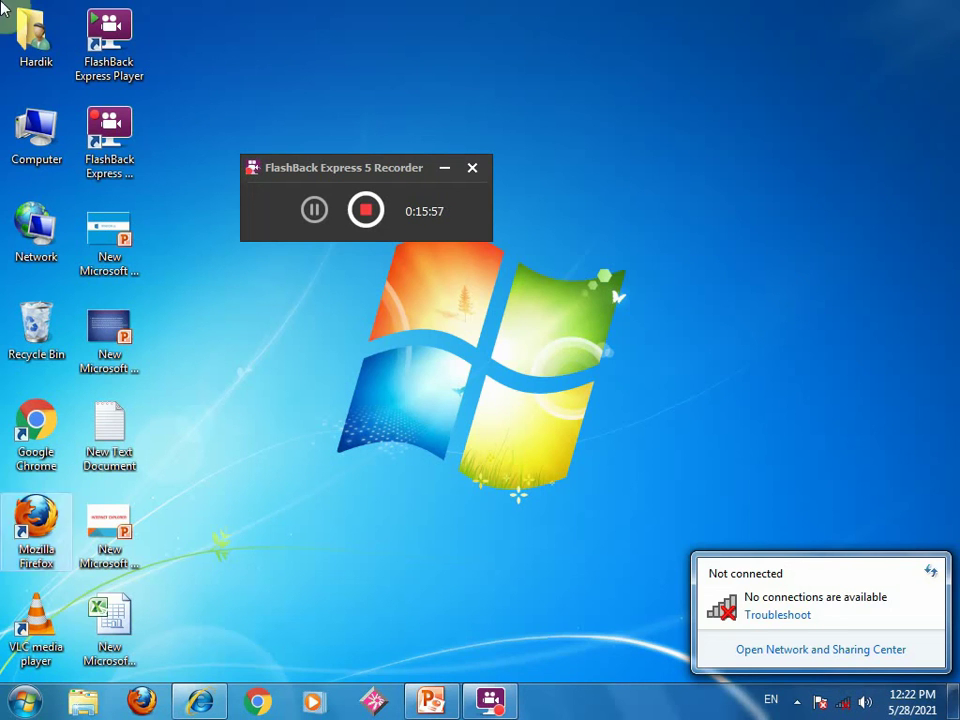
- Refresh the desktop and reconnect to the wireless network from the tray network list
right_click(463, 363)
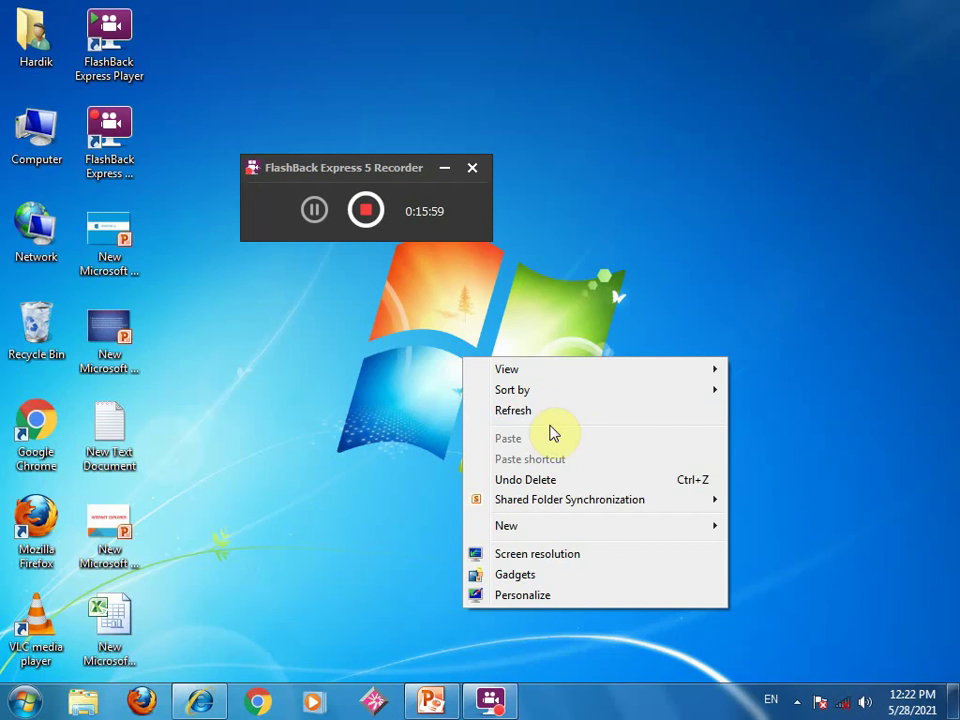
click(534, 406)
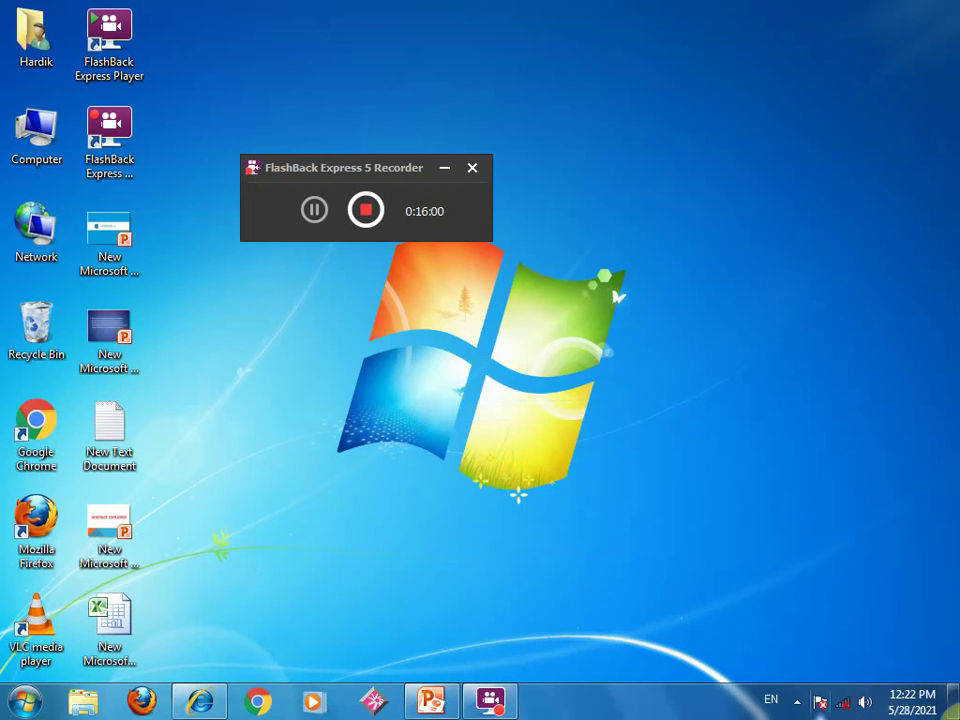
click(847, 703)
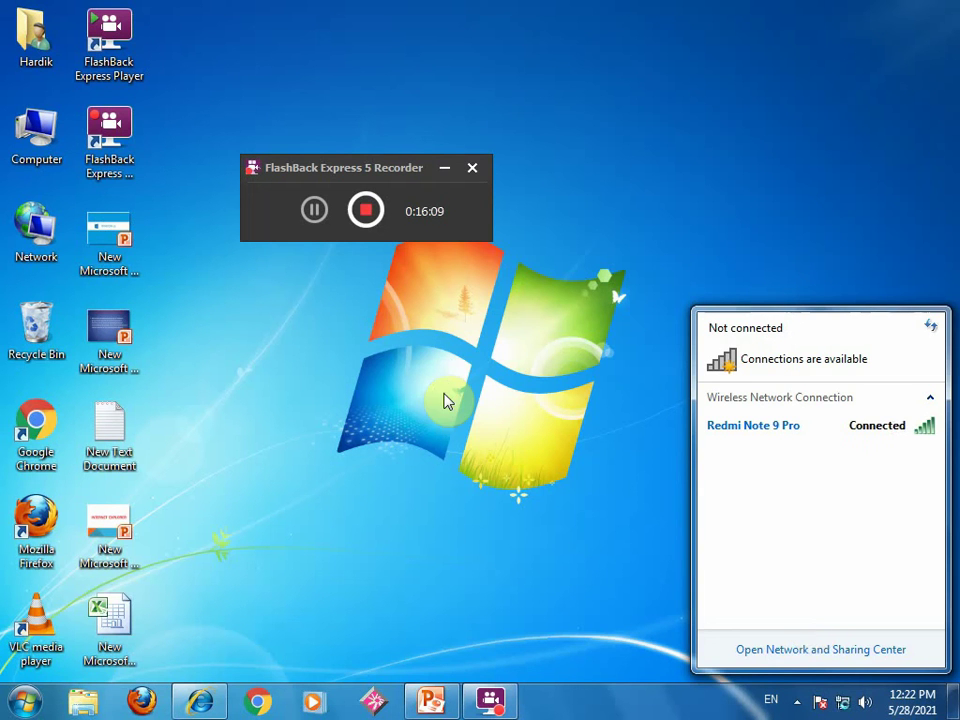
click(752, 630)
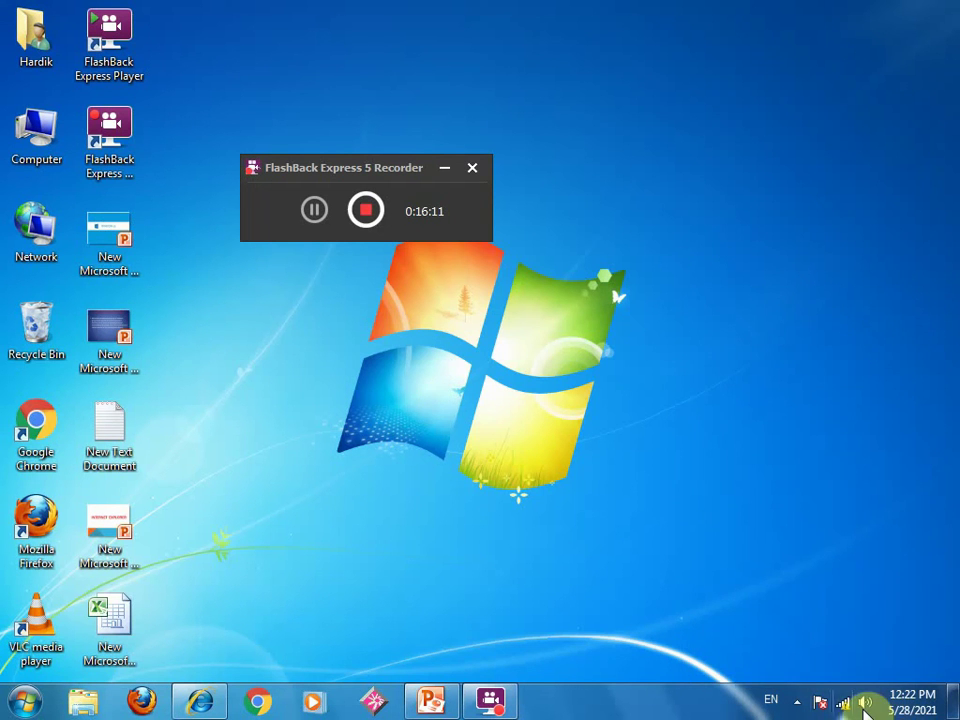
mouse_move(845, 708)
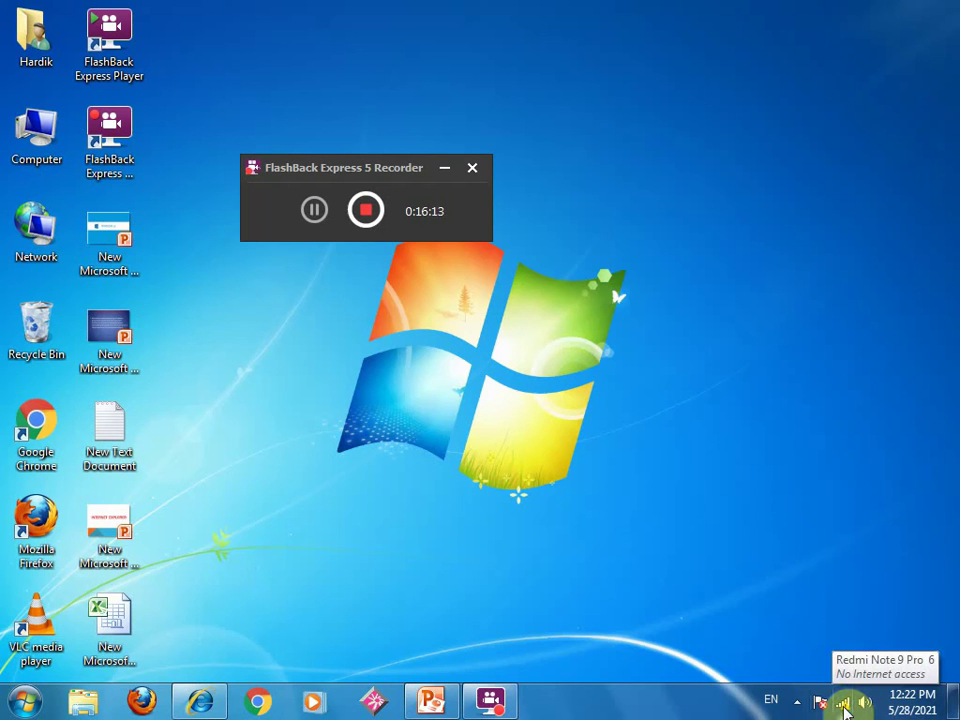
- Refresh the desktop twice more, check Internet Explorer's jump list, and open the Start menu
right_click(629, 423)
click(666, 477)
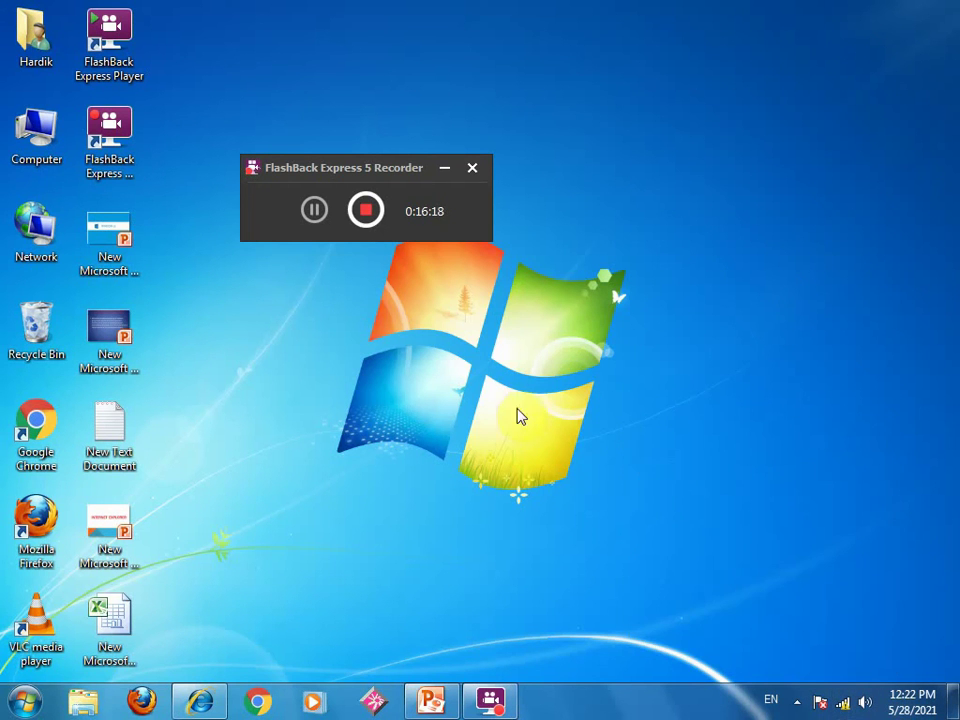
right_click(487, 393)
click(539, 446)
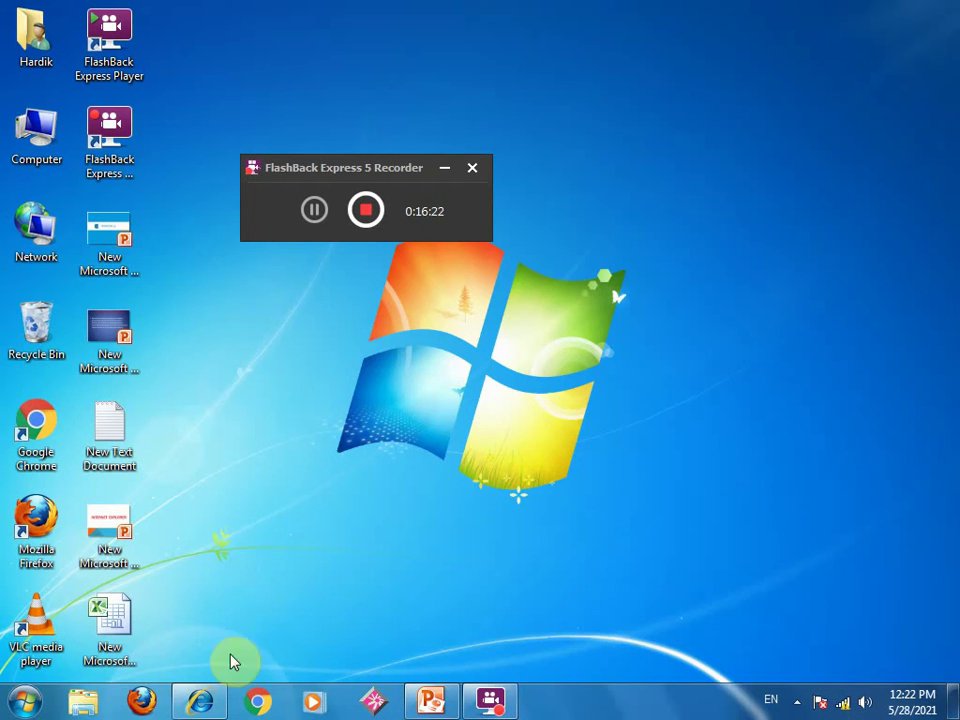
right_click(200, 700)
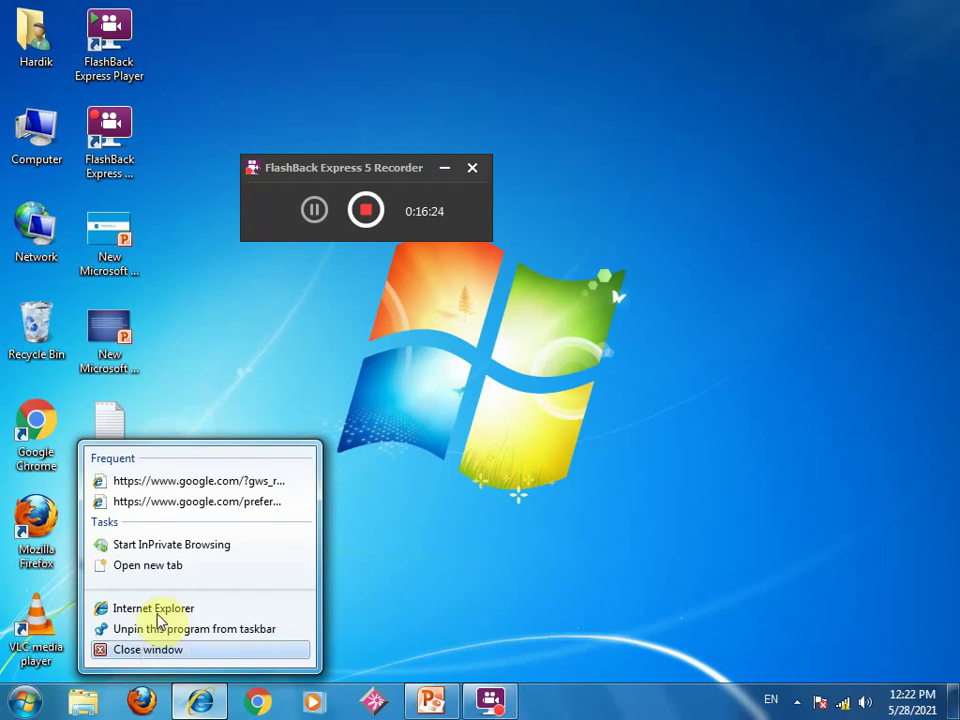
click(454, 489)
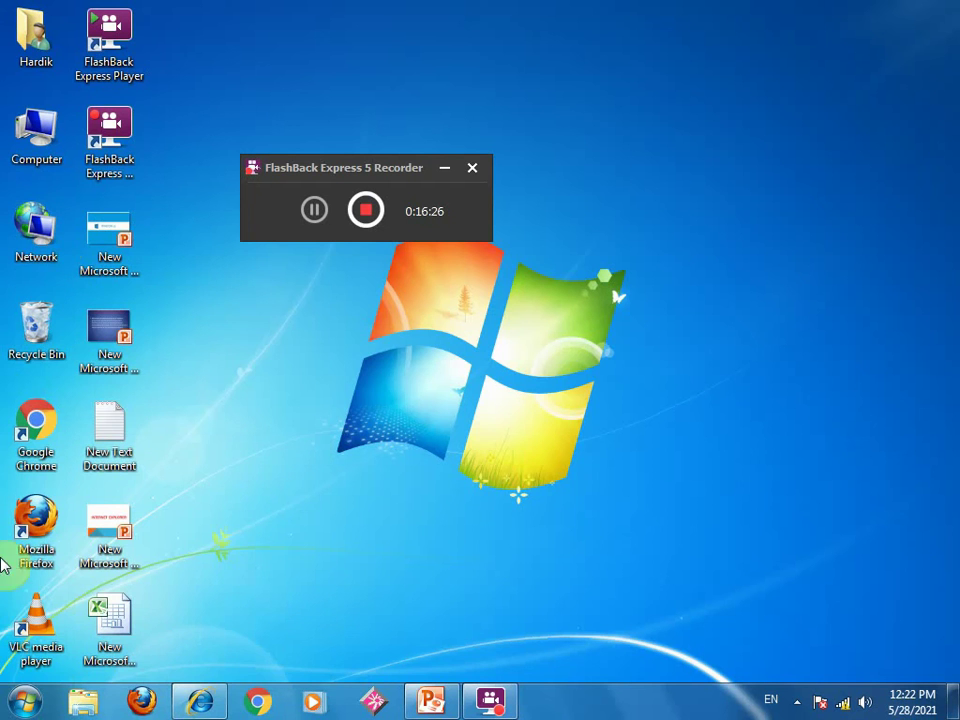
click(22, 700)
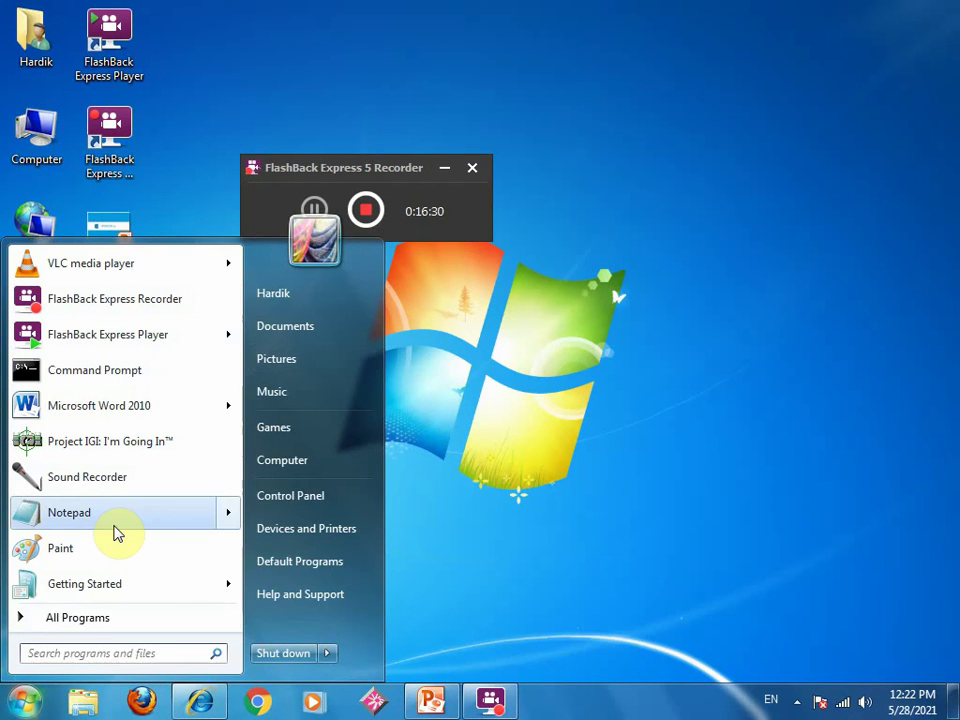
- Search 'in' from the Start menu and open Internet Explorer's shortcut Properties
mouse_move(114, 527)
text(in)
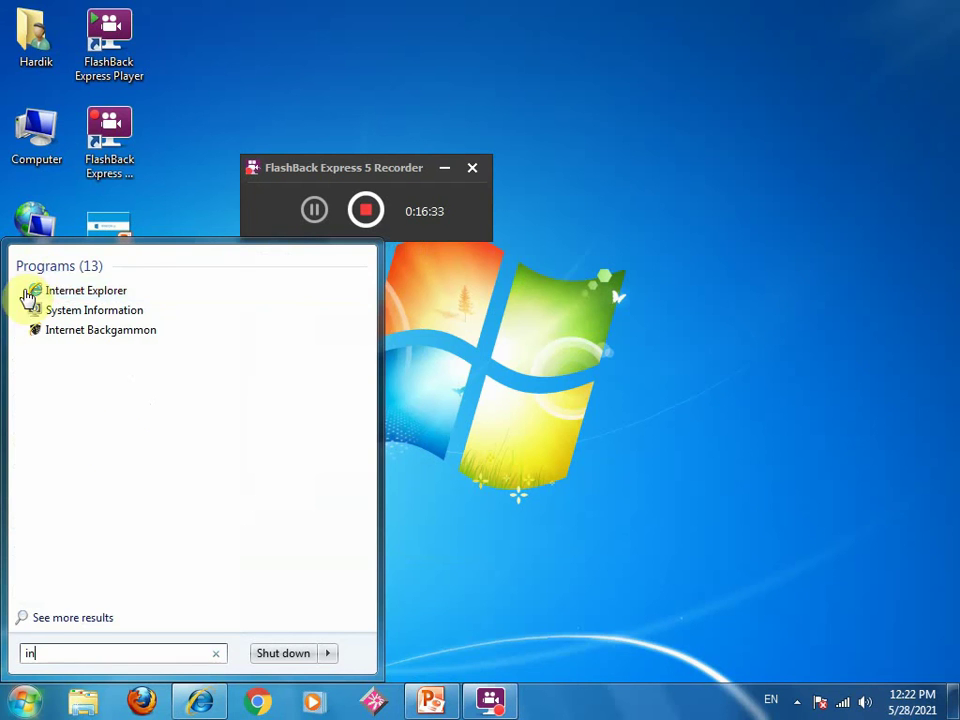
right_click(113, 287)
click(186, 669)
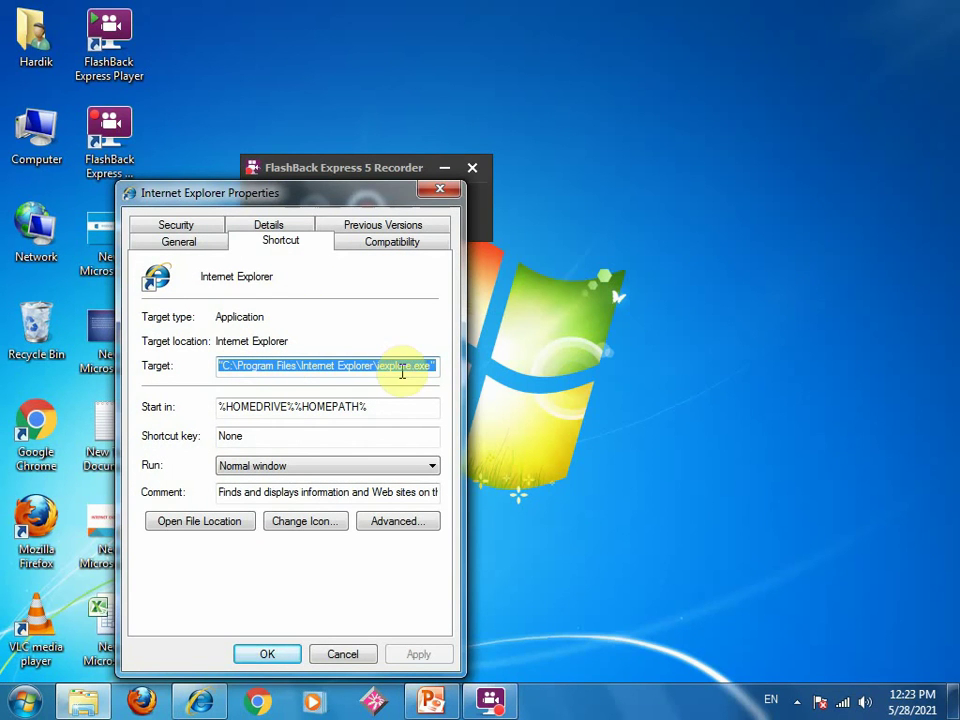
- Review the General, Security, Details, Previous Versions and Compatibility tabs, then close the dialog
click(183, 243)
click(186, 228)
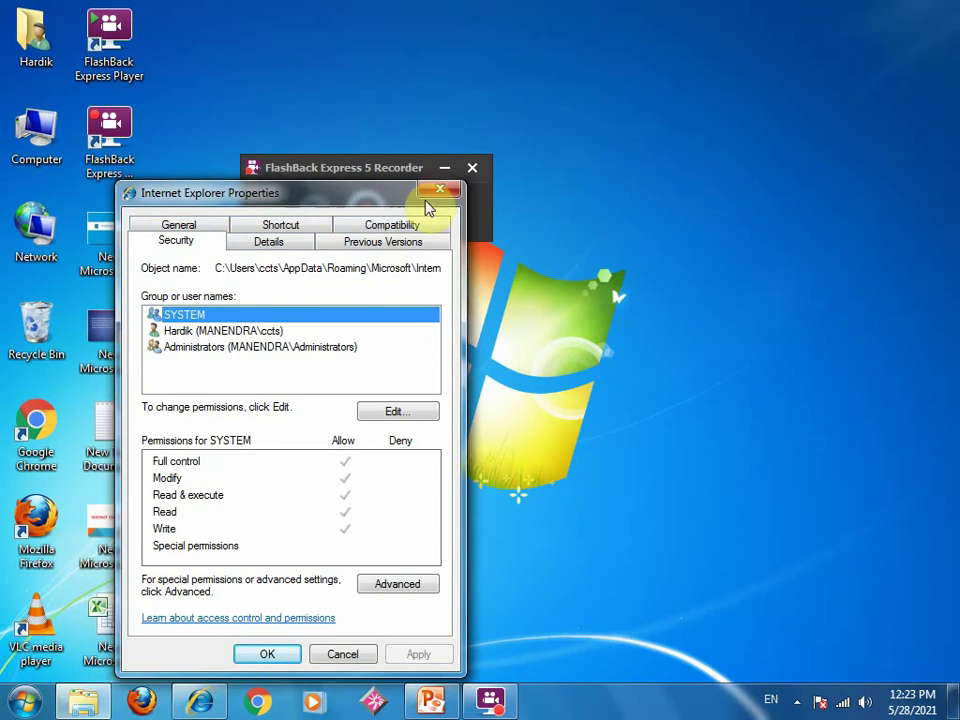
click(268, 241)
click(394, 246)
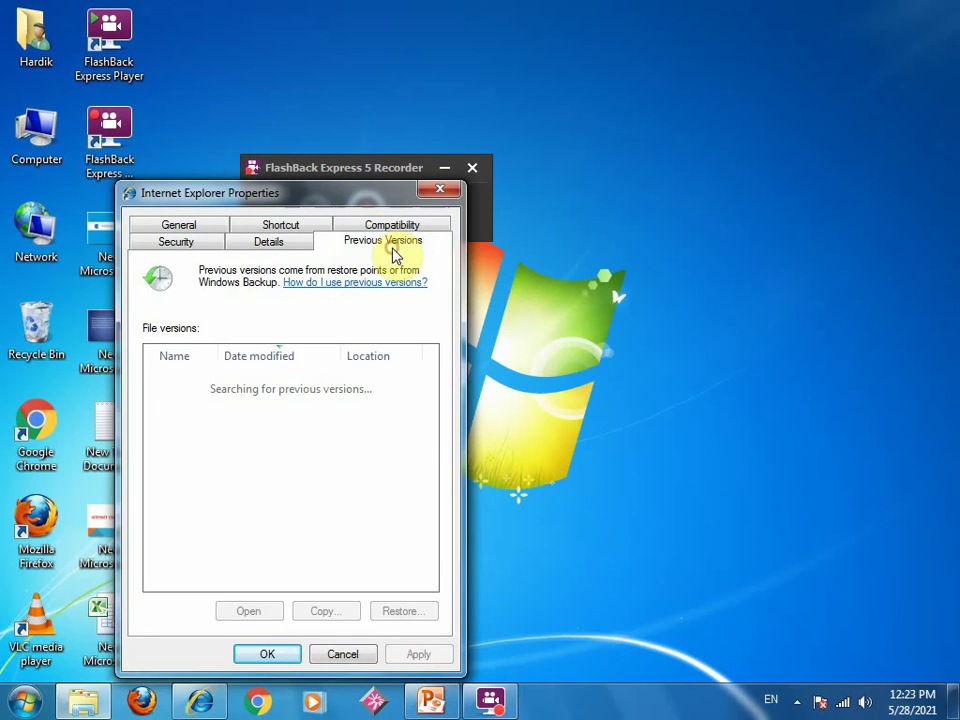
click(392, 226)
click(441, 192)
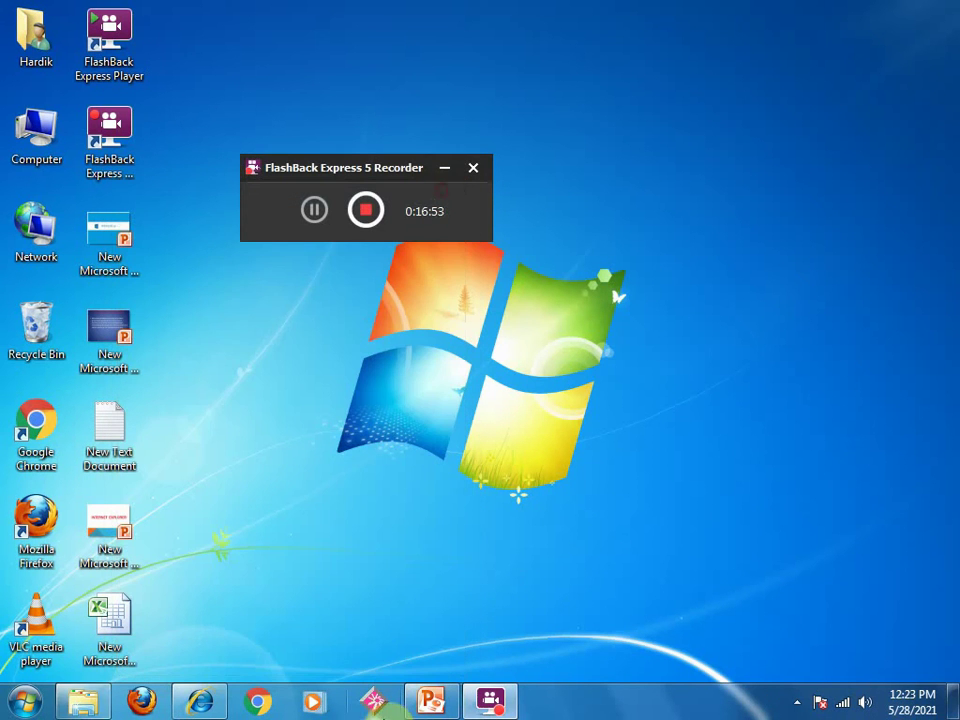
click(199, 701)
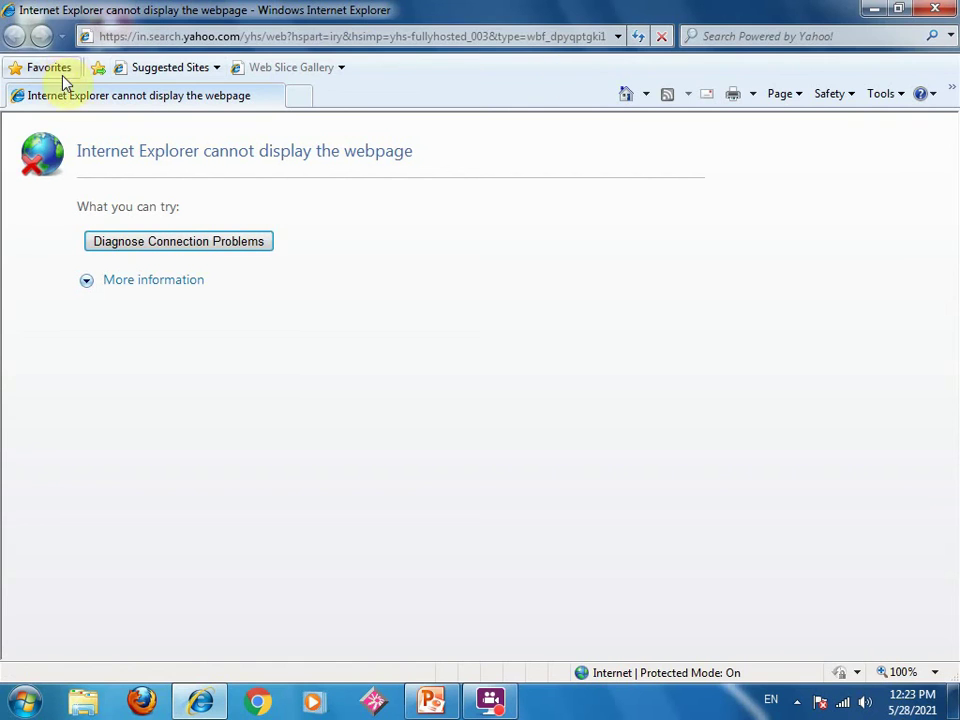
click(639, 37)
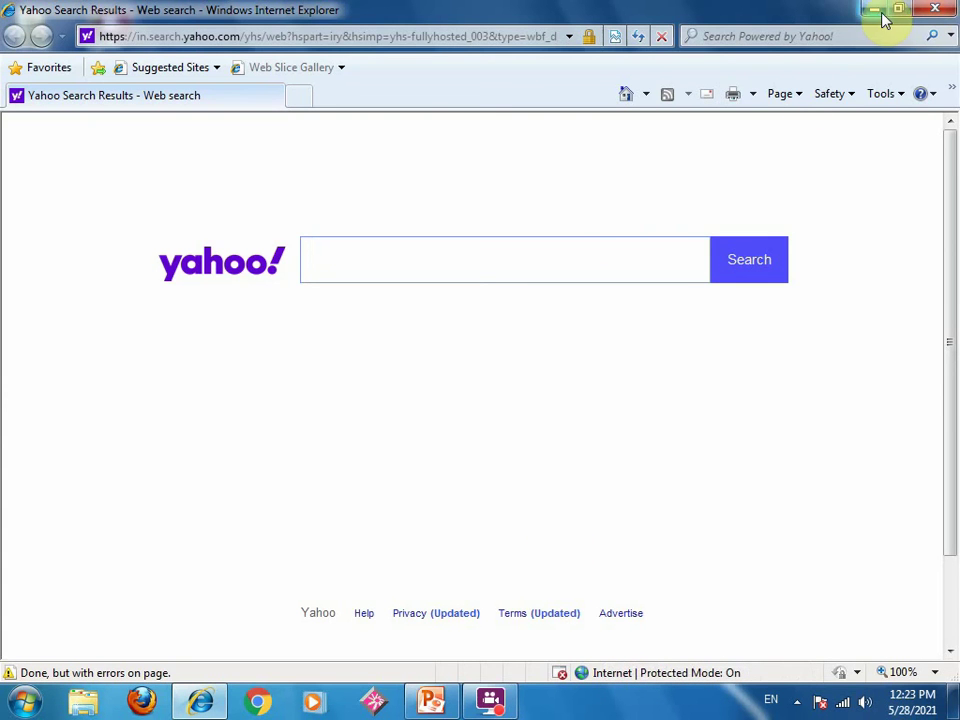
click(932, 12)
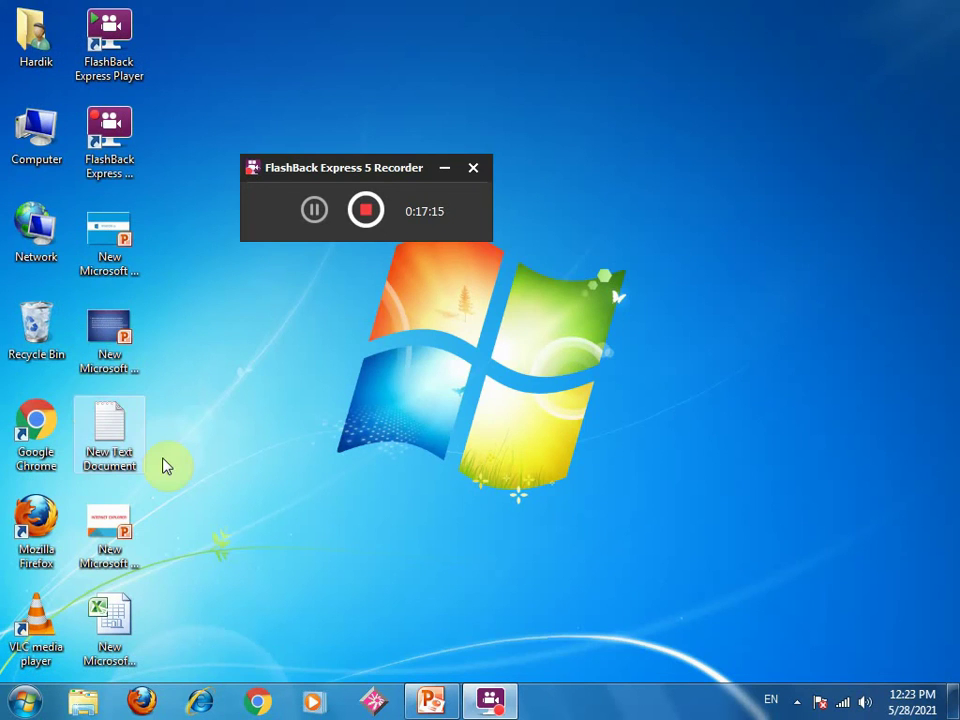
double_click(52, 432)
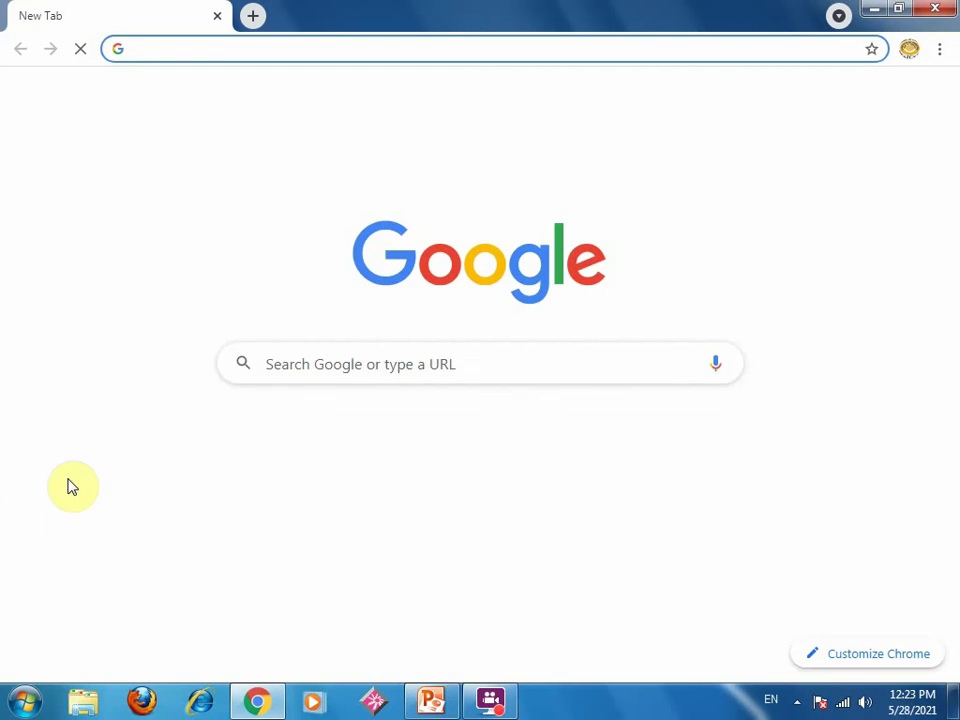
click(934, 9)
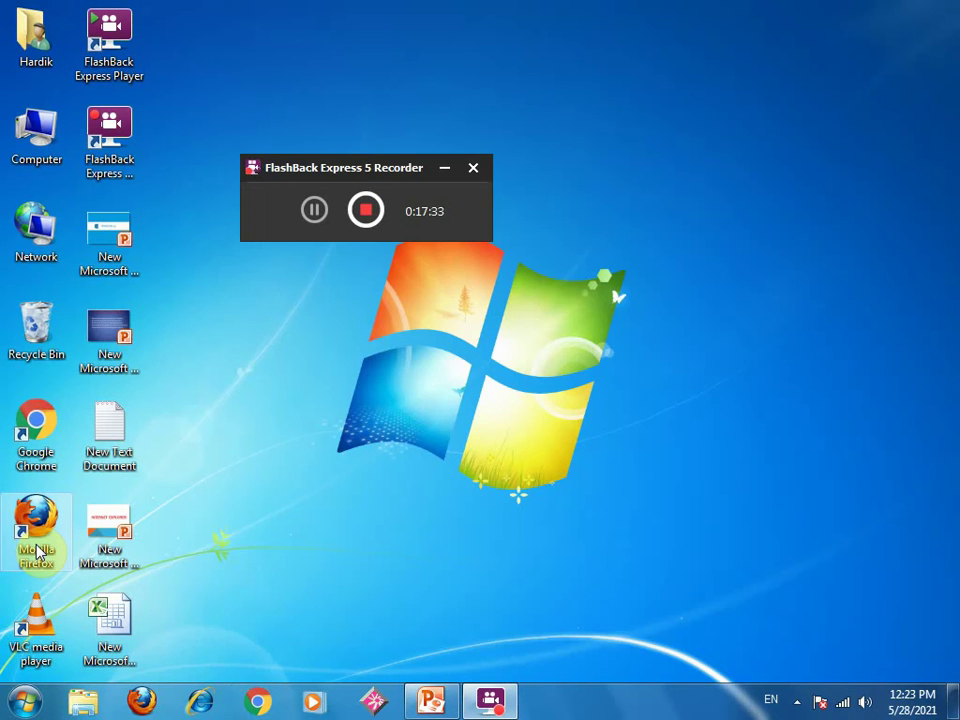
click(36, 527)
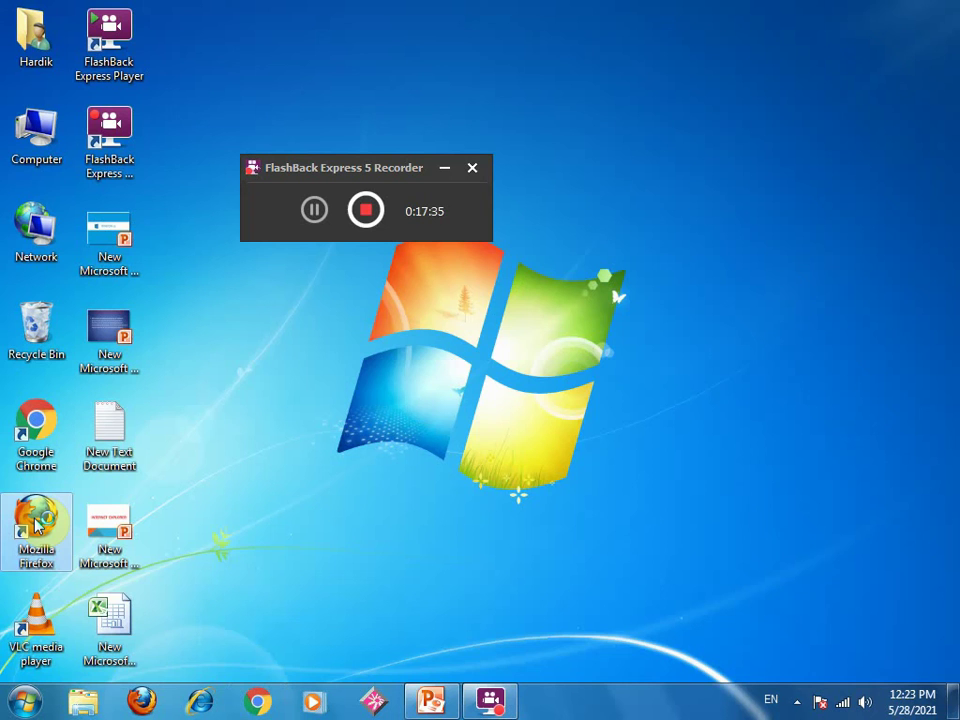
double_click(36, 527)
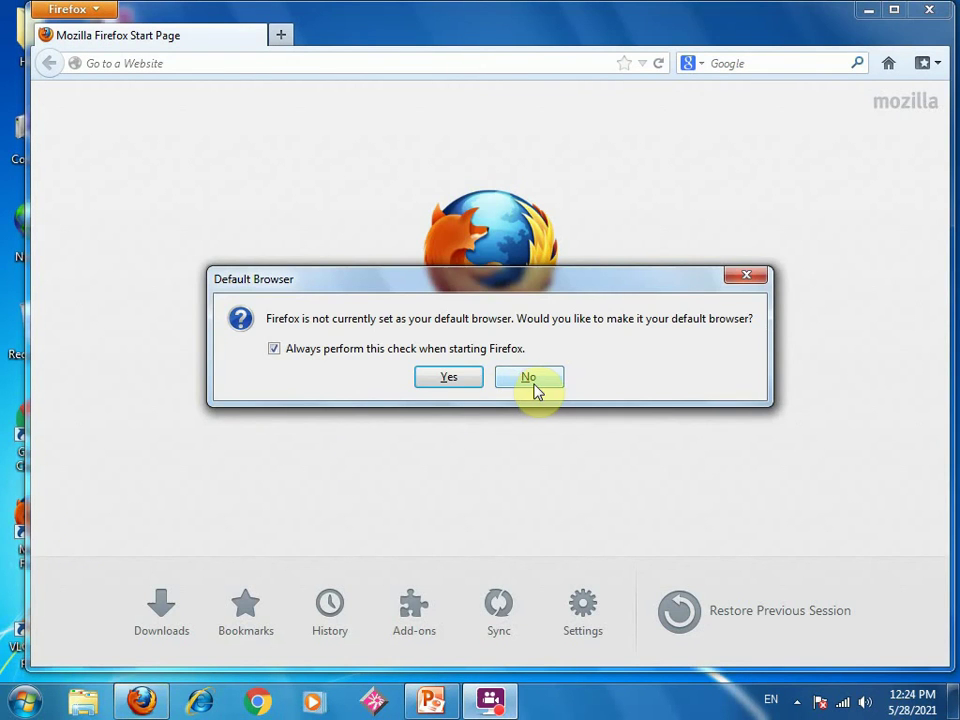
click(534, 384)
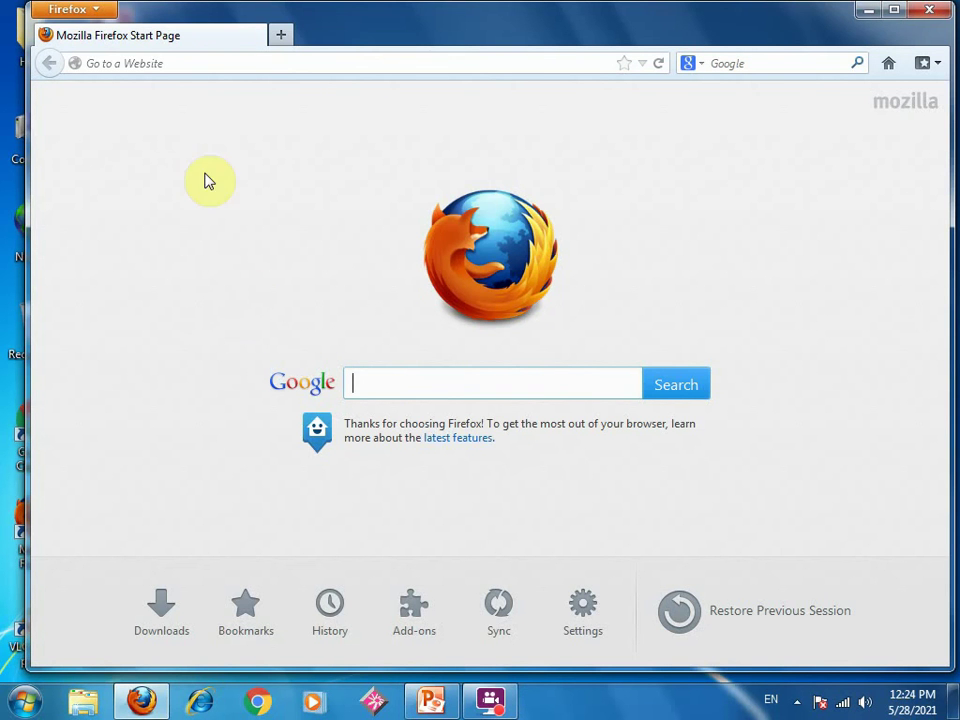
click(929, 9)
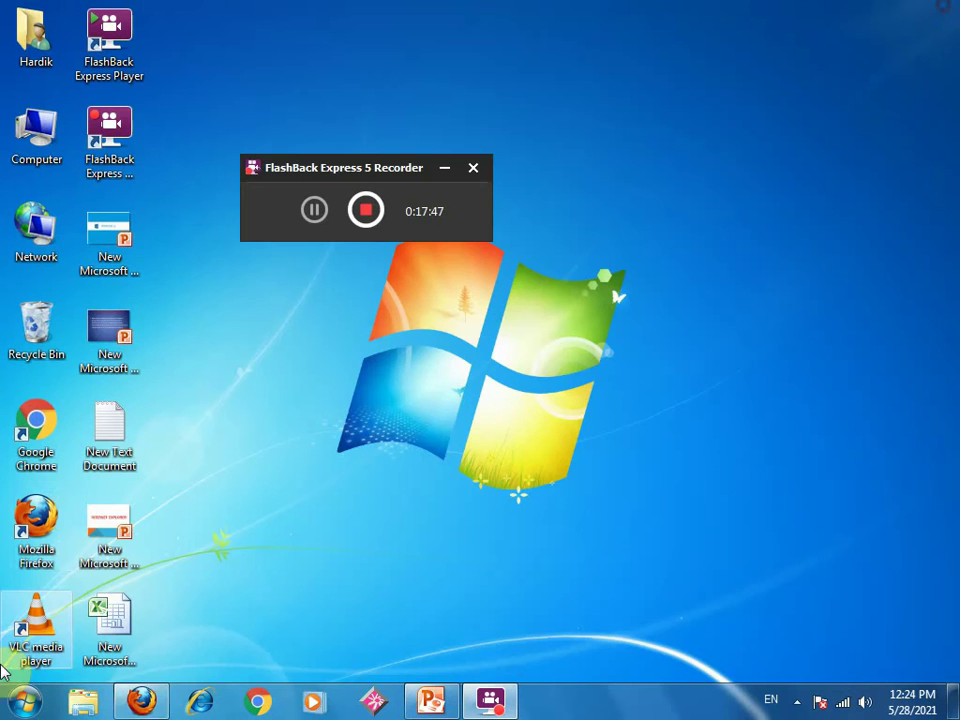
- Relaunch Google Chrome and type 'g' in the address bar to get the google.com suggestion
double_click(36, 440)
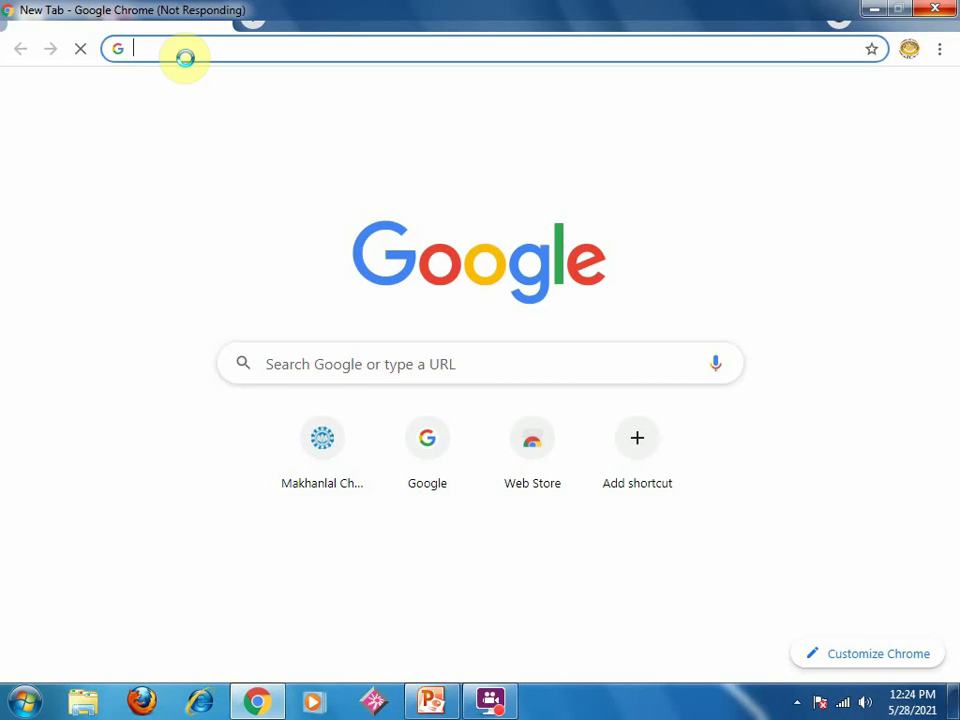
text(g)
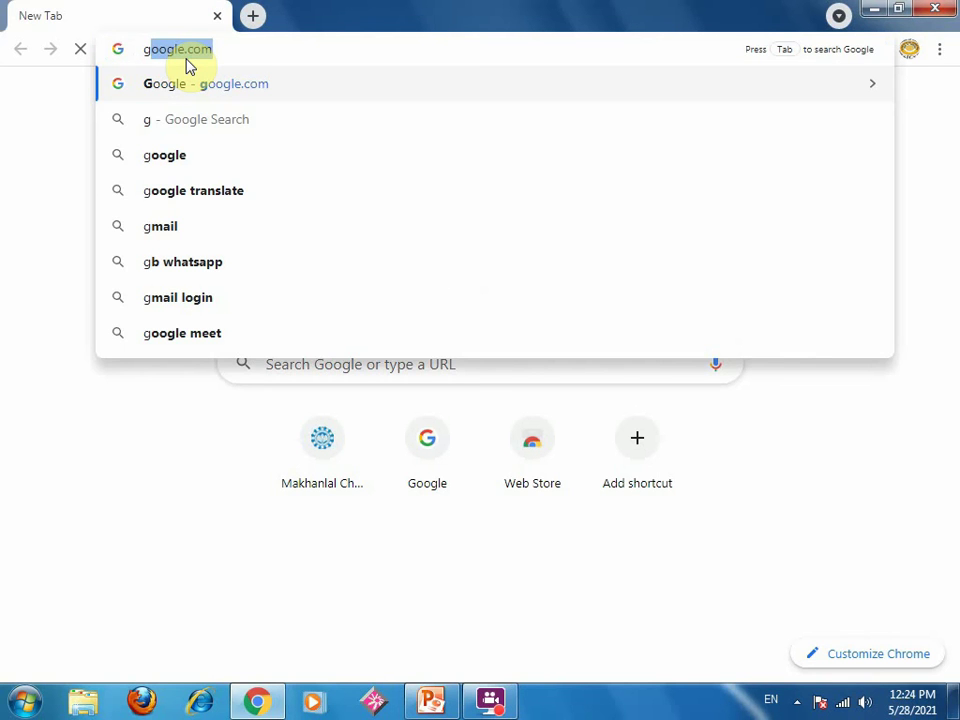